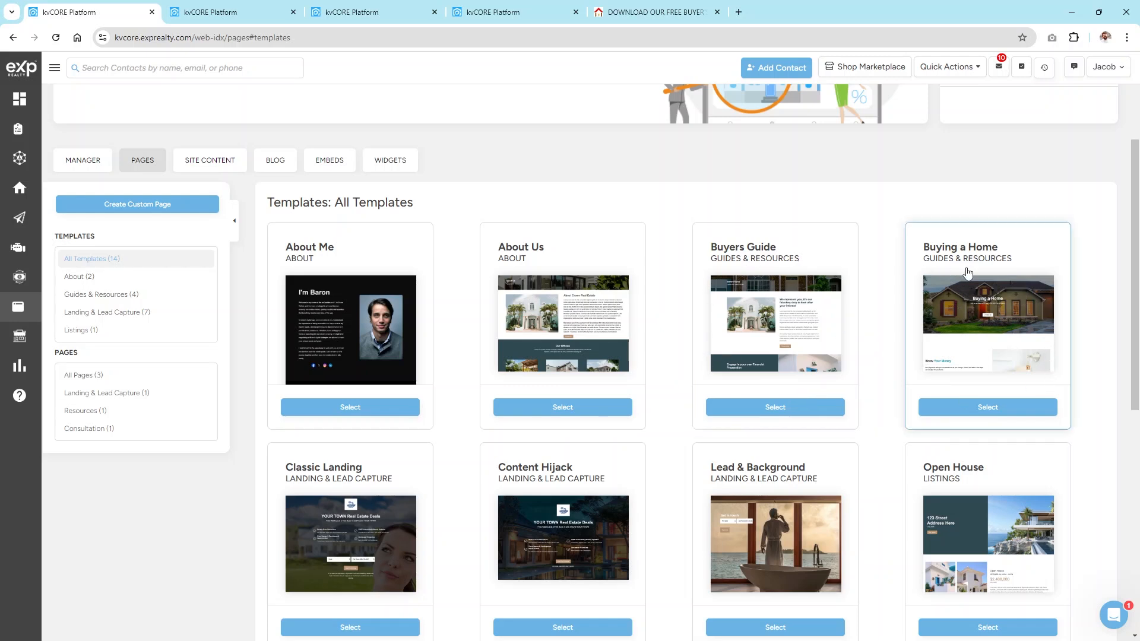
# Step: Begin a new custom web page and look over the Classic Landing and Thank You editors
pyautogui.scroll(-3, 998, 284)
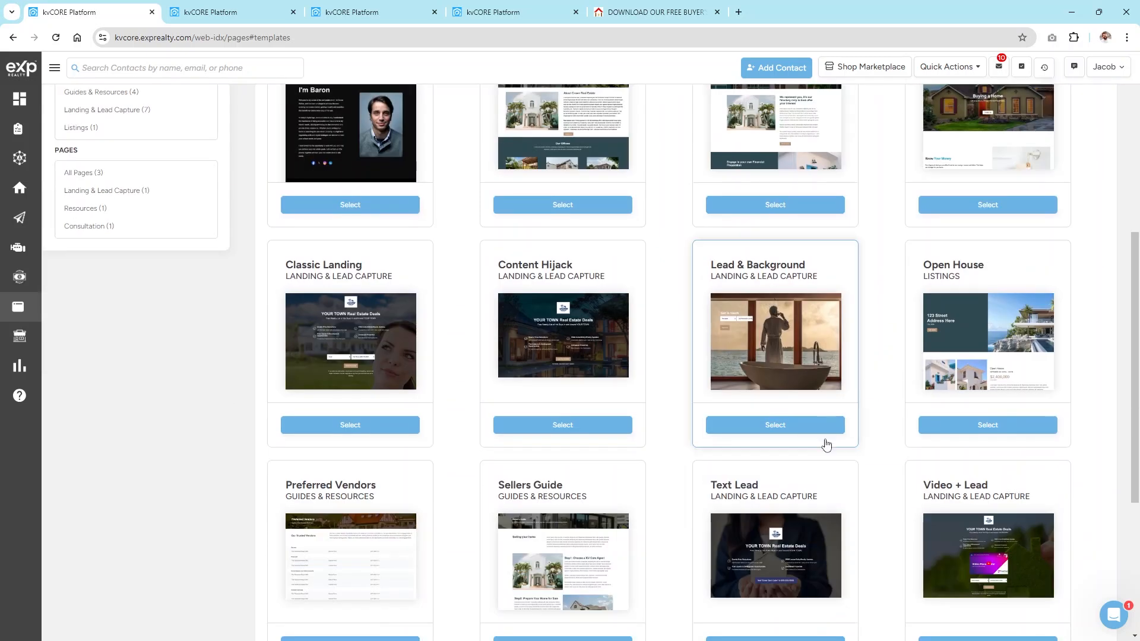
pyautogui.scroll(-3, 829, 451)
pyautogui.scroll(10, 830, 452)
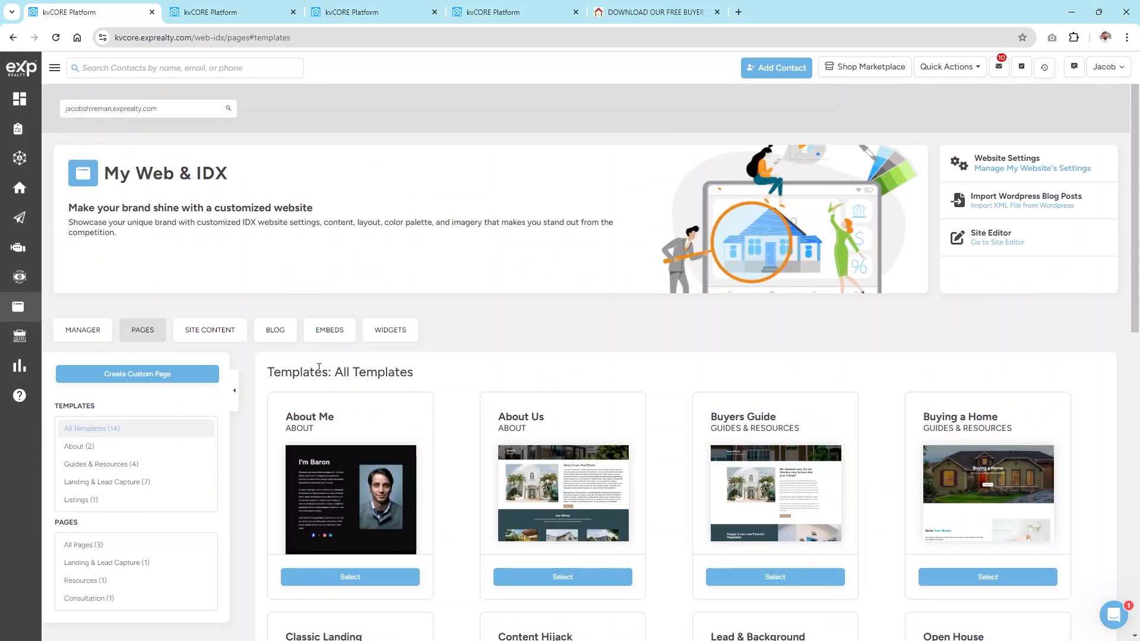
pyautogui.click(145, 376)
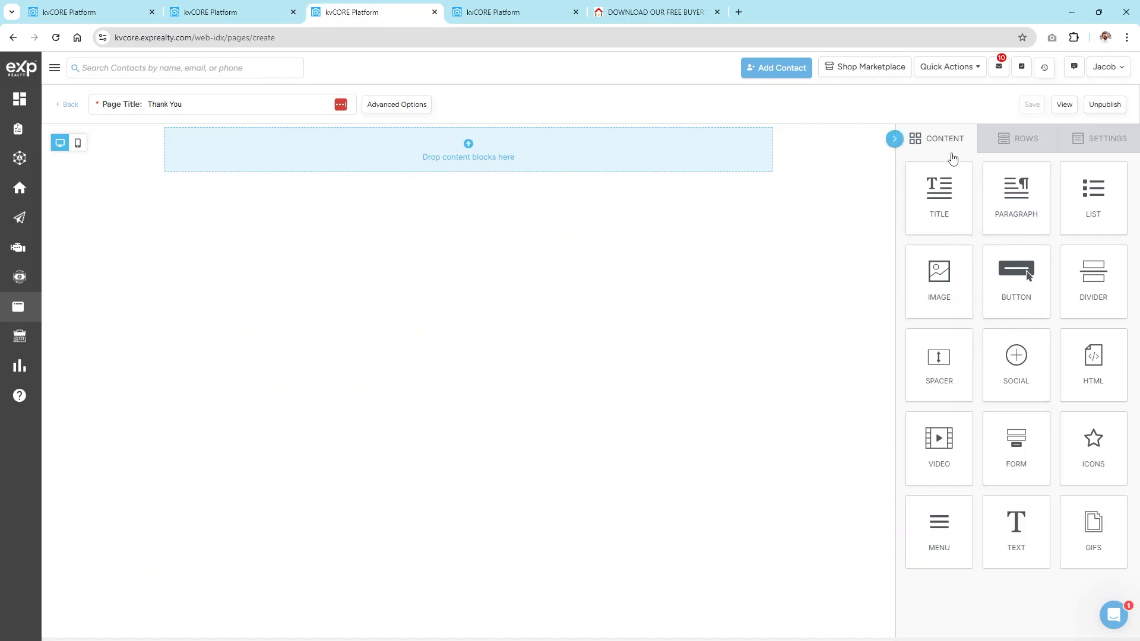
pyautogui.click(102, 6)
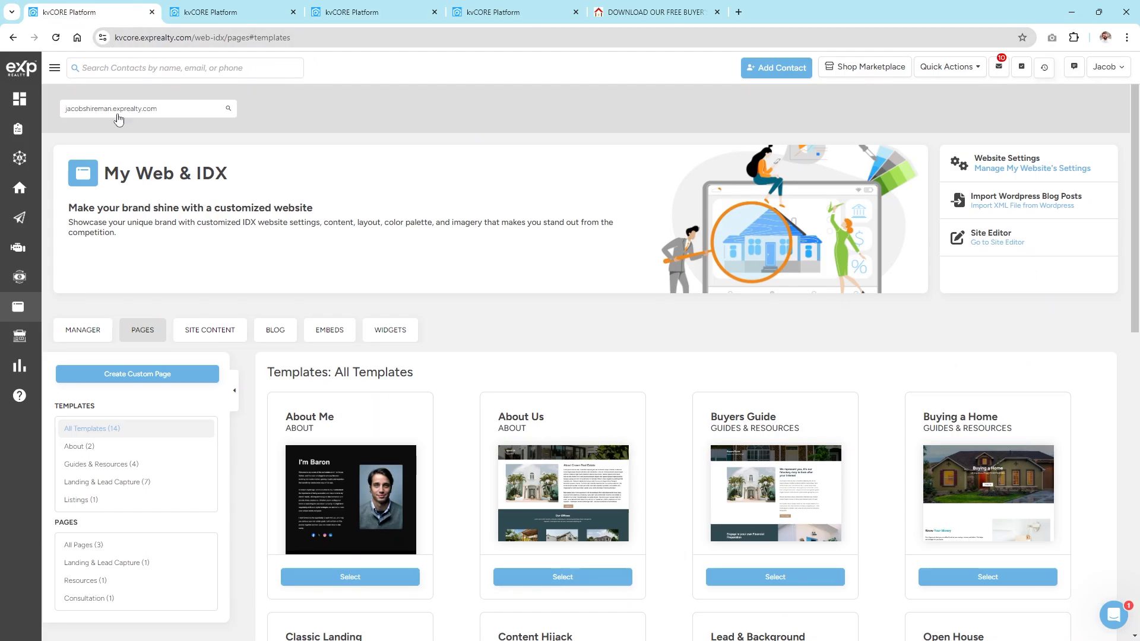
pyautogui.click(500, 7)
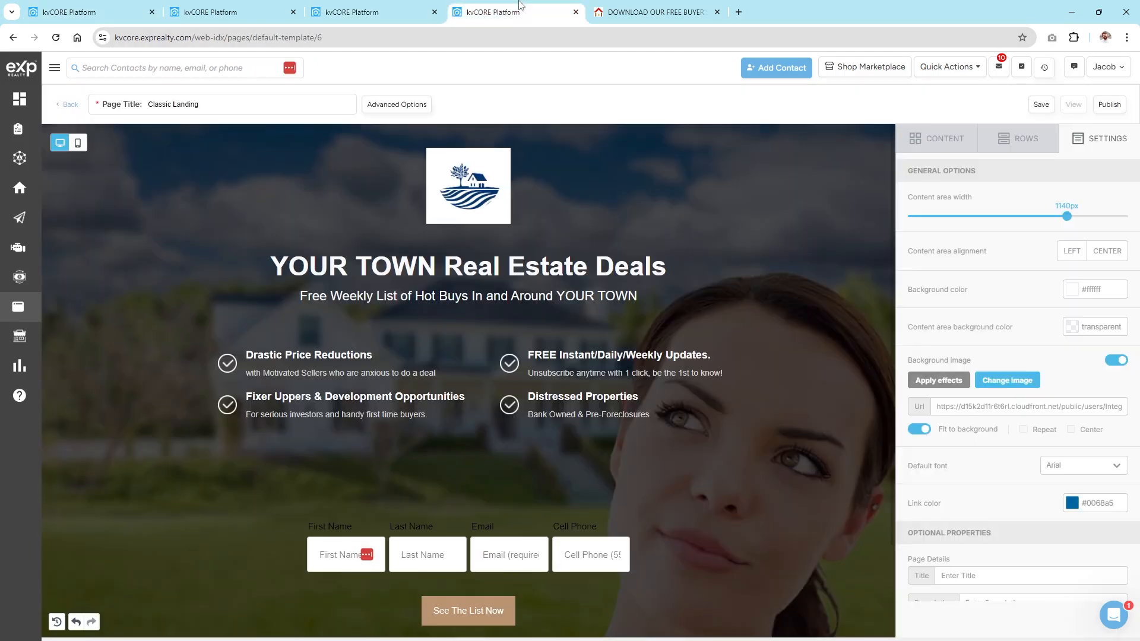
pyautogui.click(353, 7)
# Step: In Lead Engine, pick the website domain for the landing page and start building it
pyautogui.click(207, 8)
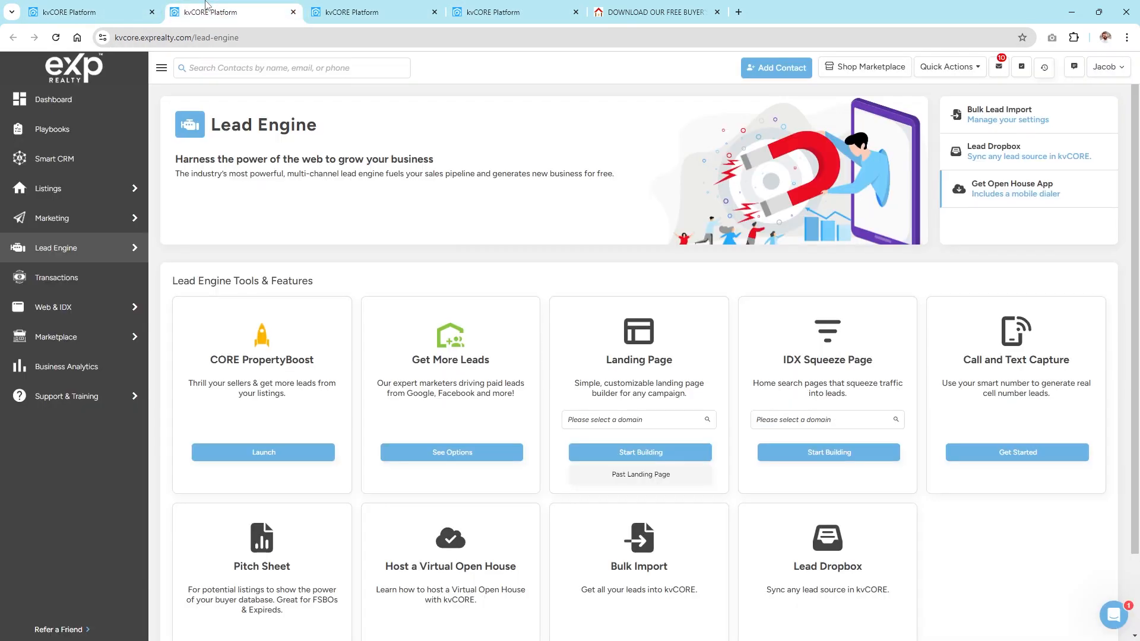
pyautogui.scroll(-2, 594, 386)
pyautogui.click(611, 328)
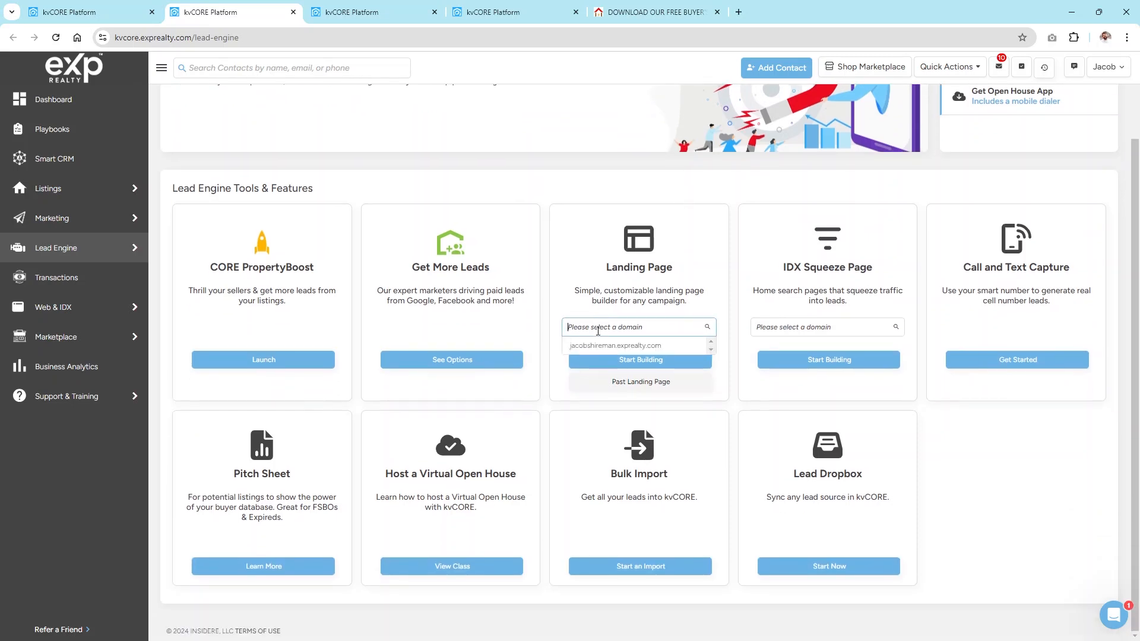
pyautogui.click(604, 345)
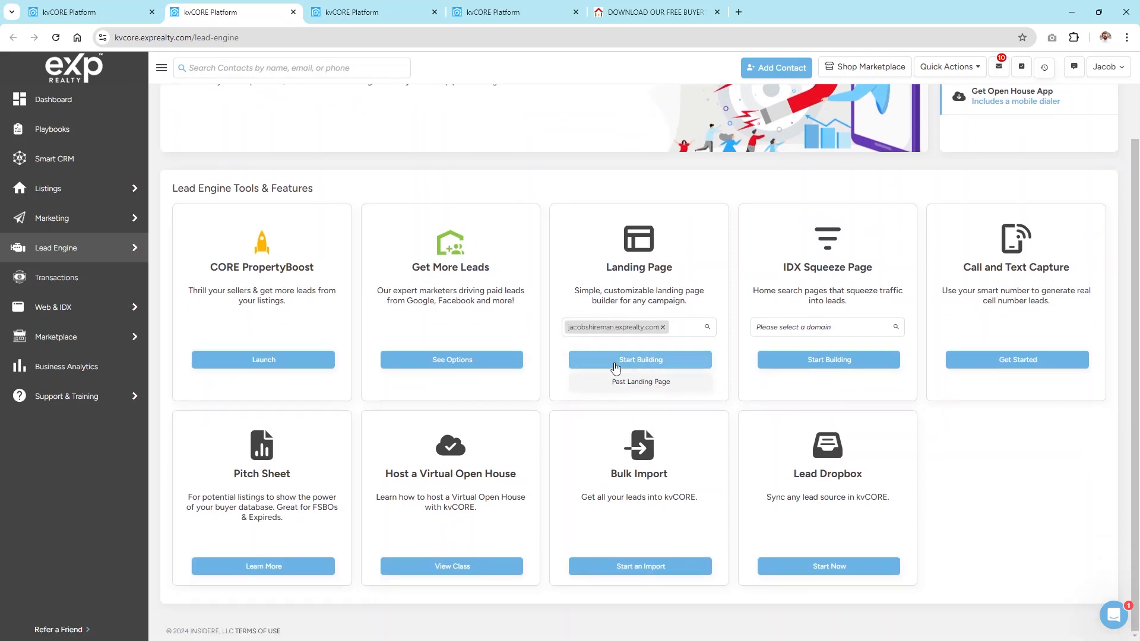
pyautogui.rightClick(615, 362)
pyautogui.click(566, 286)
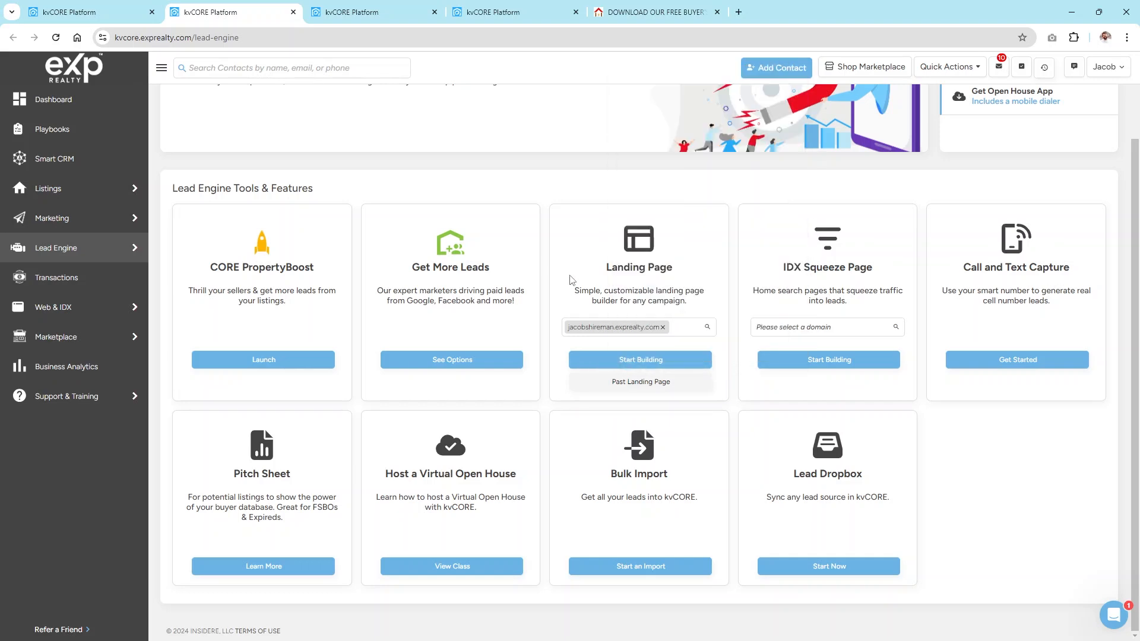
pyautogui.click(582, 360)
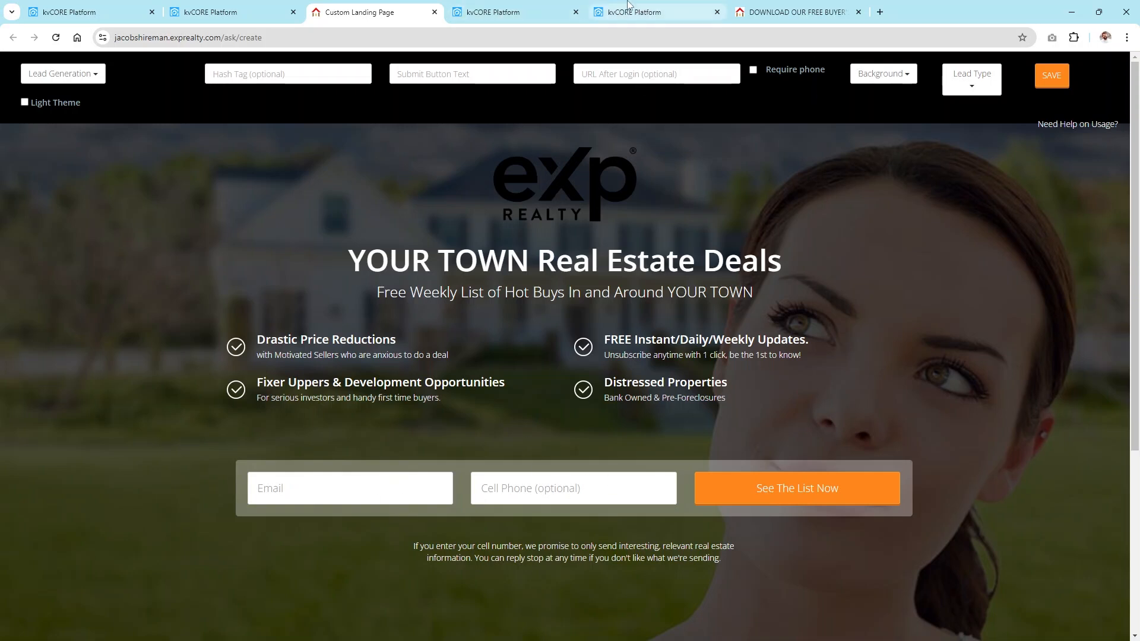
# Step: Close the unfinished landing page, view the latest #buyersguide past landing page, then close Lead Engine
pyautogui.click(434, 12)
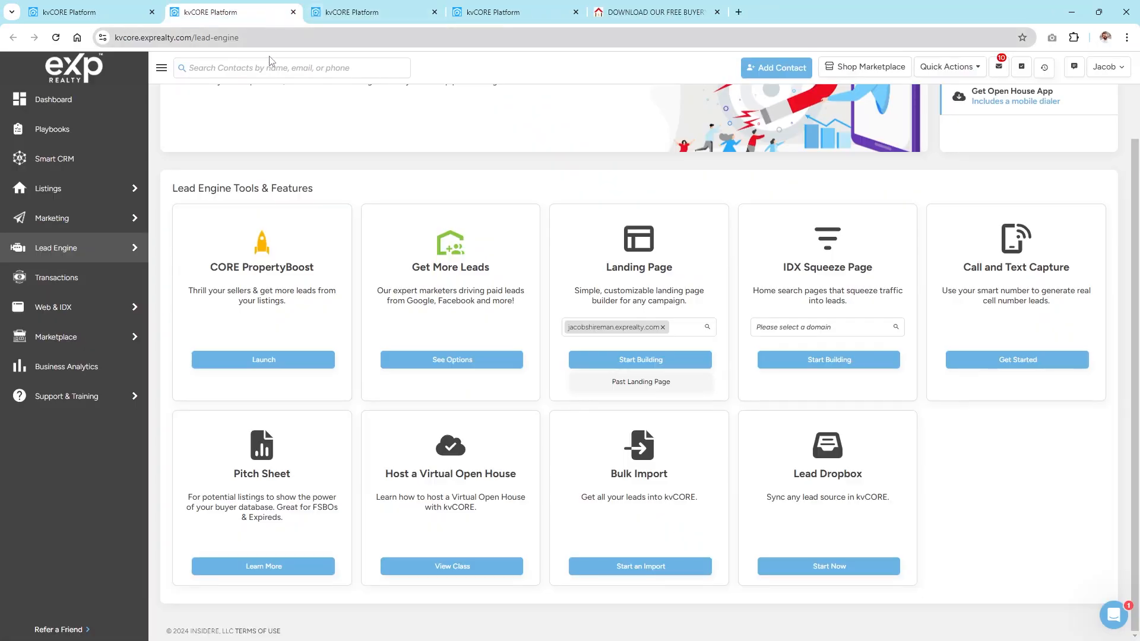
pyautogui.click(632, 389)
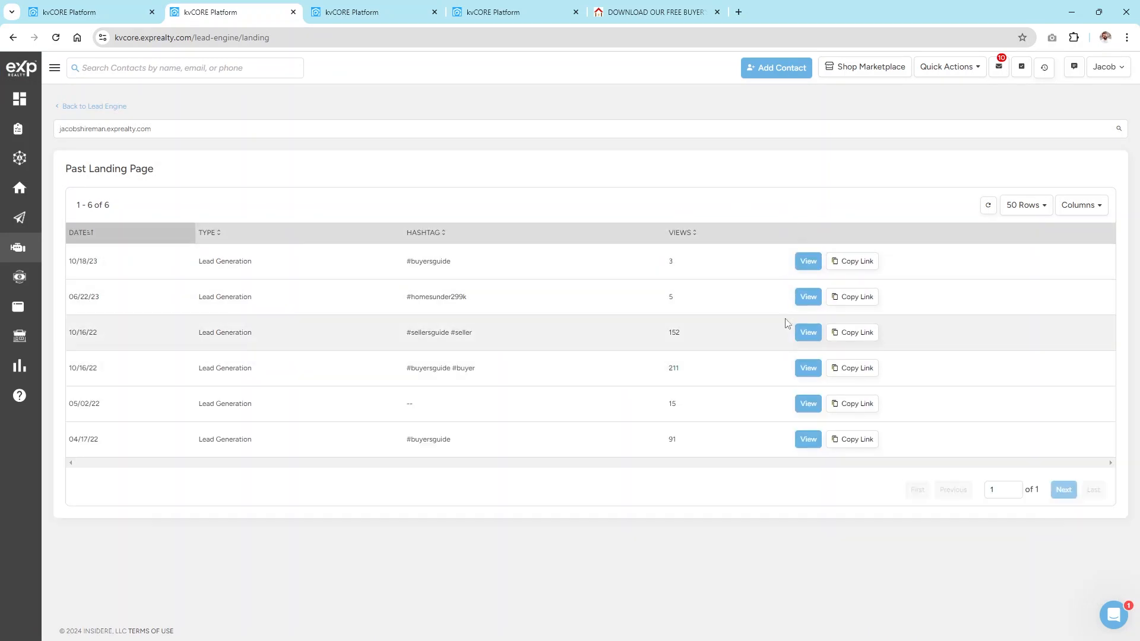
pyautogui.click(801, 264)
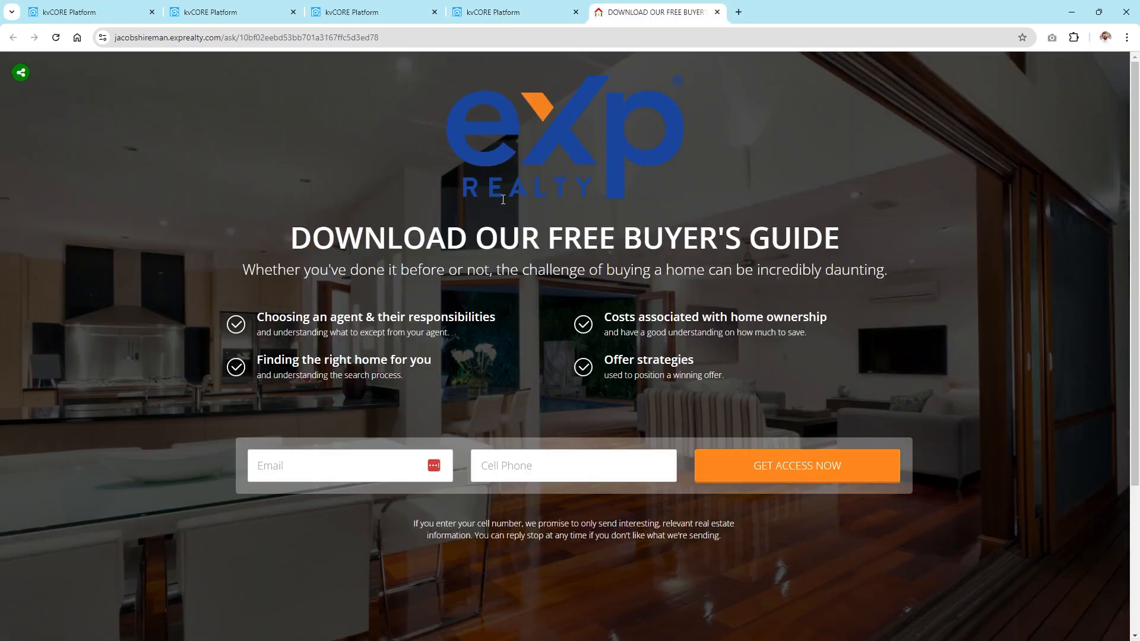
pyautogui.click(244, 8)
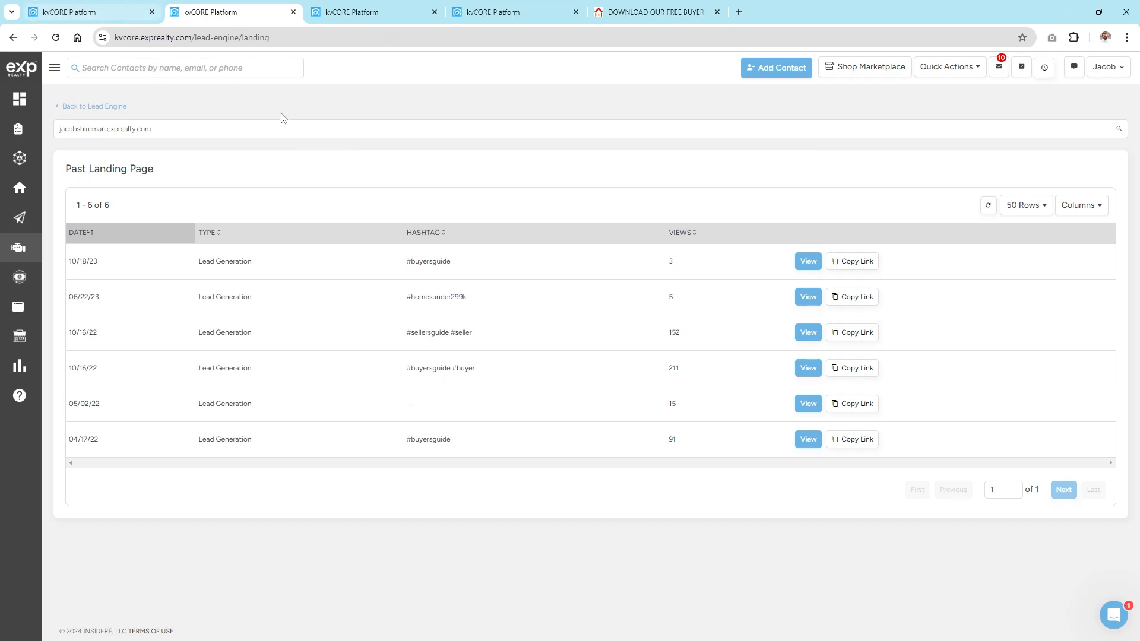
pyautogui.click(292, 11)
# Step: Filter website templates to Landing & Lead Capture and review the Buyer's Guide landing page
pyautogui.click(53, 8)
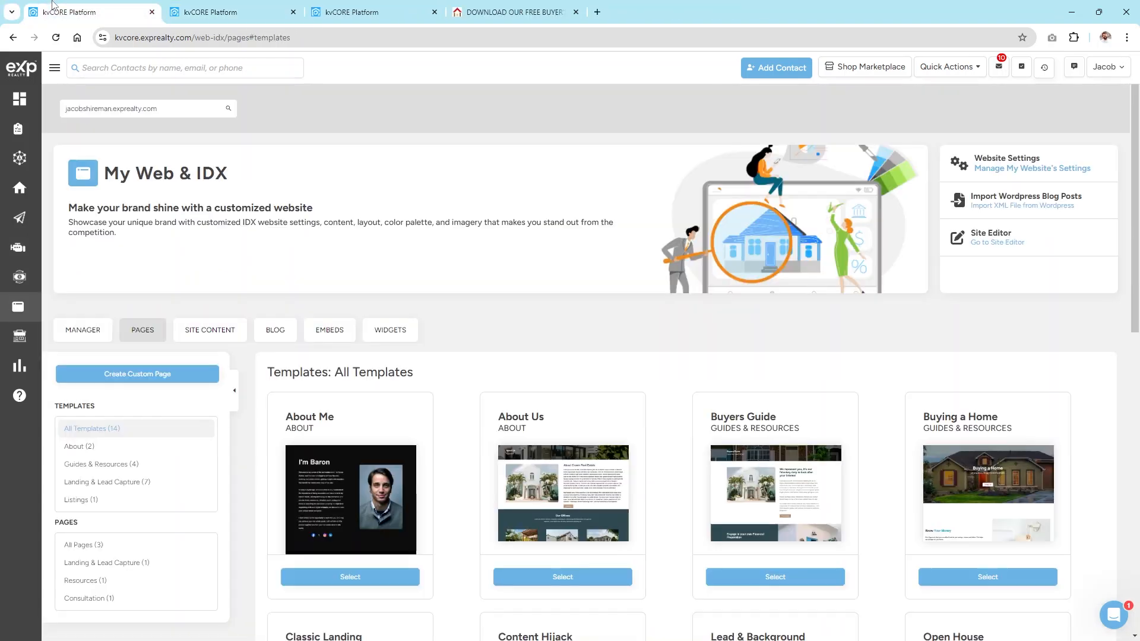
pyautogui.scroll(-5, 331, 247)
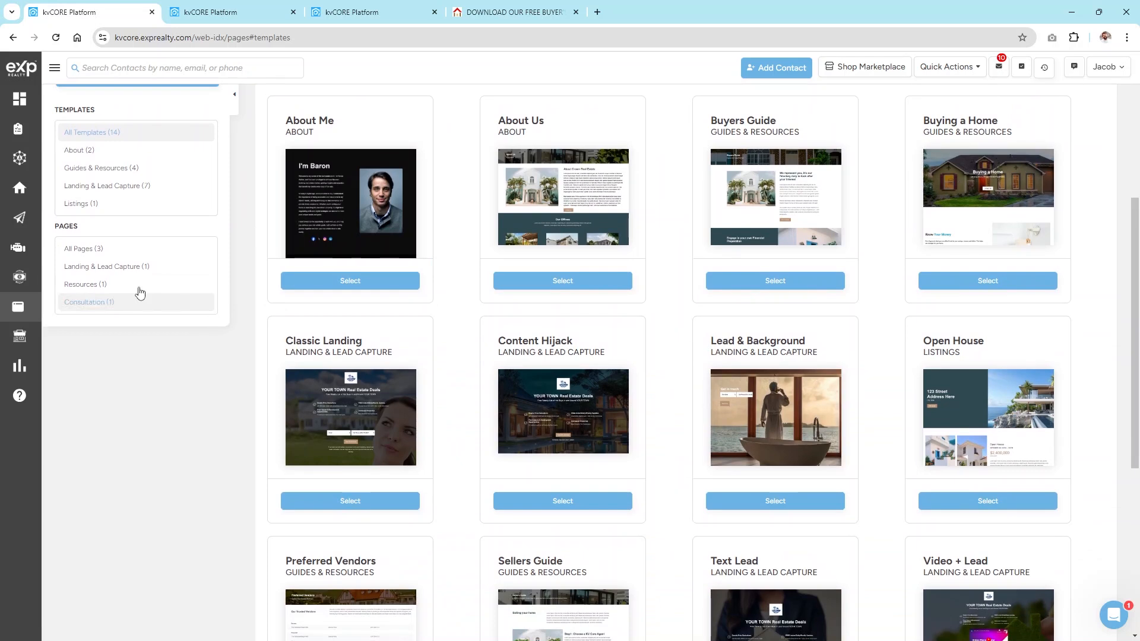
pyautogui.click(98, 191)
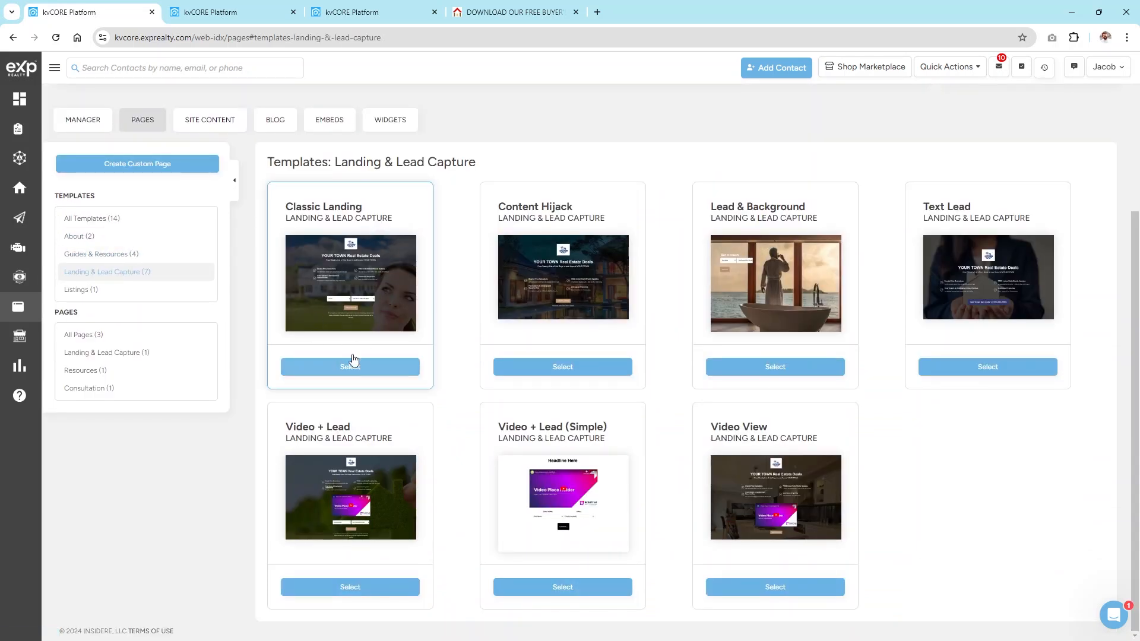
pyautogui.click(439, 5)
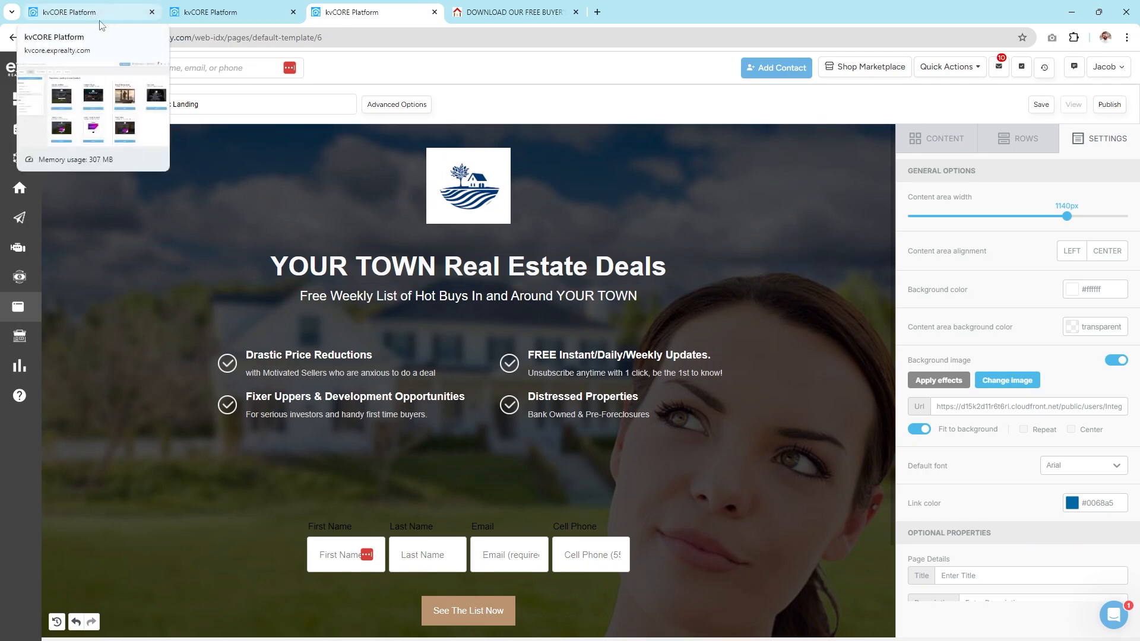
pyautogui.click(494, 7)
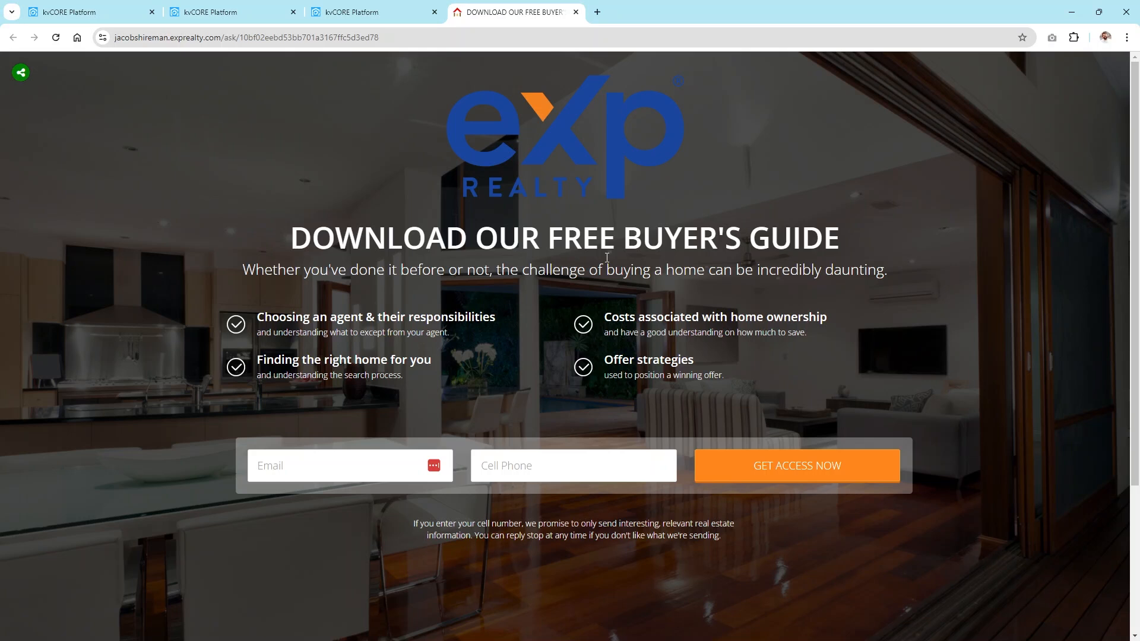
# Step: Return to the blank Thank You page editor after checking the templates and Classic Landing
pyautogui.click(81, 12)
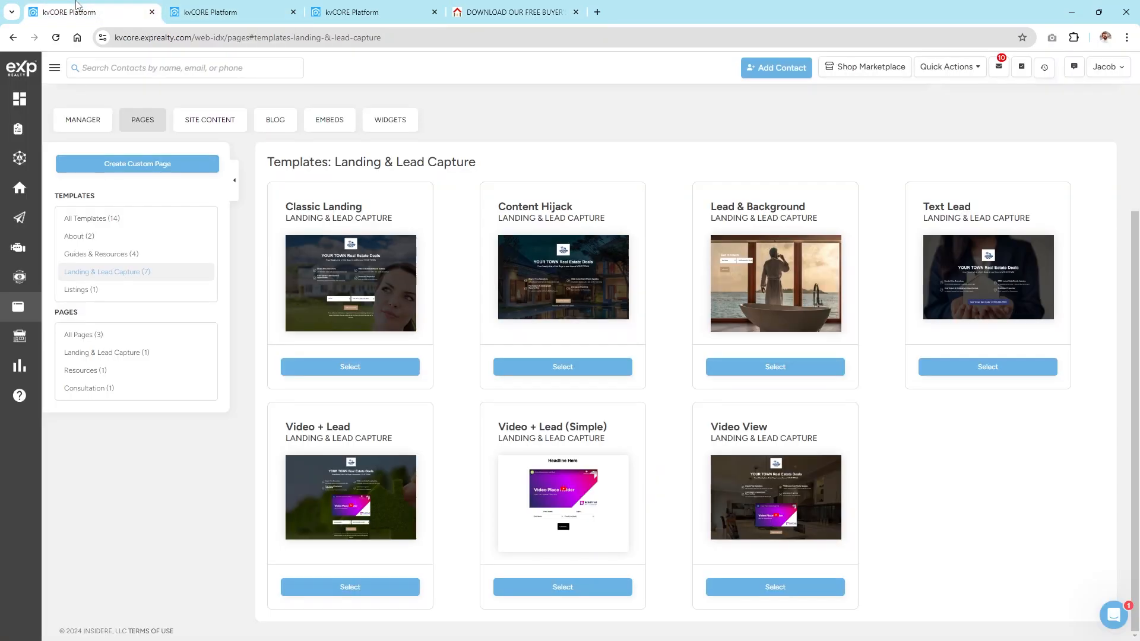
pyautogui.click(217, 11)
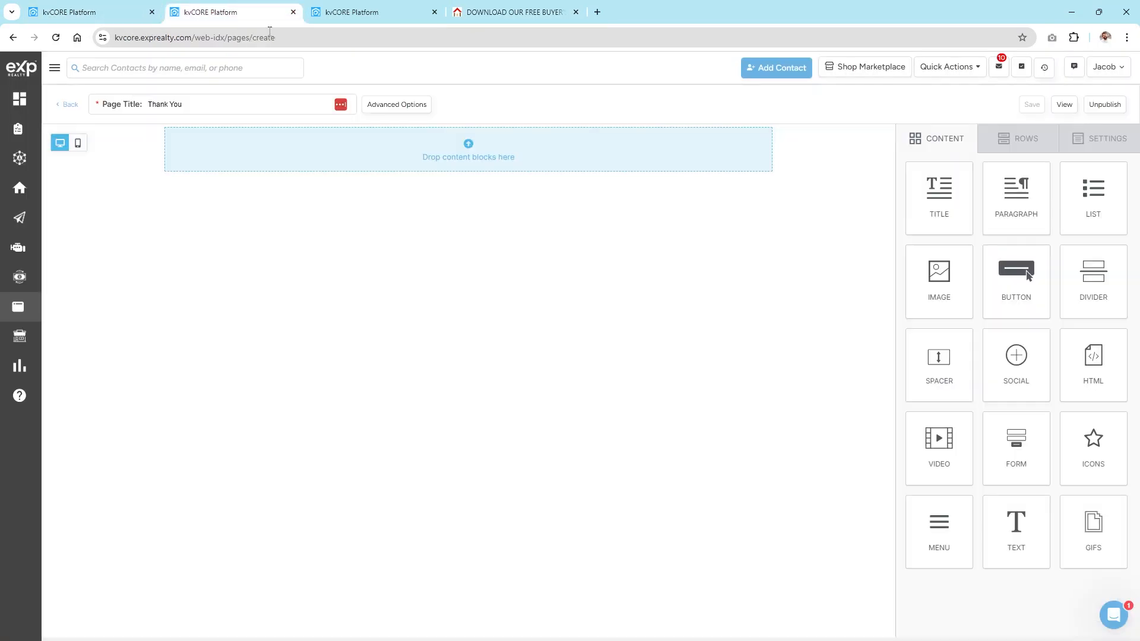
pyautogui.click(345, 7)
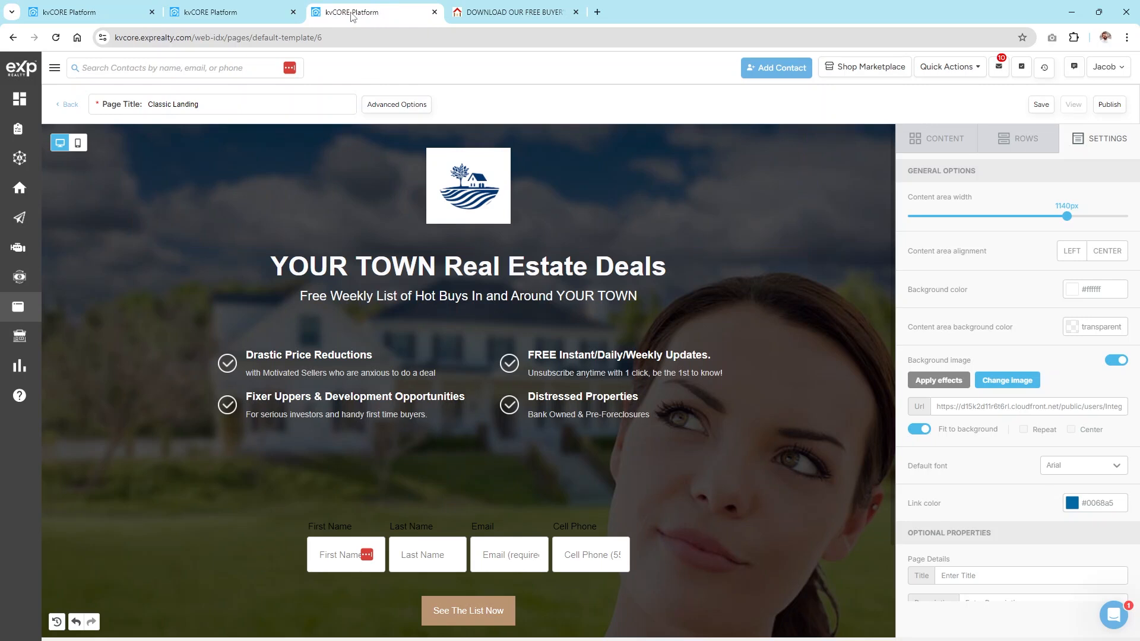
pyautogui.click(226, 12)
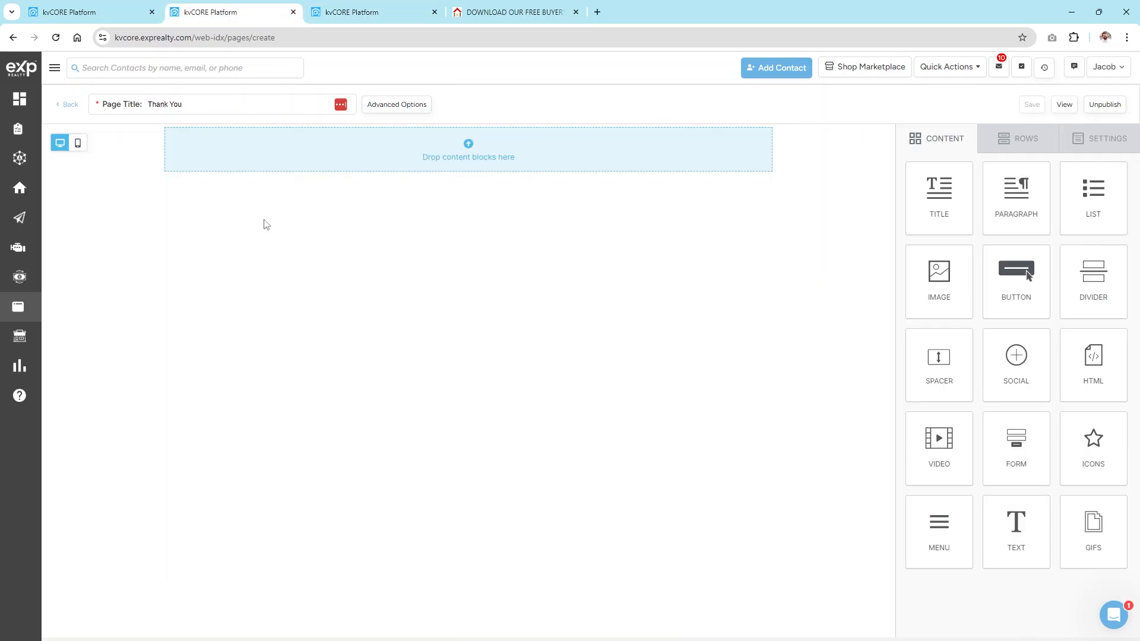
pyautogui.click(90, 18)
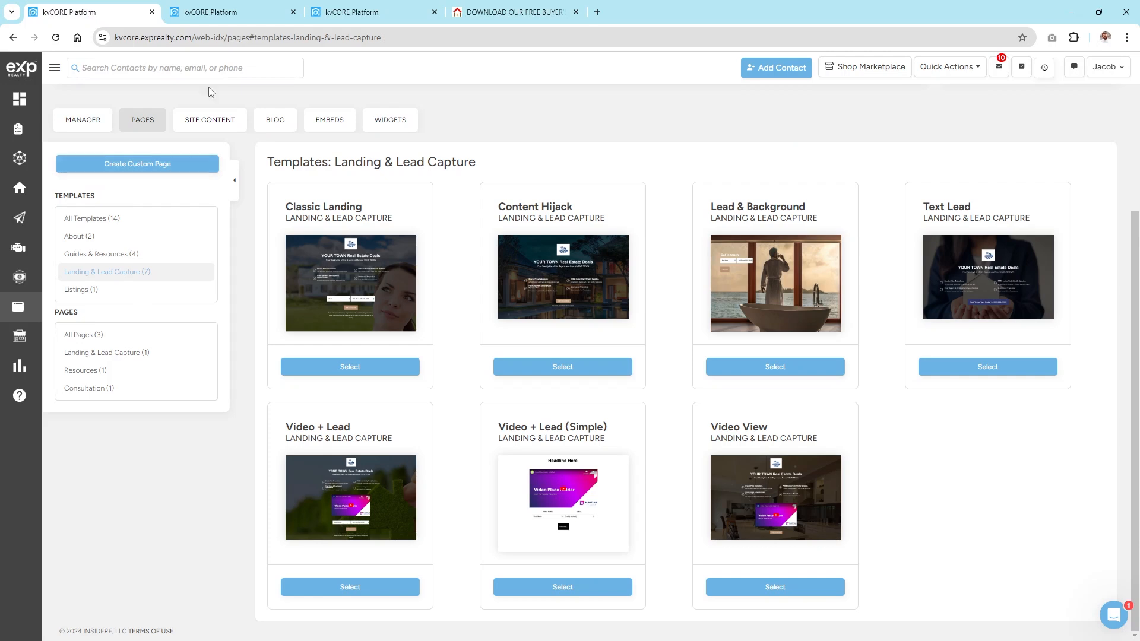
pyautogui.click(240, 12)
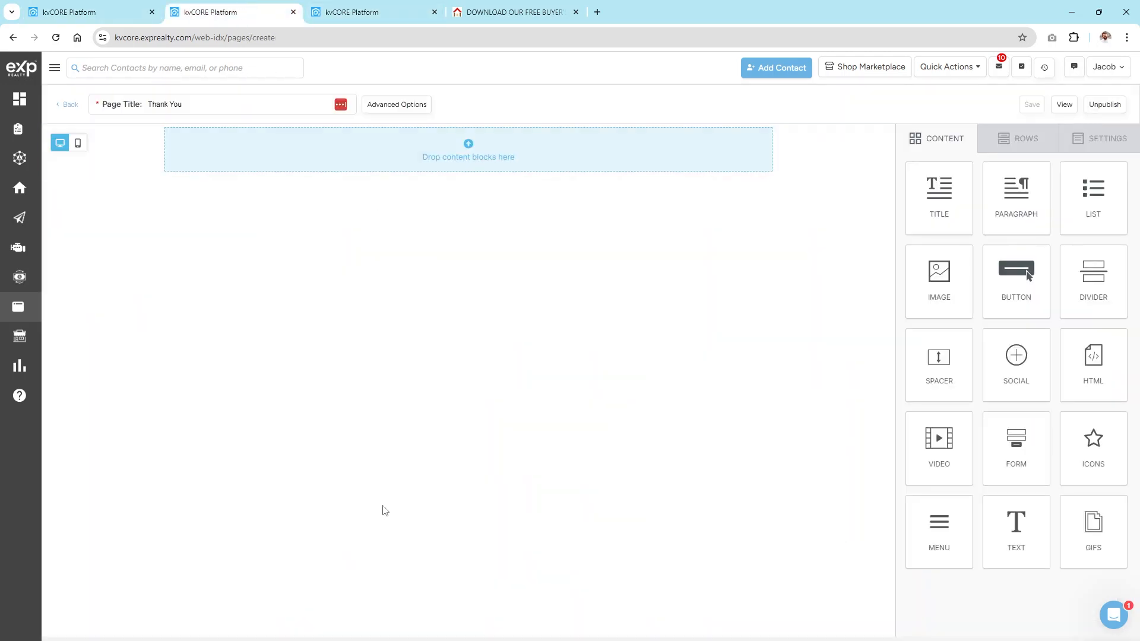
# Step: Glance at the row layouts, then open the Thank You page's Advanced Options (slug thank-you, category Resources)
pyautogui.click(1015, 142)
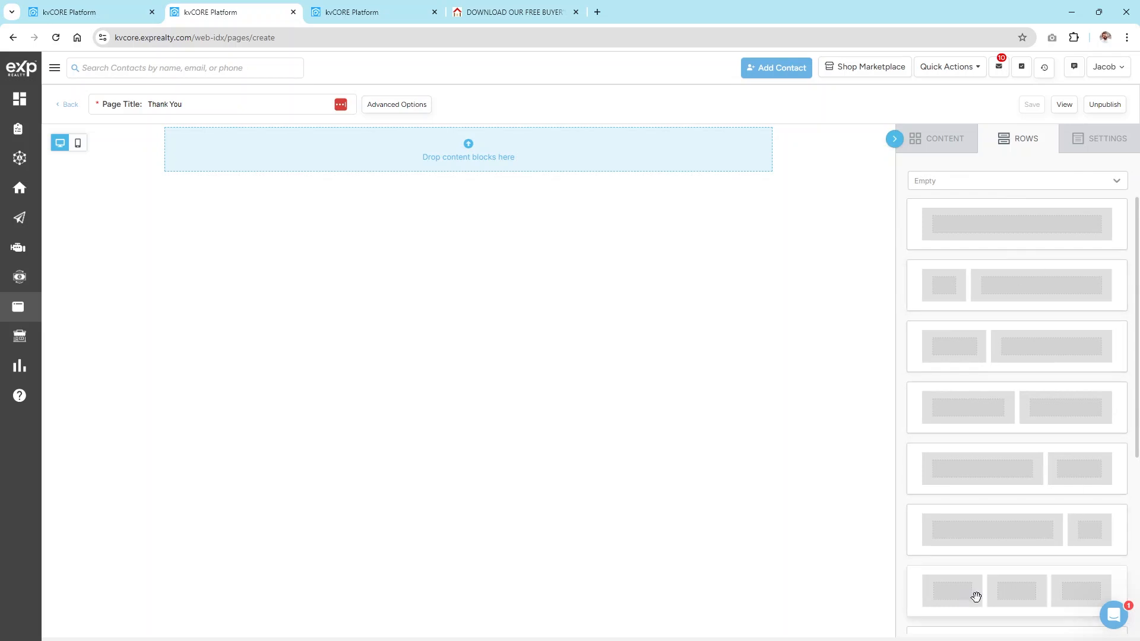
pyautogui.click(938, 138)
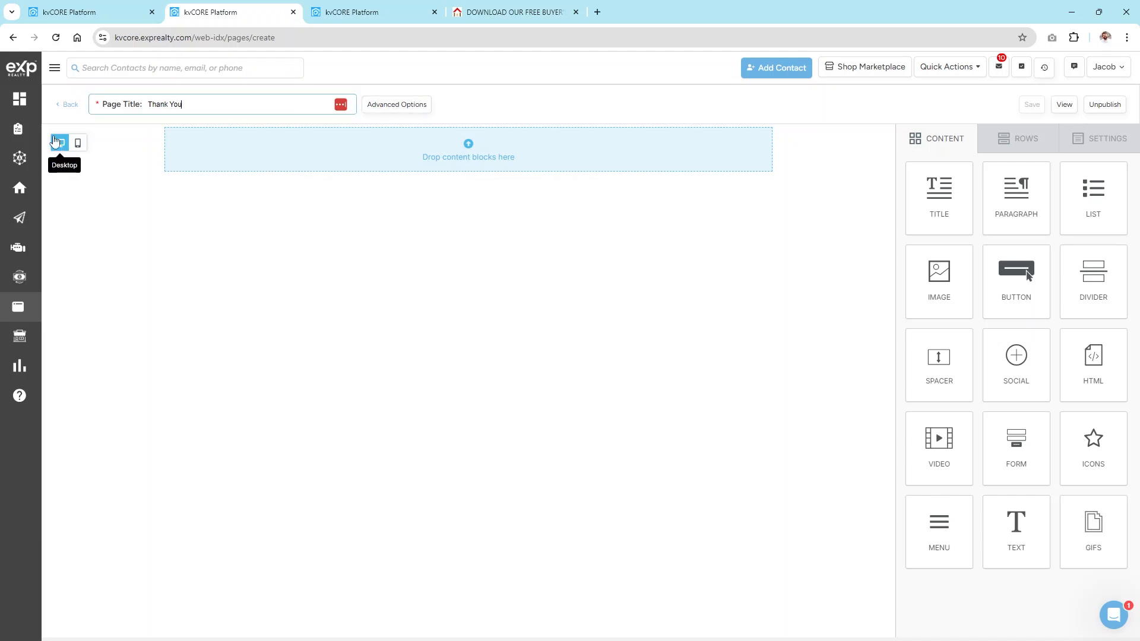
pyautogui.click(391, 106)
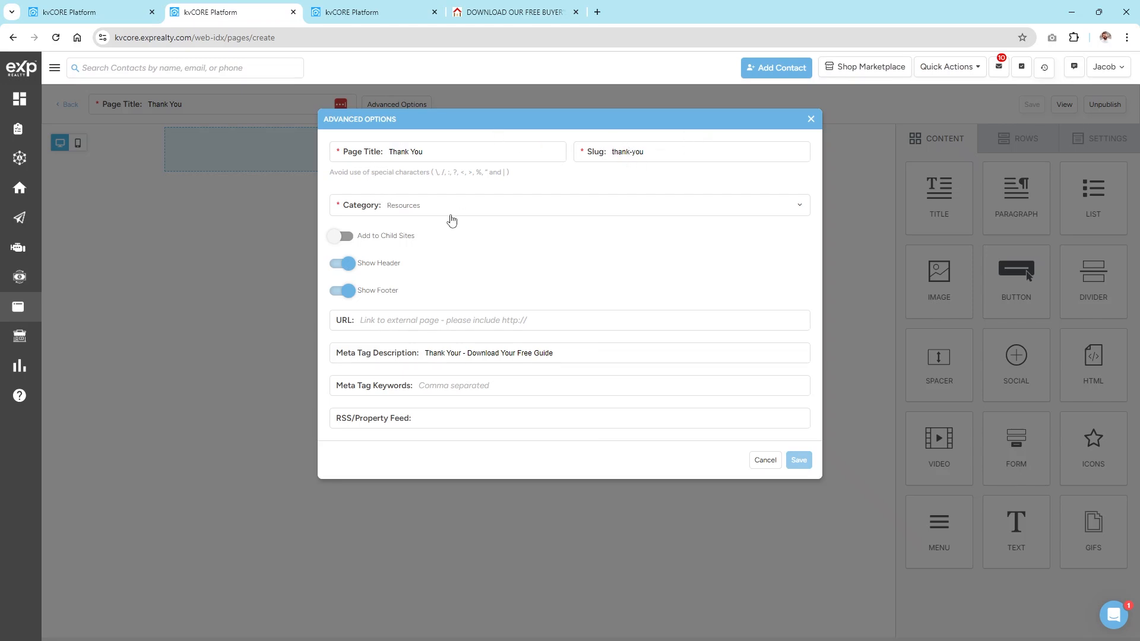
# Step: Correct the meta description typo to 'Thank You - Download Your Free Guide' and save the settings
pyautogui.click(455, 355)
pyautogui.press('BackSpace')
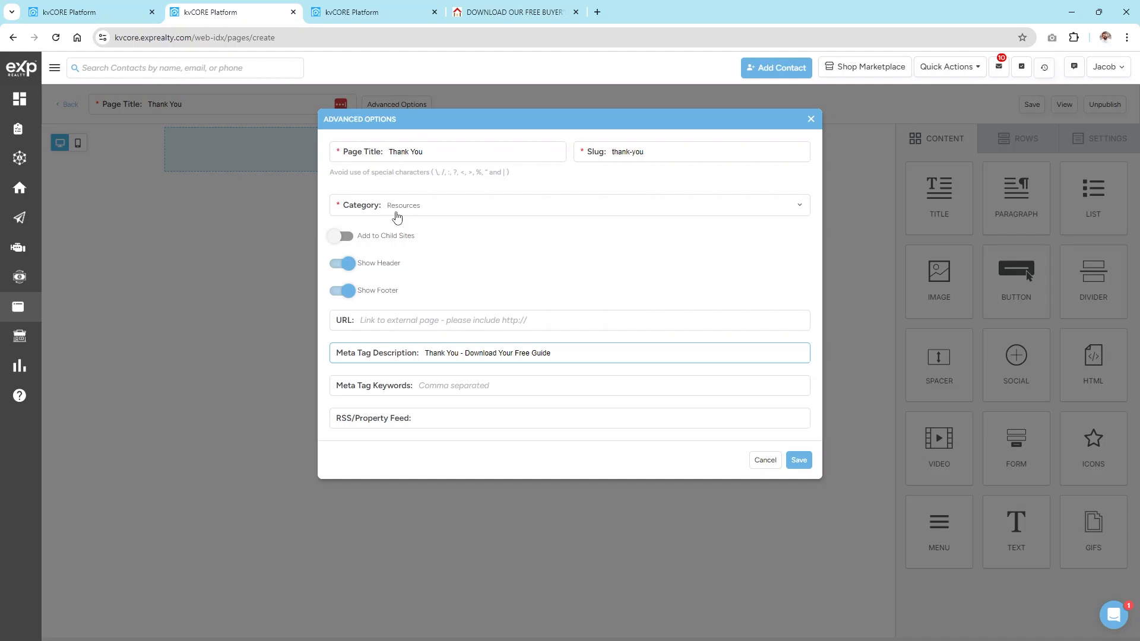
pyautogui.click(437, 212)
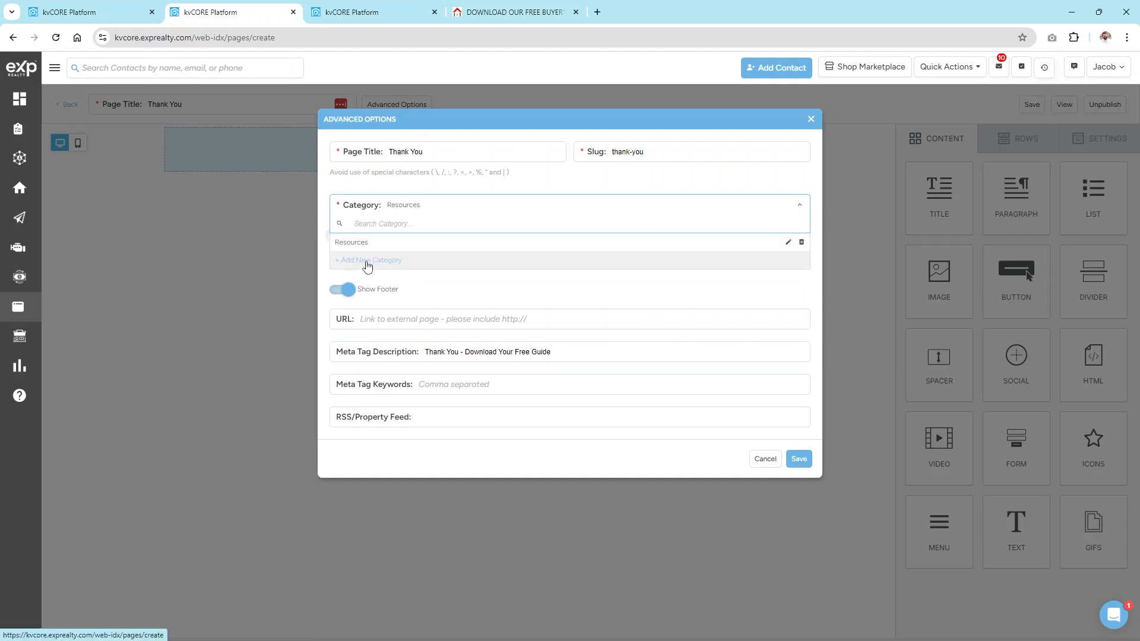
pyautogui.click(799, 459)
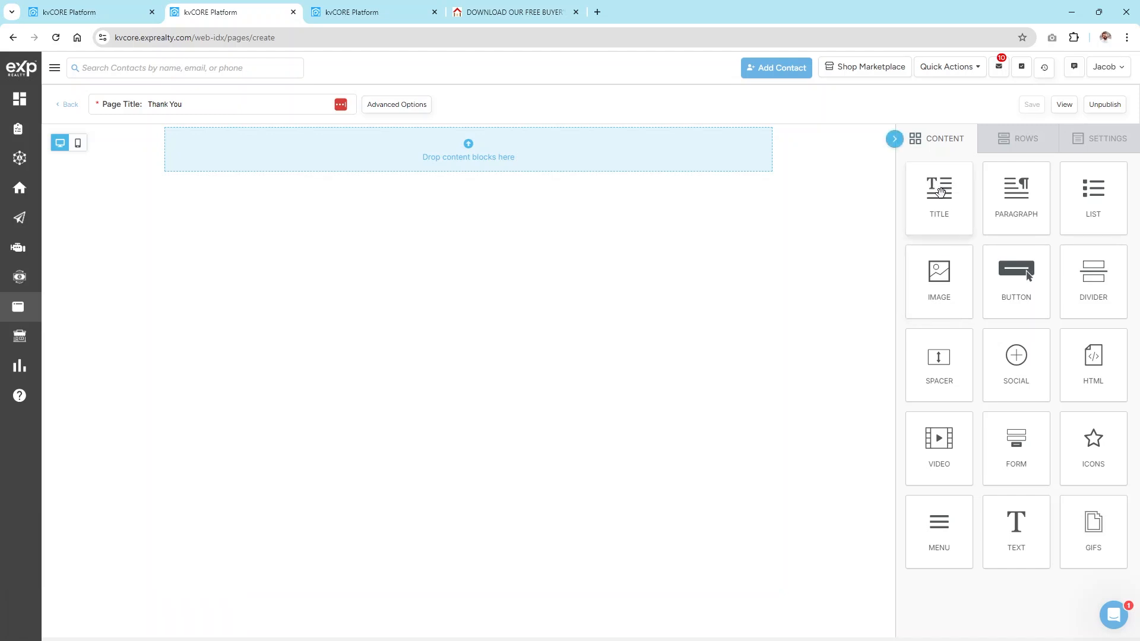
# Step: Add a title block and replace its text with 'Thank you for your request!'
pyautogui.moveTo(939, 189); pyautogui.dragTo(343, 148)
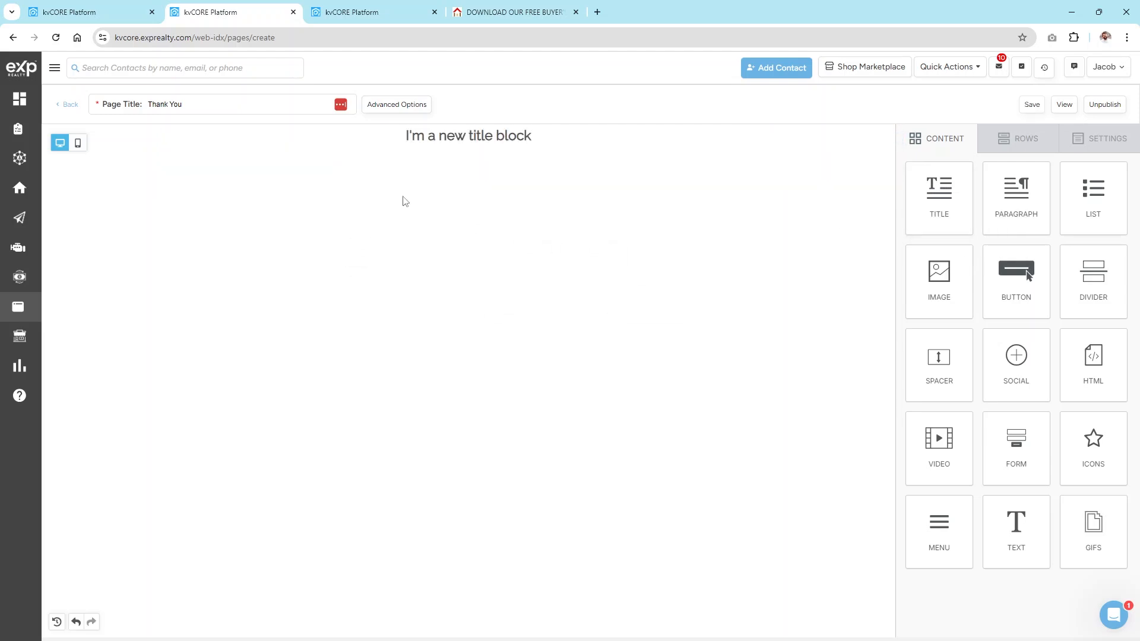
pyautogui.click(454, 134)
pyautogui.doubleClick(453, 136)
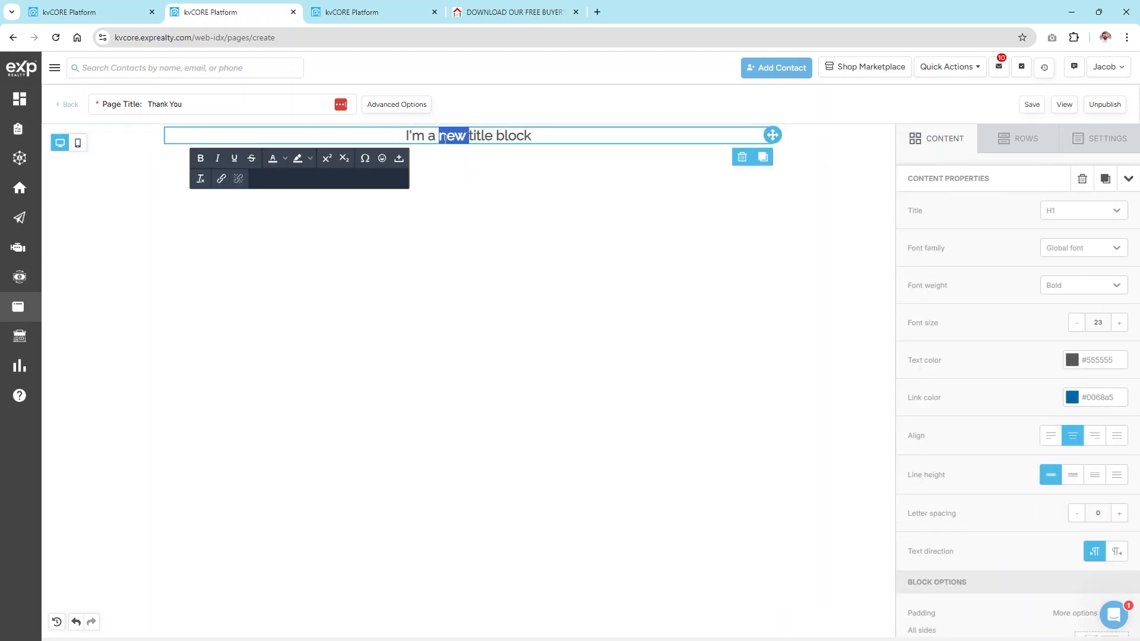
pyautogui.tripleClick(444, 139)
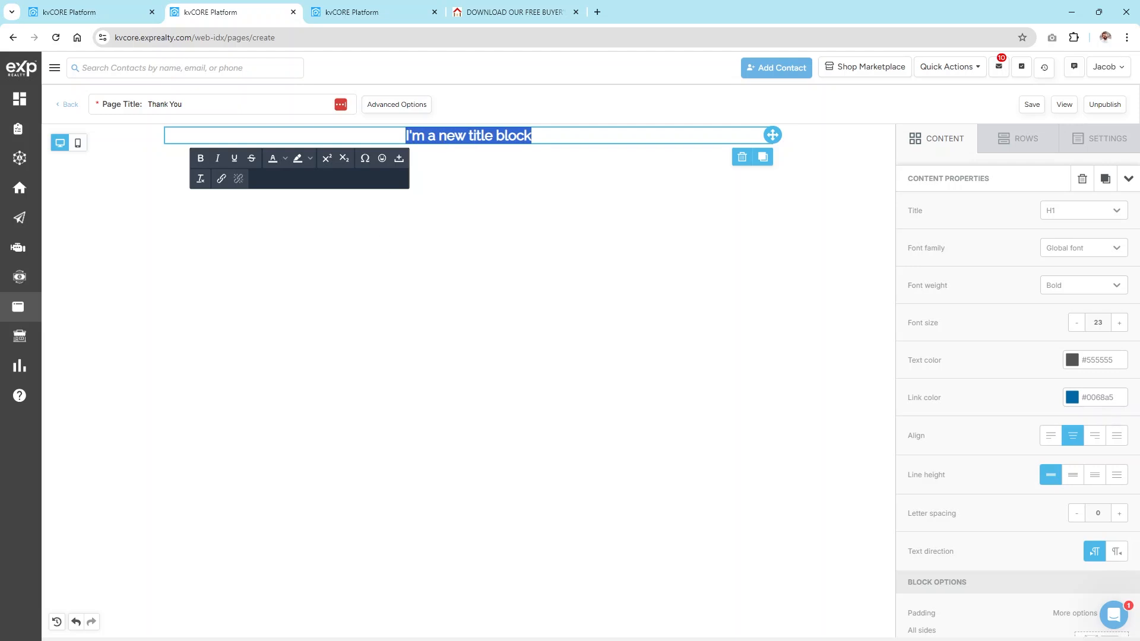
pyautogui.hotkey('alt', 'Tab')
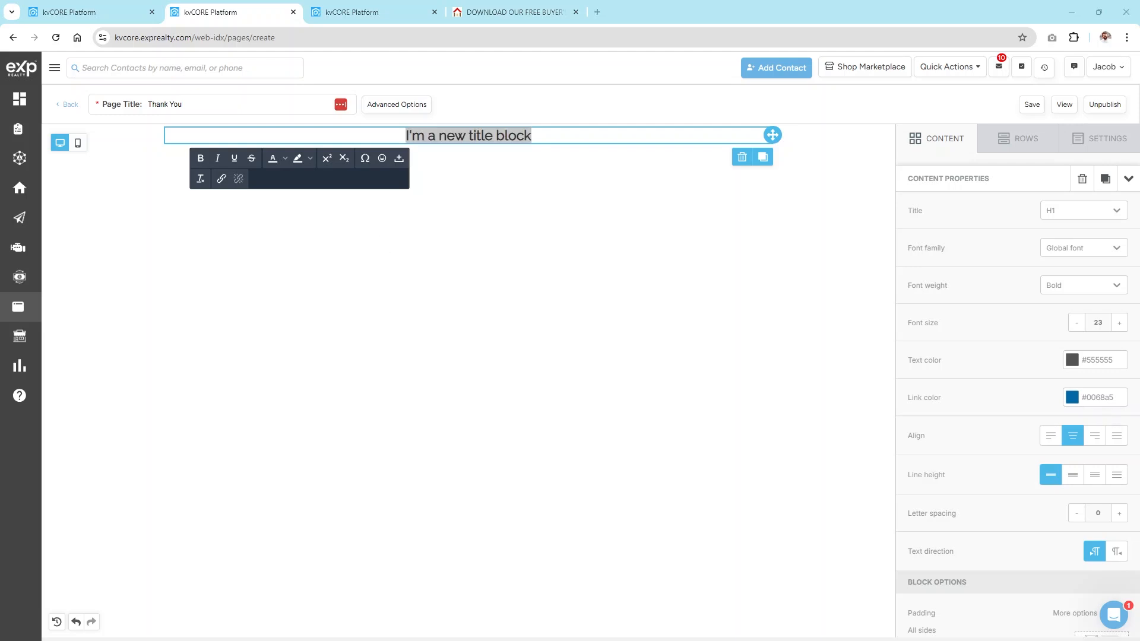
pyautogui.click(518, 138)
pyautogui.hotkey('ctrl', 'a')
pyautogui.write('Thank you for your request!')
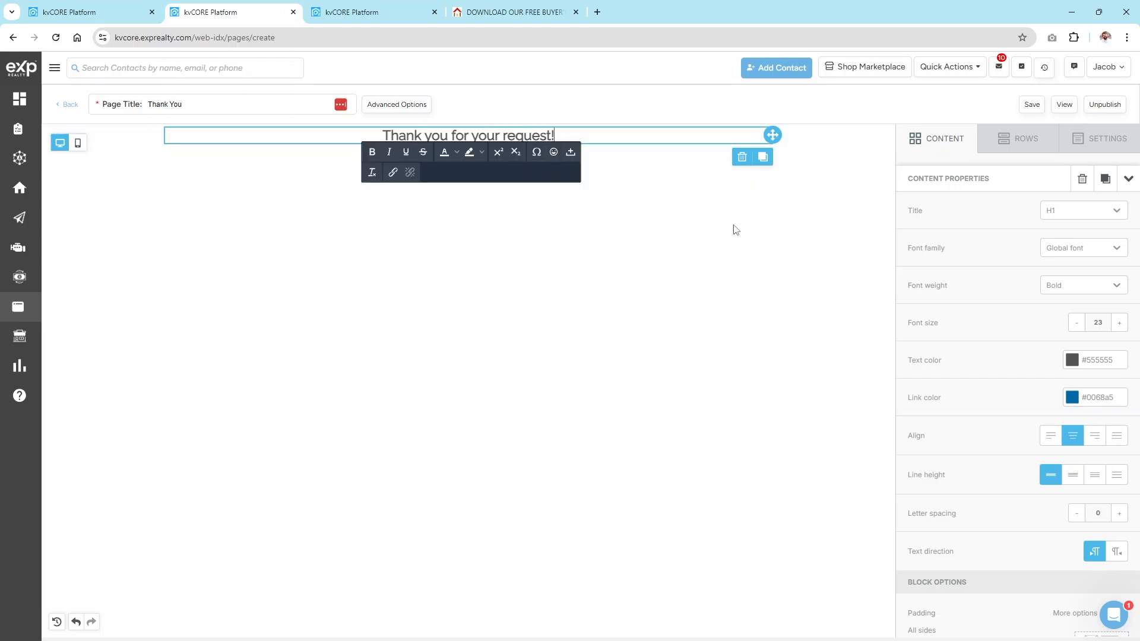
pyautogui.hotkey('alt', 'Tab')
pyautogui.click(602, 78)
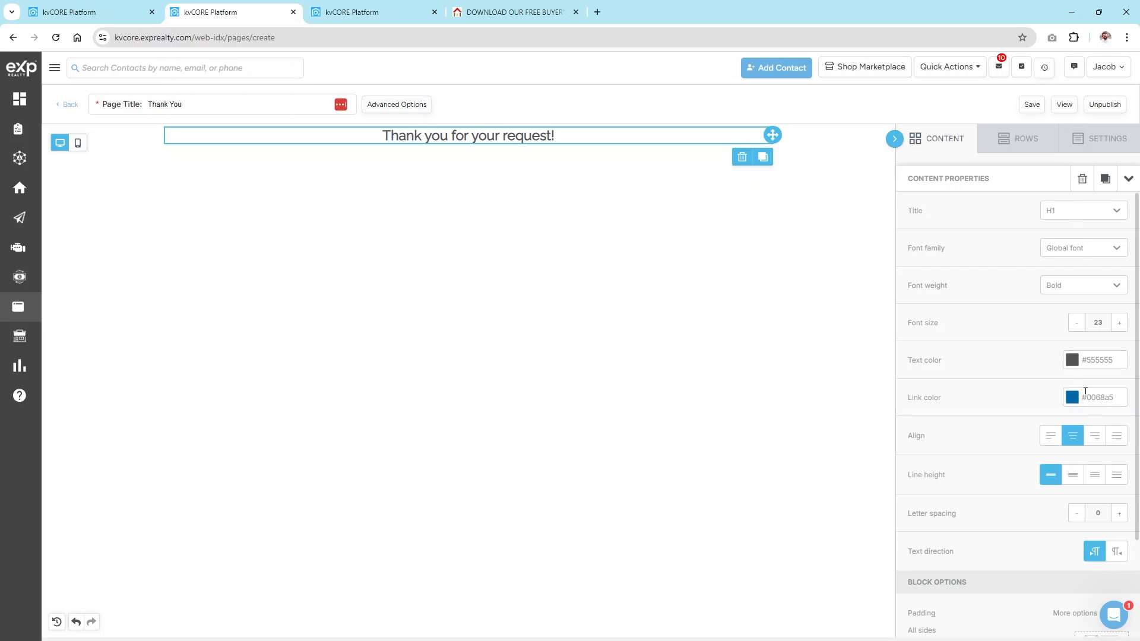
# Step: Keep the heading centre-aligned after briefly trying left alignment
pyautogui.scroll(-1, 1039, 392)
pyautogui.scroll(-2, 1042, 368)
pyautogui.click(1049, 318)
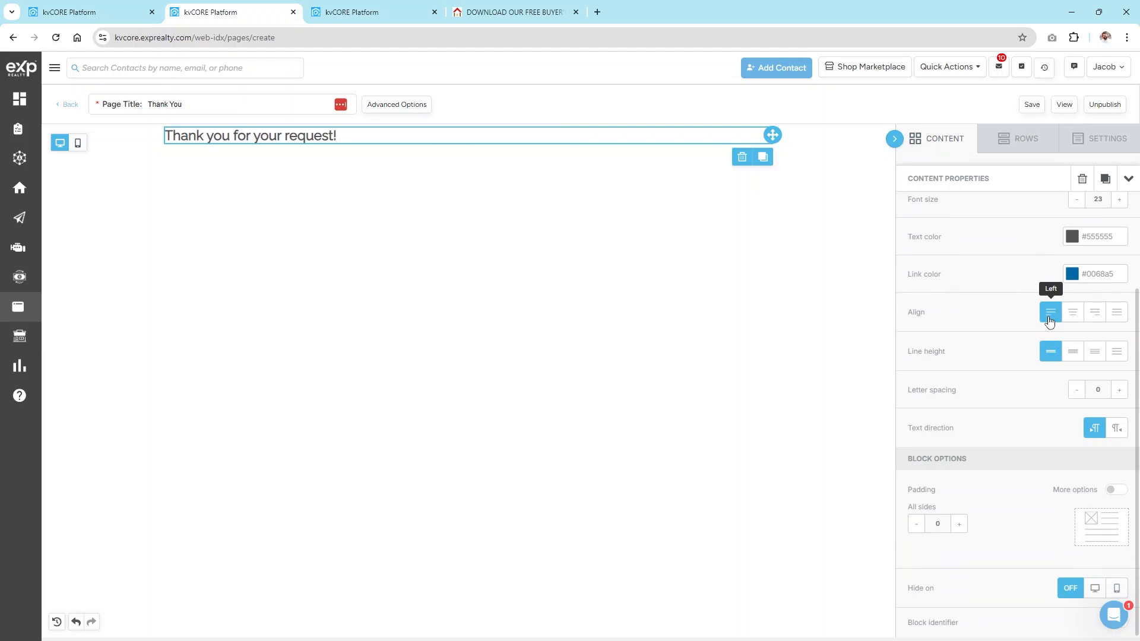
pyautogui.click(1072, 312)
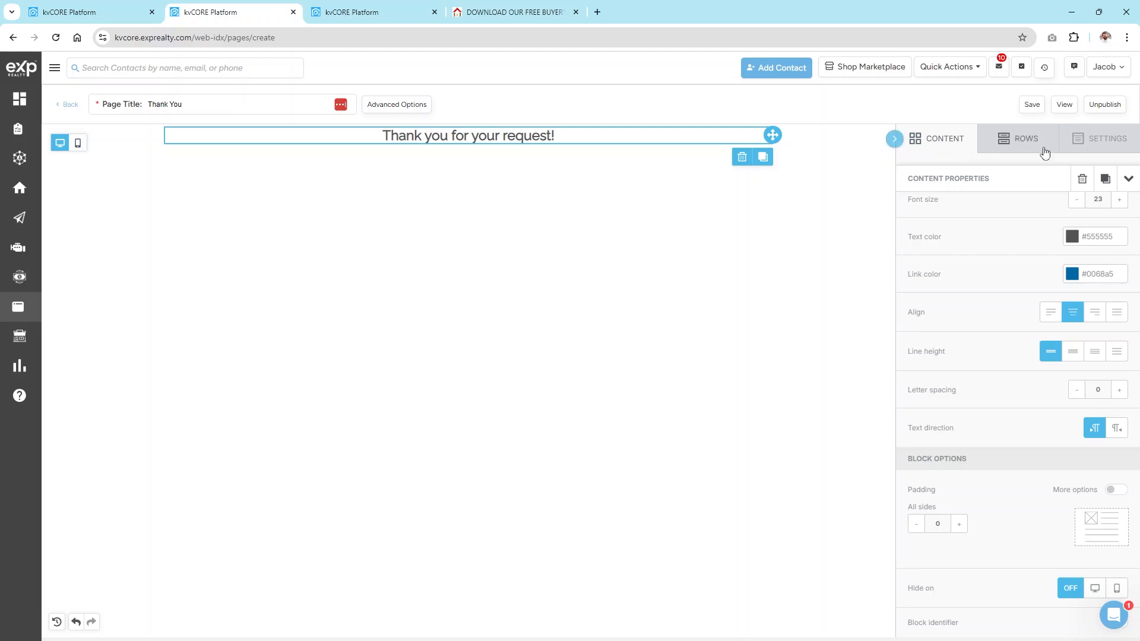
pyautogui.click(942, 143)
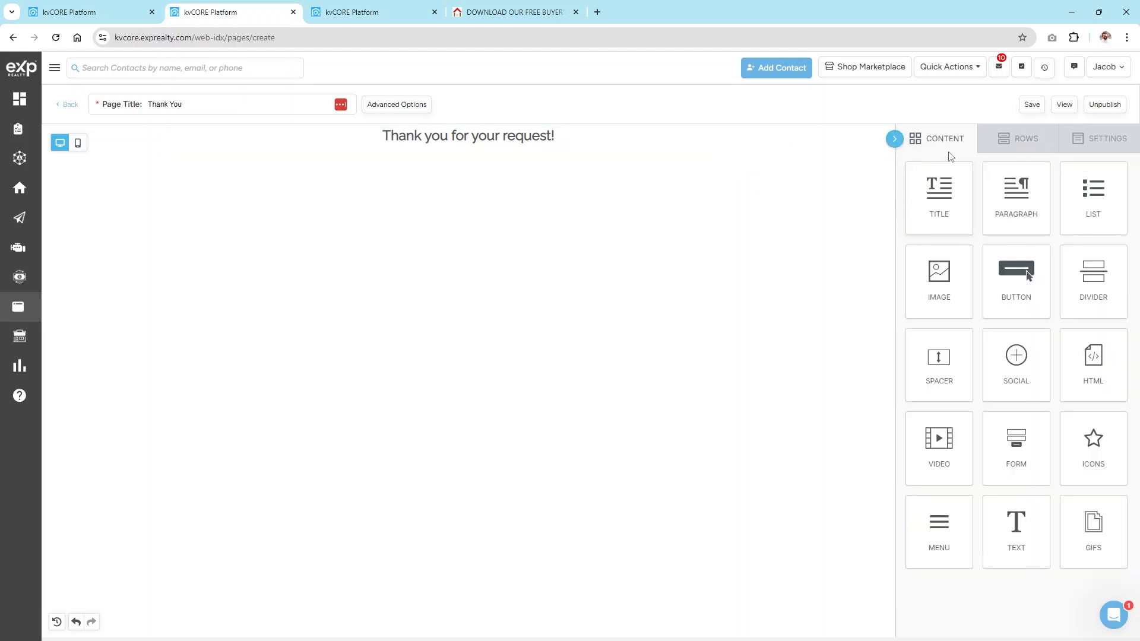
# Step: Drop a Paragraph block under the heading and paste the 'We appreciate your interest' thank-you message
pyautogui.moveTo(1026, 190); pyautogui.dragTo(460, 142)
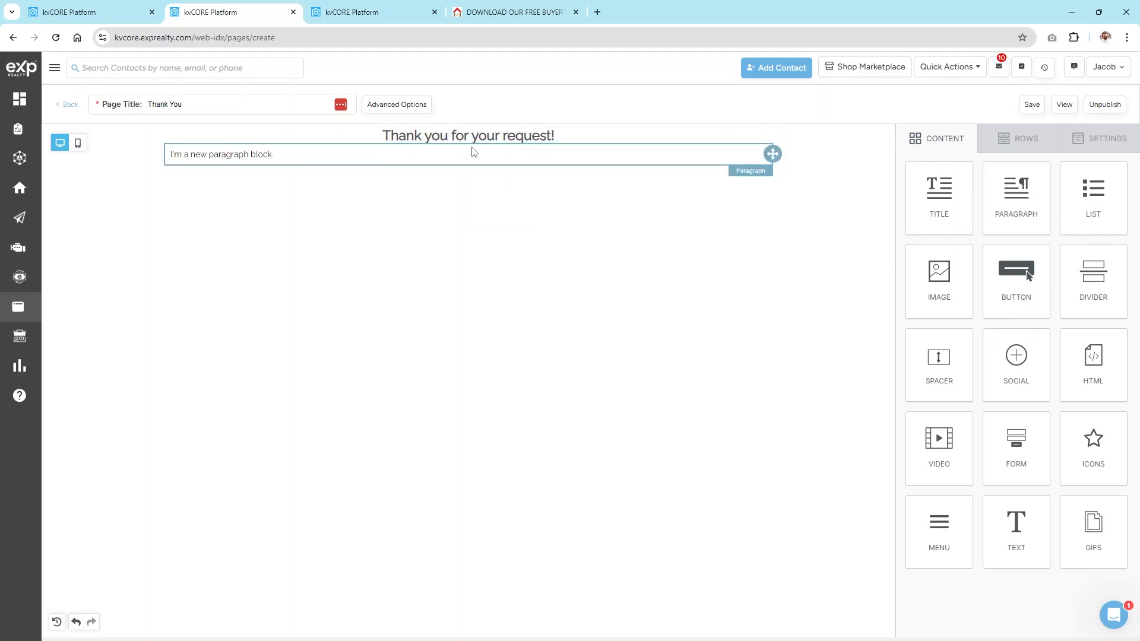
pyautogui.click(258, 156)
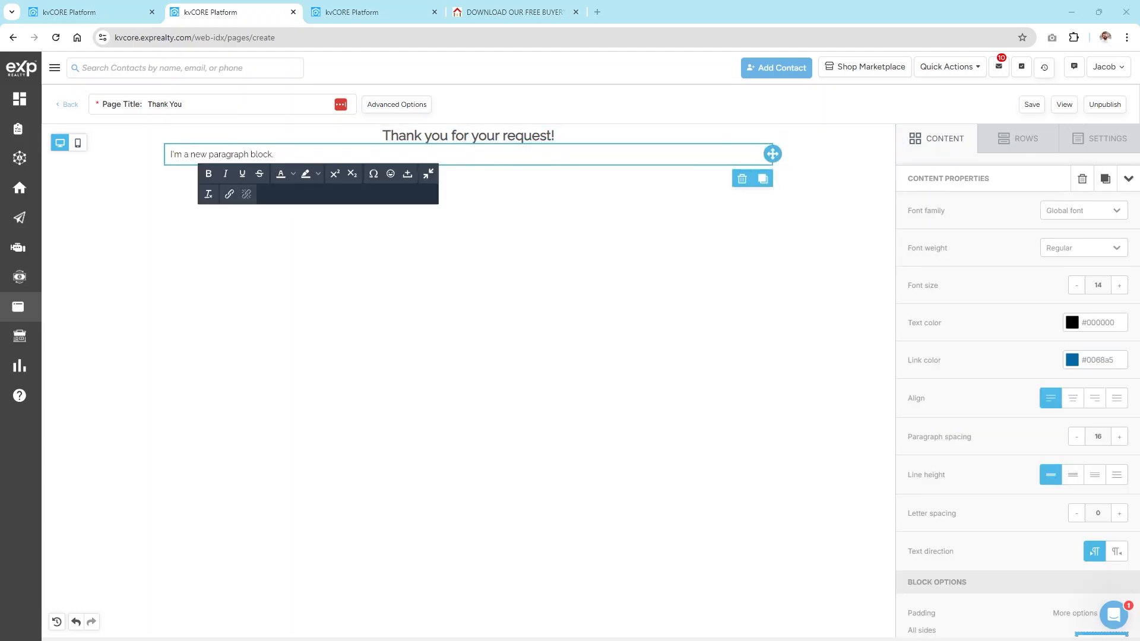
pyautogui.click(471, 159)
pyautogui.hotkey('ctrl', 'a')
pyautogui.hotkey('ctrl', 'v')
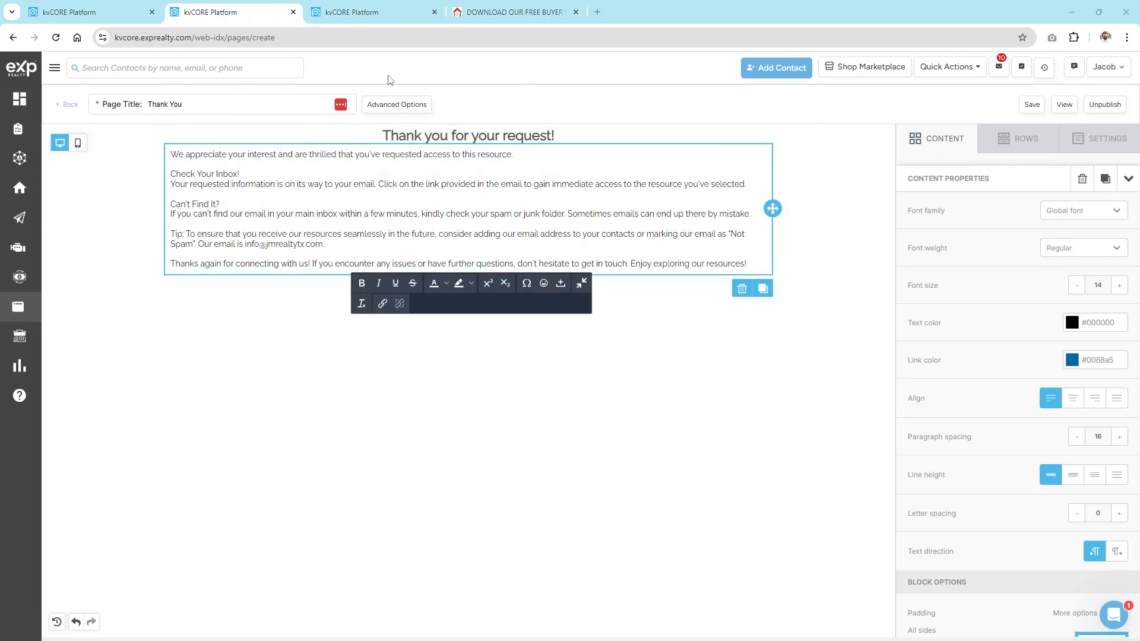
# Step: Apply bold to the three labels 'Check Your Inbox!', 'Can't Find It?' and 'Tip:'
pyautogui.moveTo(240, 174); pyautogui.dragTo(171, 174)
pyautogui.hotkey('ctrl', 'b')
pyautogui.moveTo(221, 205); pyautogui.dragTo(169, 204)
pyautogui.hotkey('ctrl', 'b')
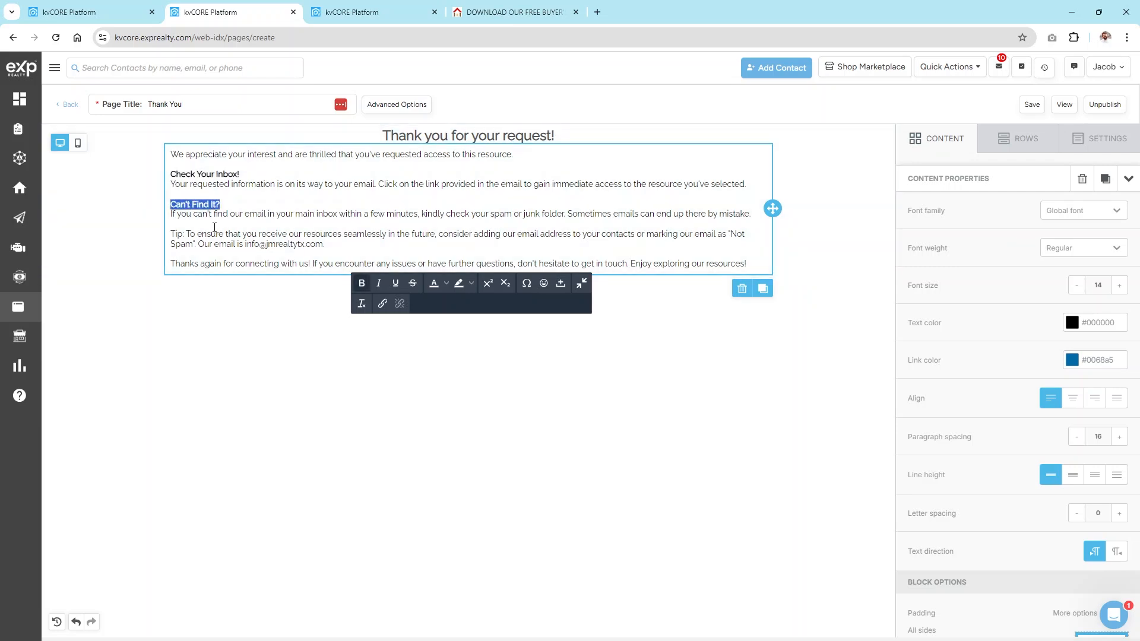
pyautogui.click(172, 233)
pyautogui.moveTo(172, 233); pyautogui.dragTo(186, 233)
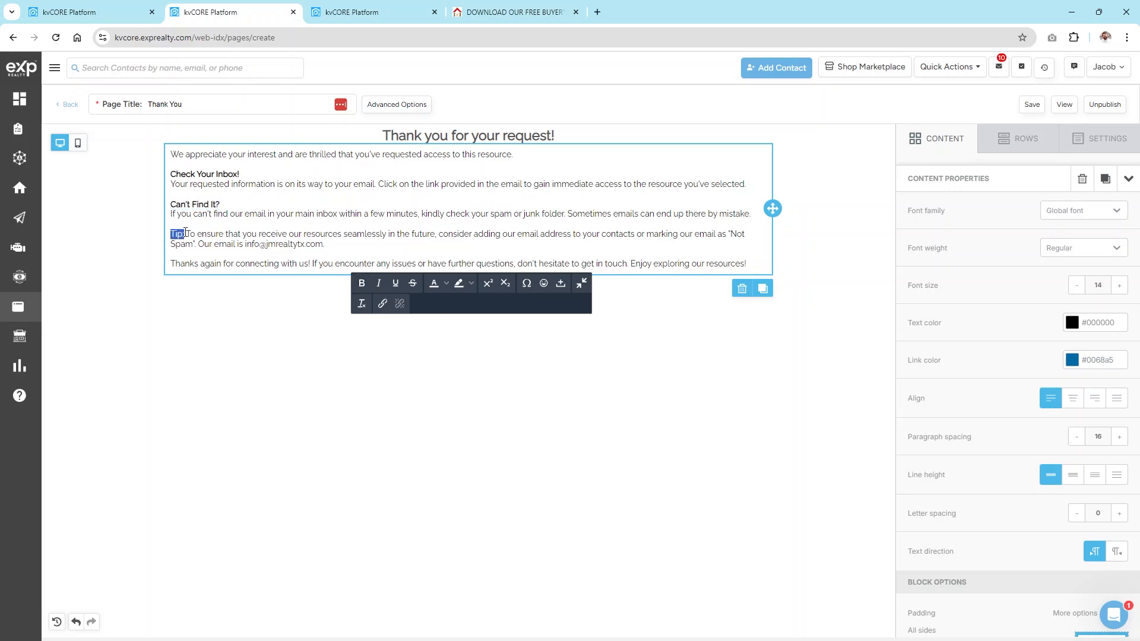
pyautogui.hotkey('ctrl', 'b')
pyautogui.click(386, 245)
# Step: Save, set the message block's top padding to 40, save again and open the live page
pyautogui.click(1030, 107)
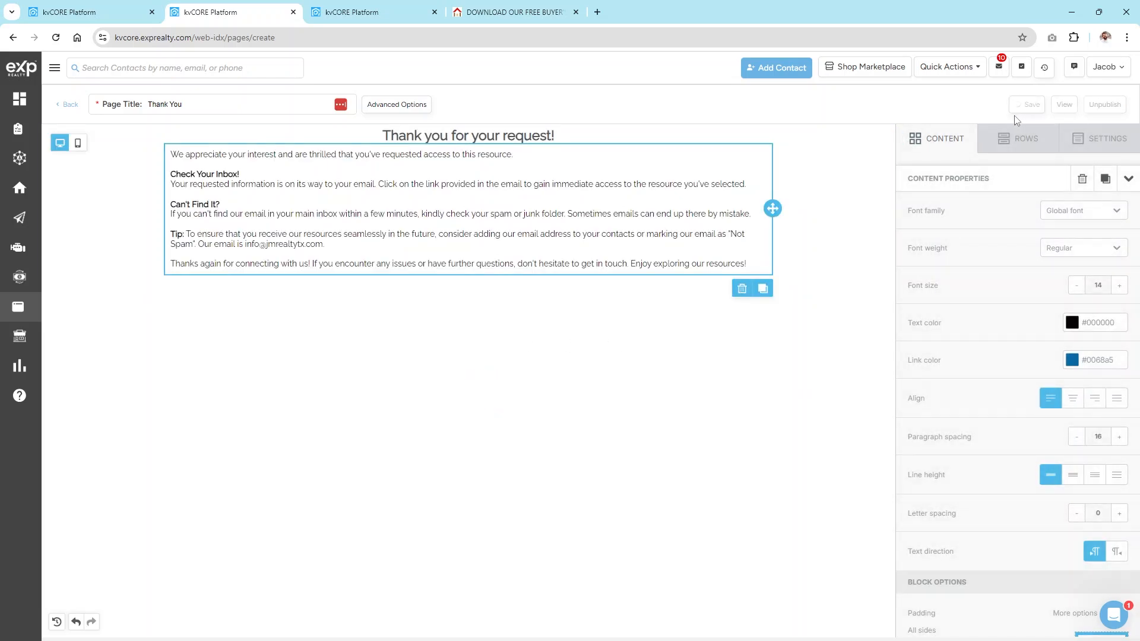
pyautogui.click(660, 156)
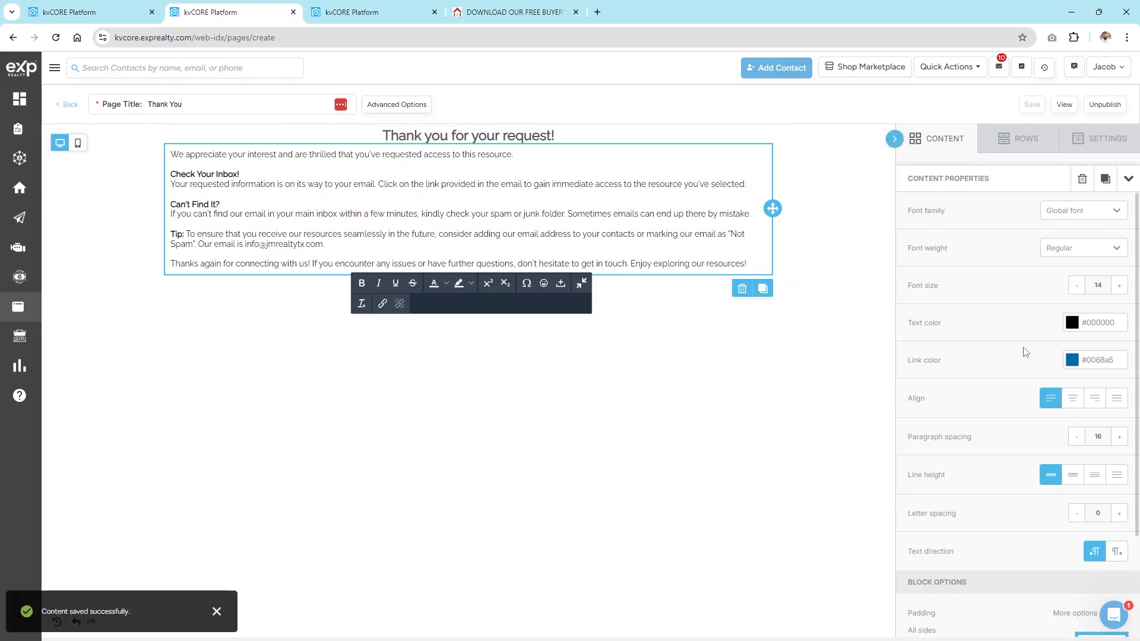
pyautogui.scroll(-2, 1022, 352)
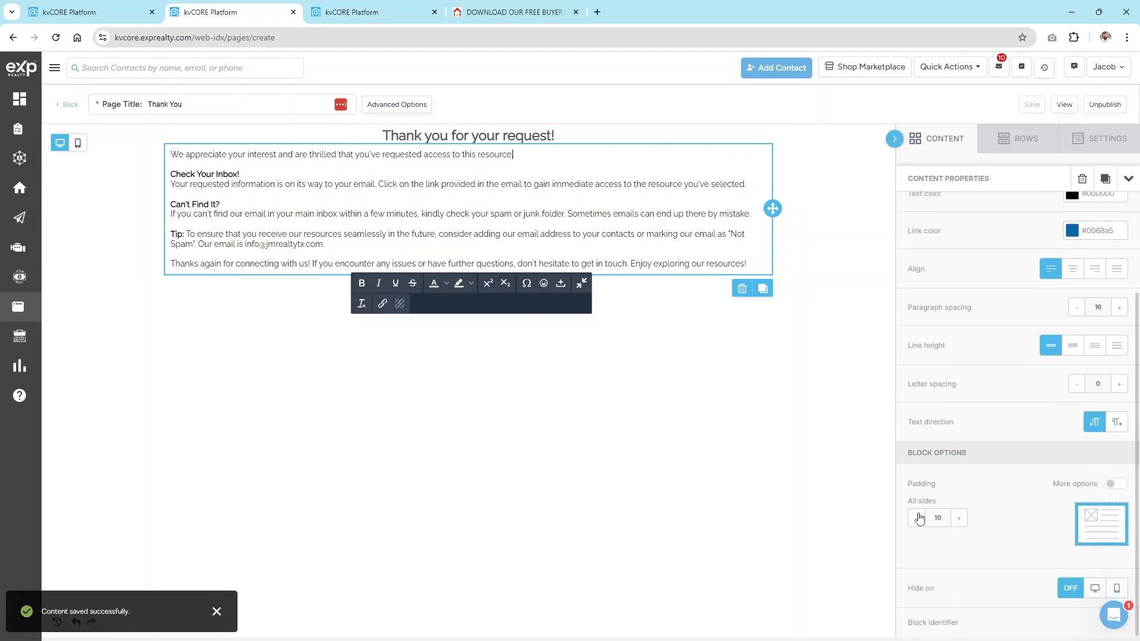
pyautogui.click(1115, 485)
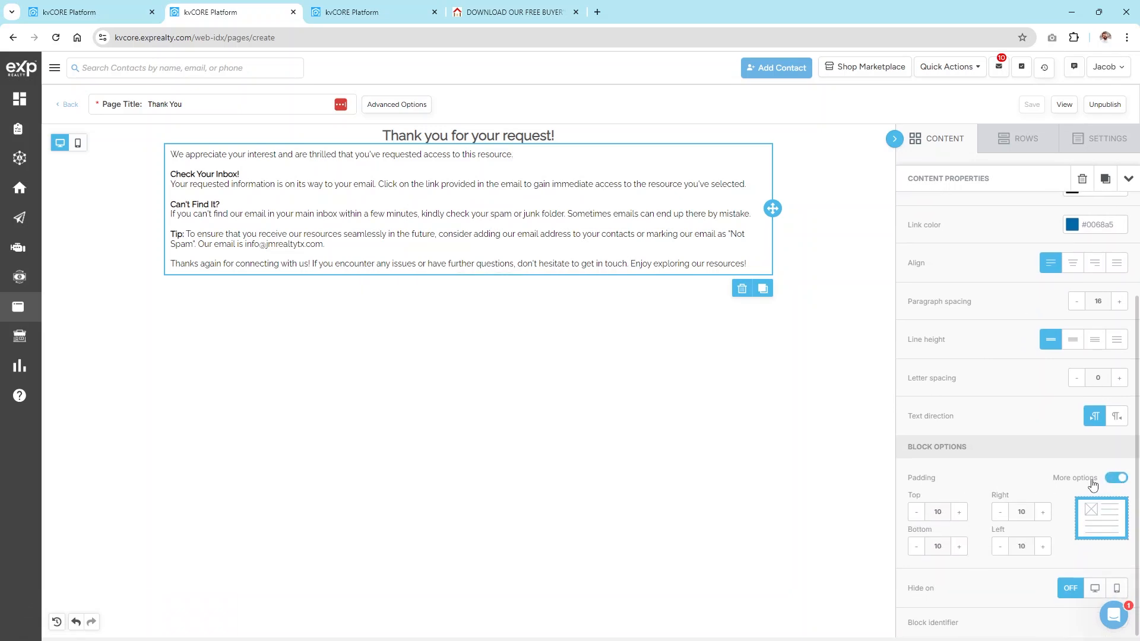
pyautogui.click(959, 511)
pyautogui.click(959, 512)
pyautogui.click(959, 512)
pyautogui.click(959, 512)
pyautogui.click(959, 512)
pyautogui.click(960, 512)
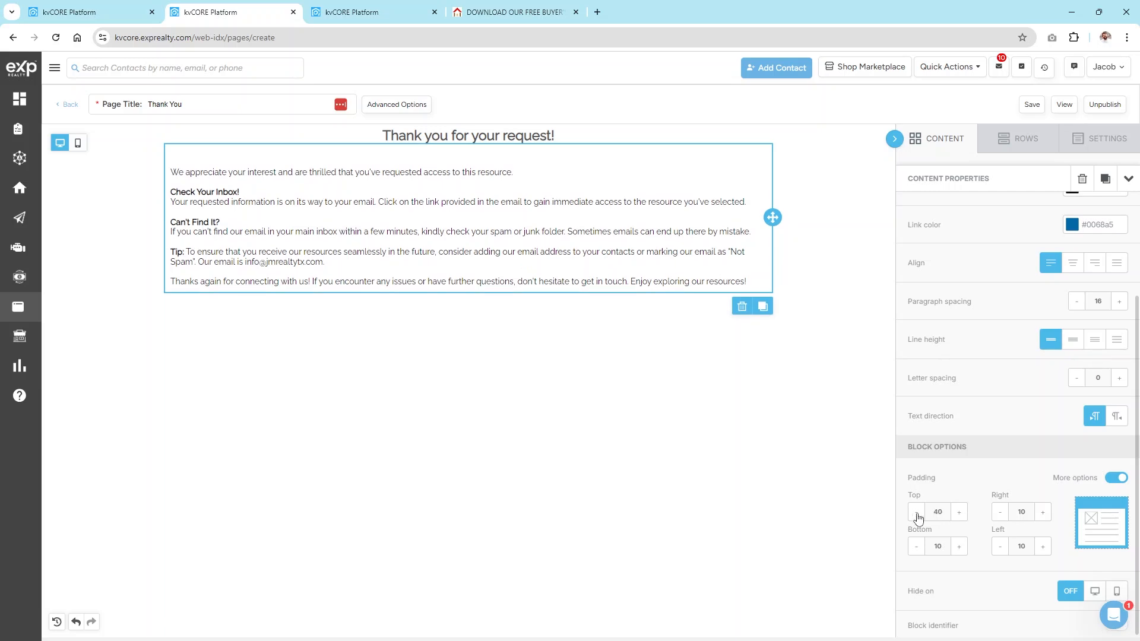
pyautogui.click(938, 511)
pyautogui.click(1030, 105)
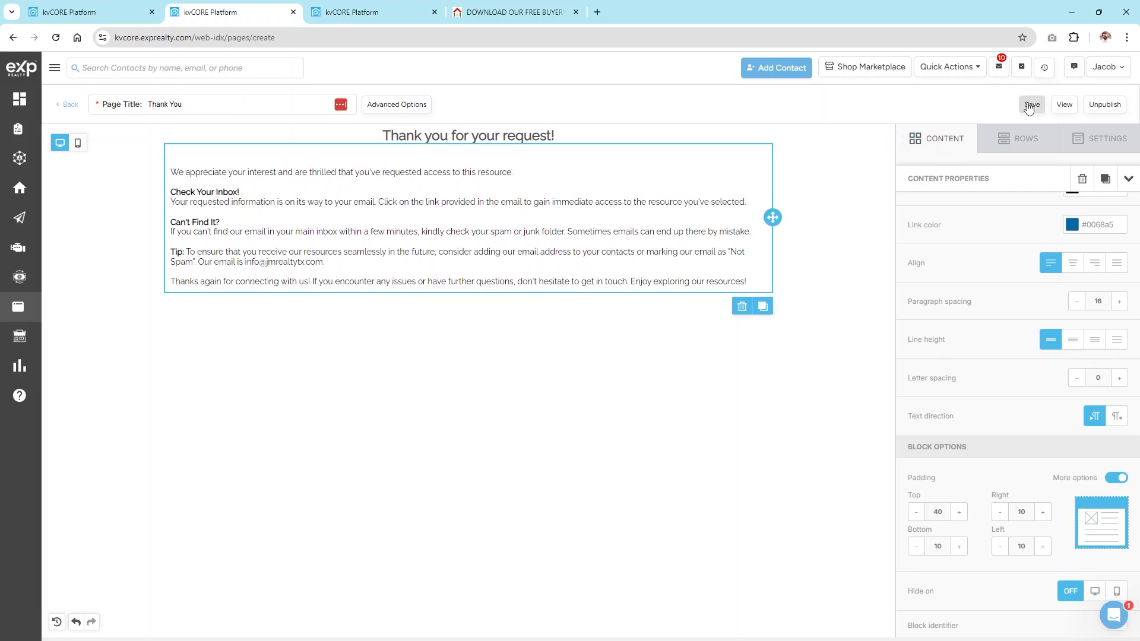
pyautogui.click(1064, 105)
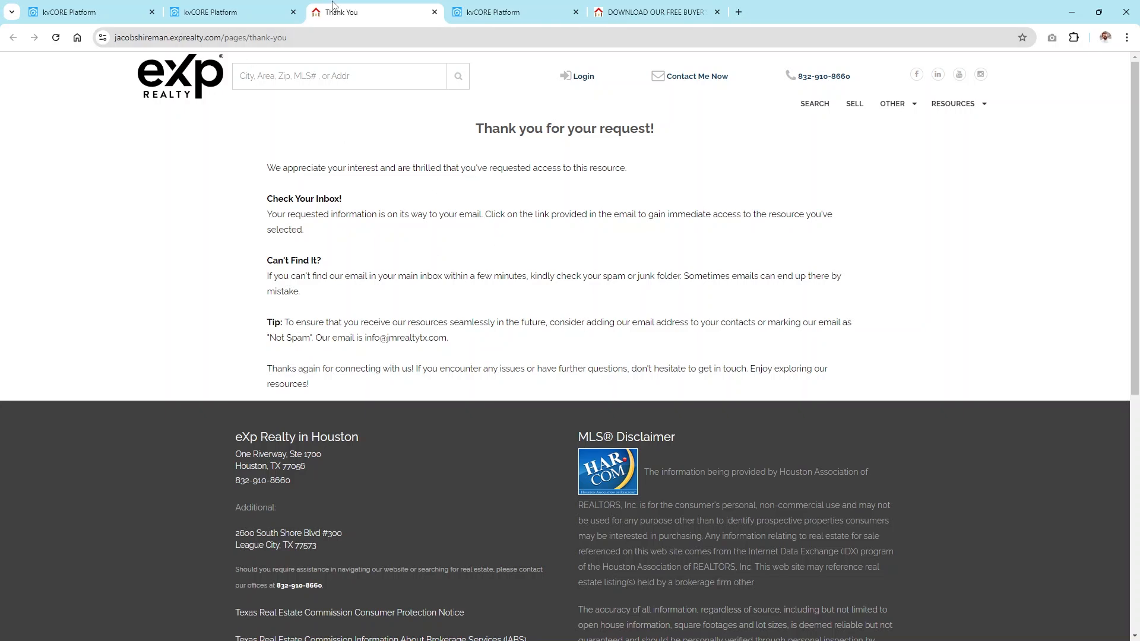
# Step: Review the live Thank You page at /pages/thank-you, then return to the Landing & Lead Capture templates
pyautogui.click(251, 13)
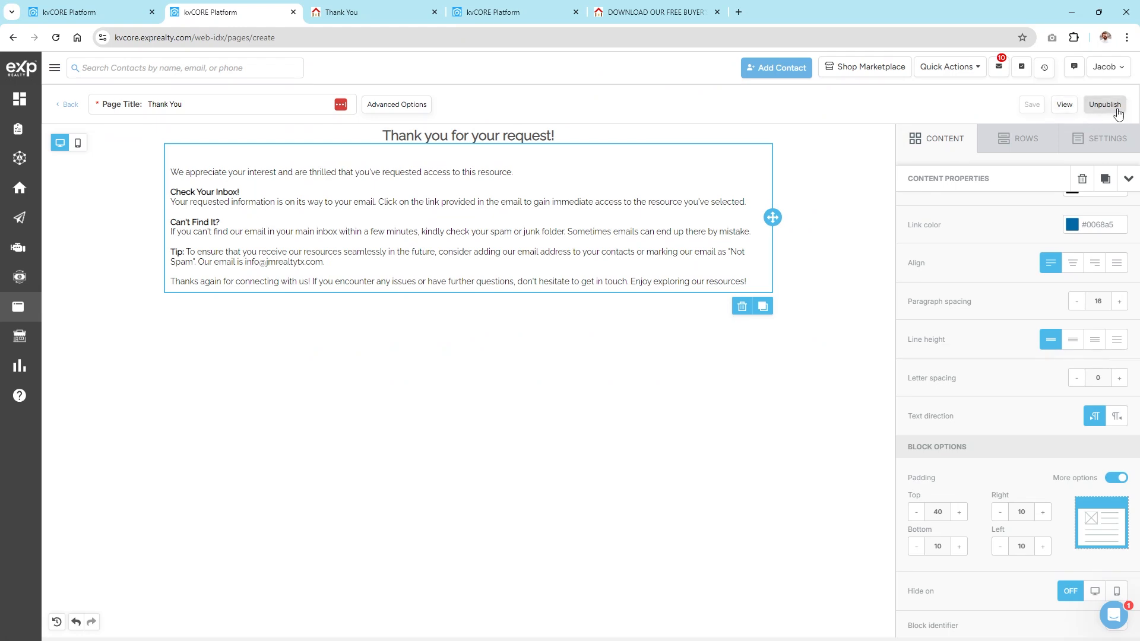
pyautogui.click(422, 8)
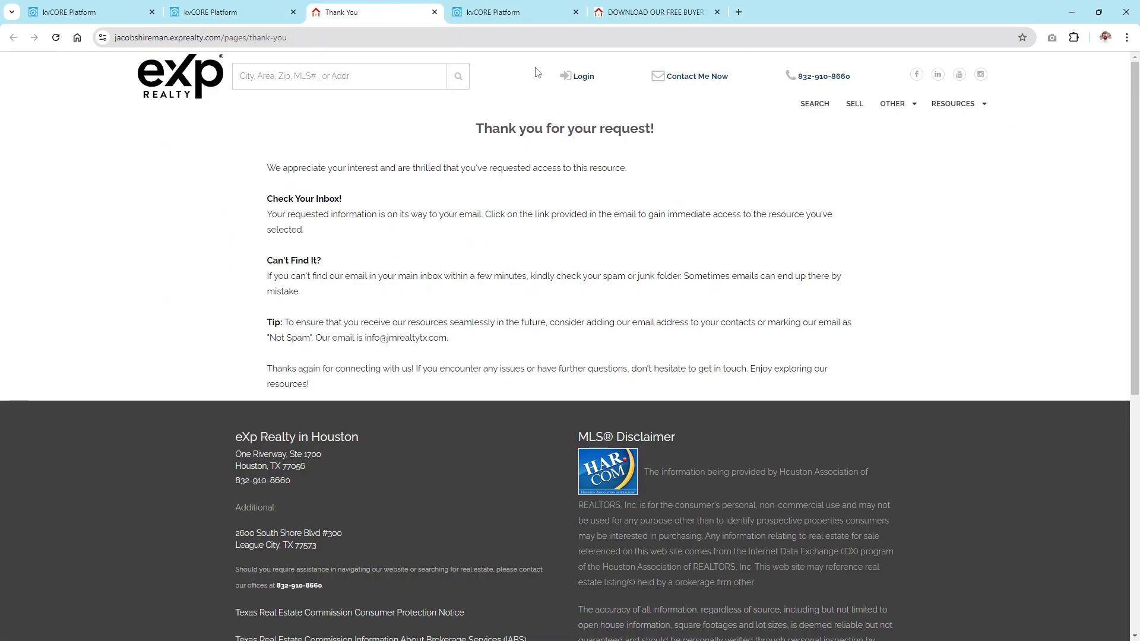
pyautogui.click(440, 29)
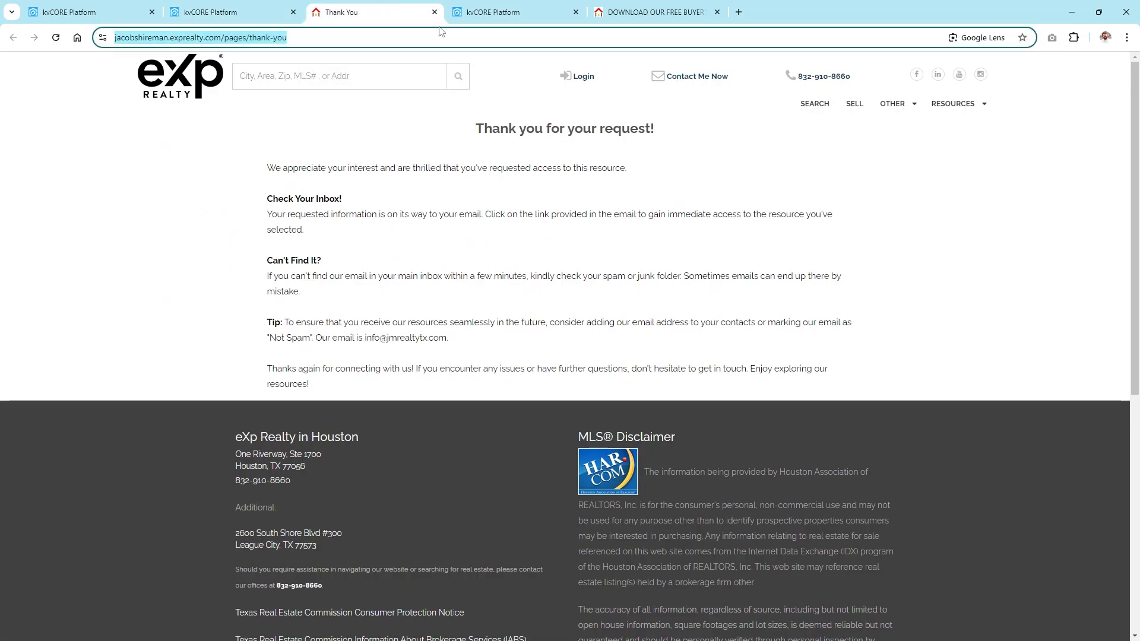
pyautogui.click(52, 5)
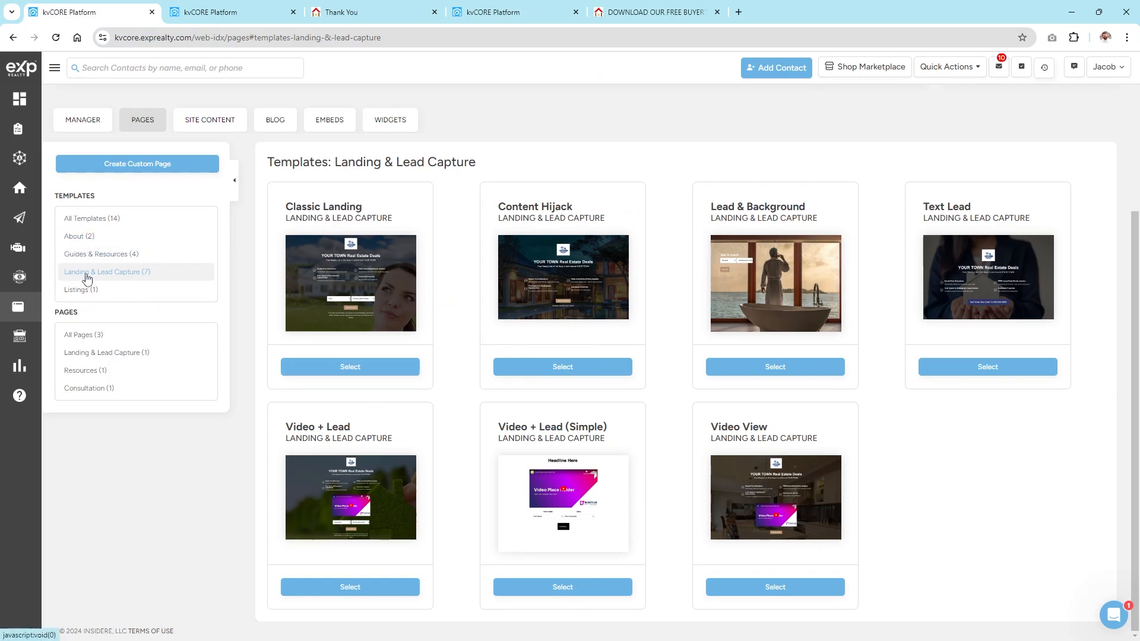
# Step: Retitle the Classic Landing page as 'Buyer's Guide Download'
pyautogui.click(480, 6)
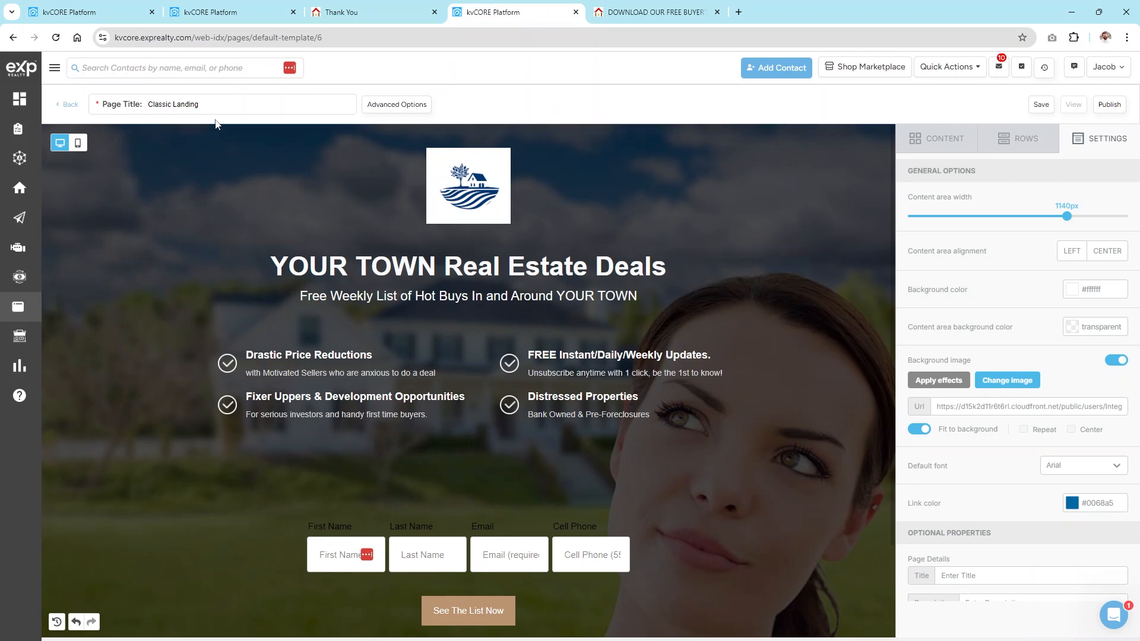
pyautogui.moveTo(214, 110); pyautogui.dragTo(143, 107)
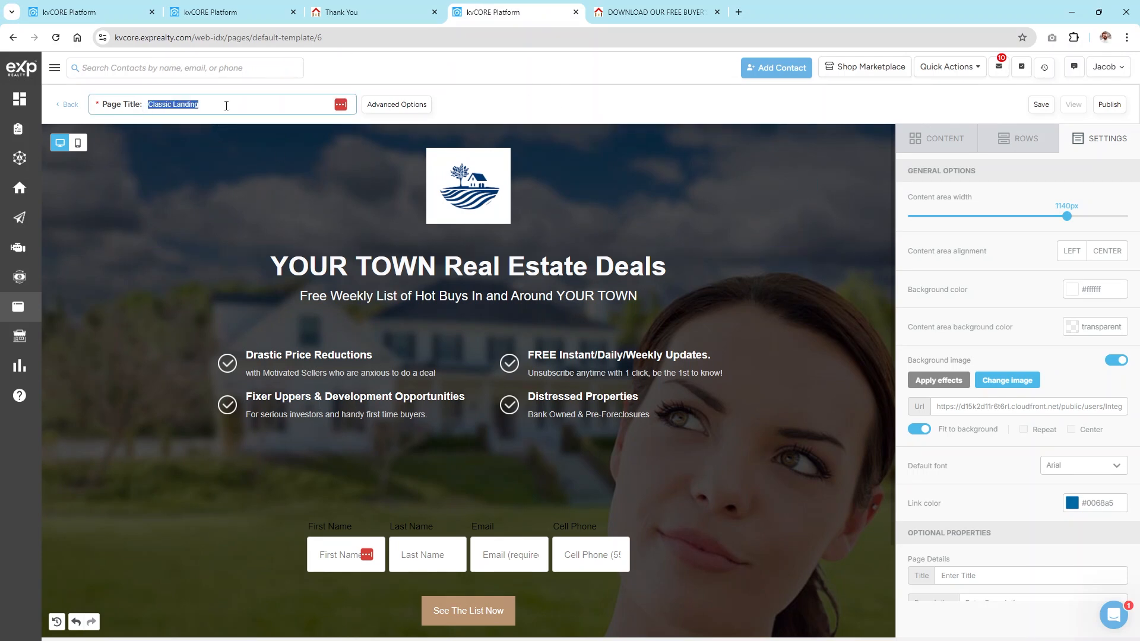
pyautogui.write("Buyer's Guide Download")
# Step: In advanced options, add a meta description to download the Ultimate Houston Buyer's Guide, and save
pyautogui.click(406, 104)
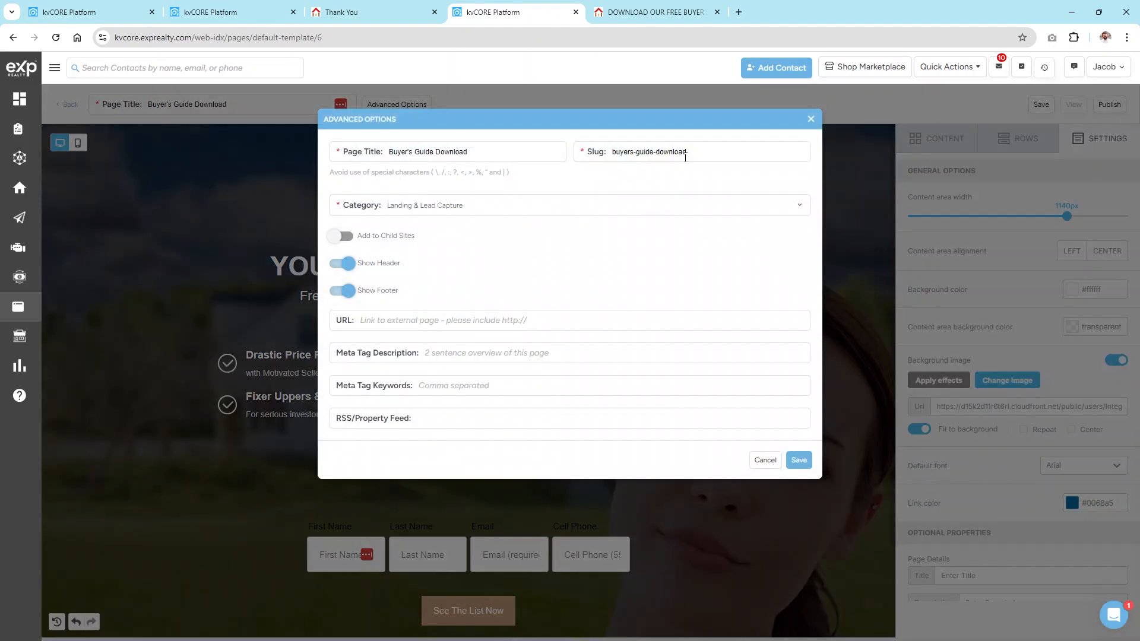
pyautogui.tripleClick(700, 151)
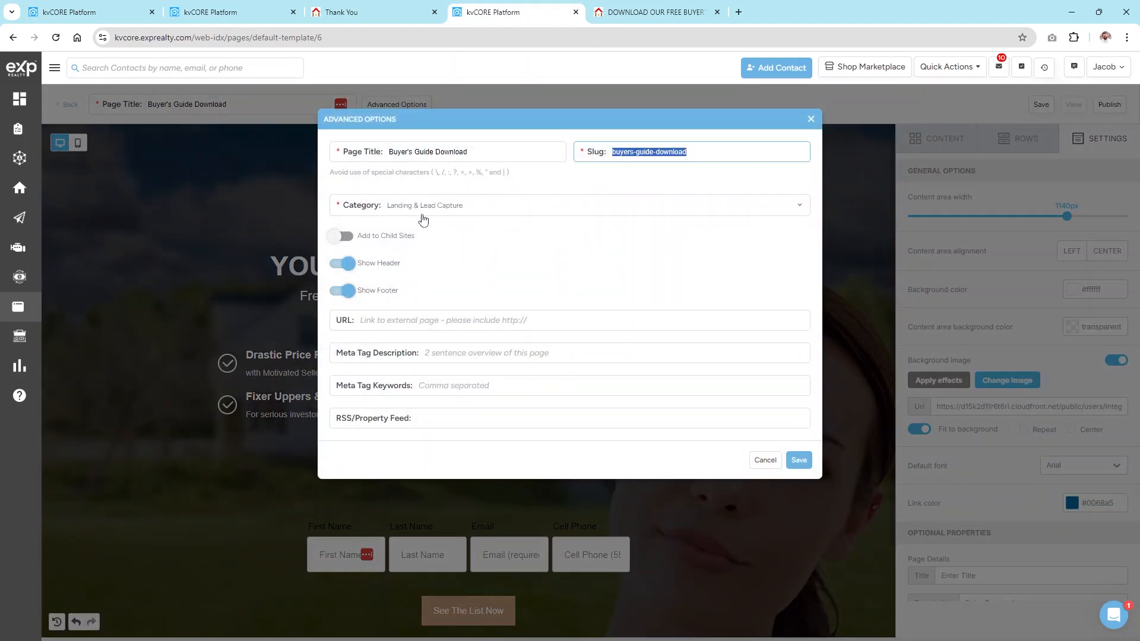
pyautogui.click(450, 350)
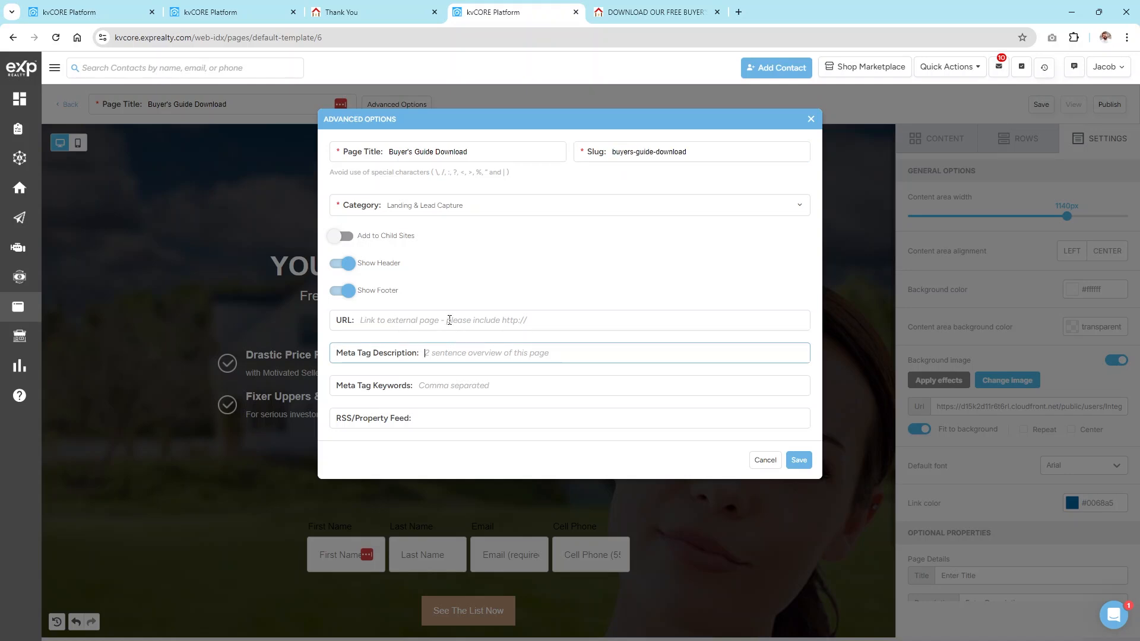
pyautogui.write('Down')
pyautogui.write('load the Ultimate Houston Bu')
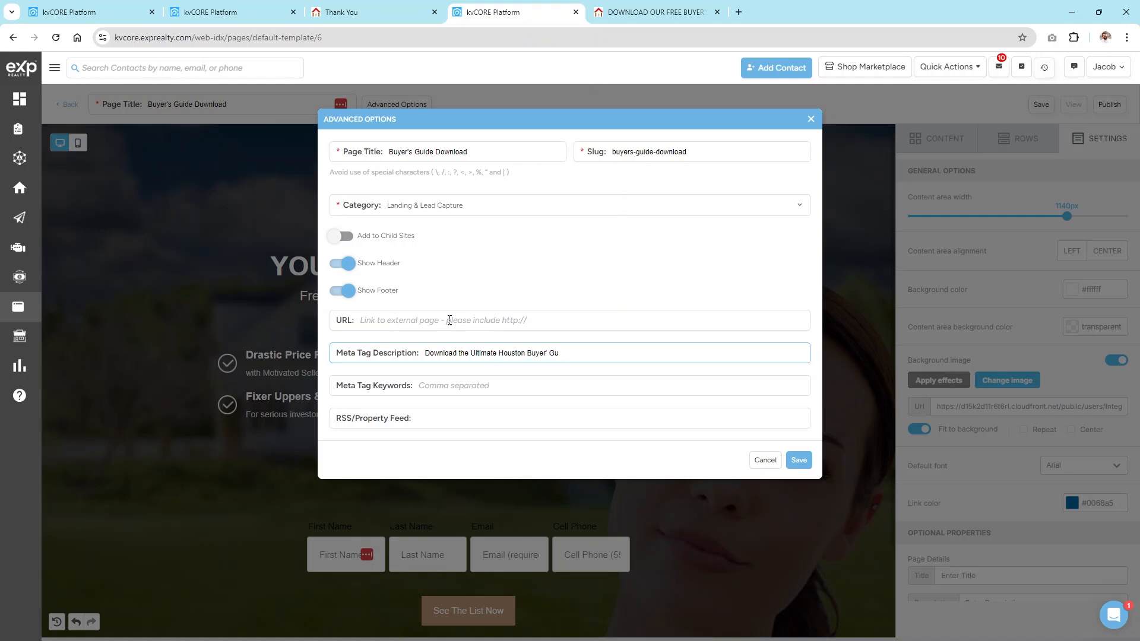
pyautogui.write("yer's Guide for Free")
pyautogui.click(798, 460)
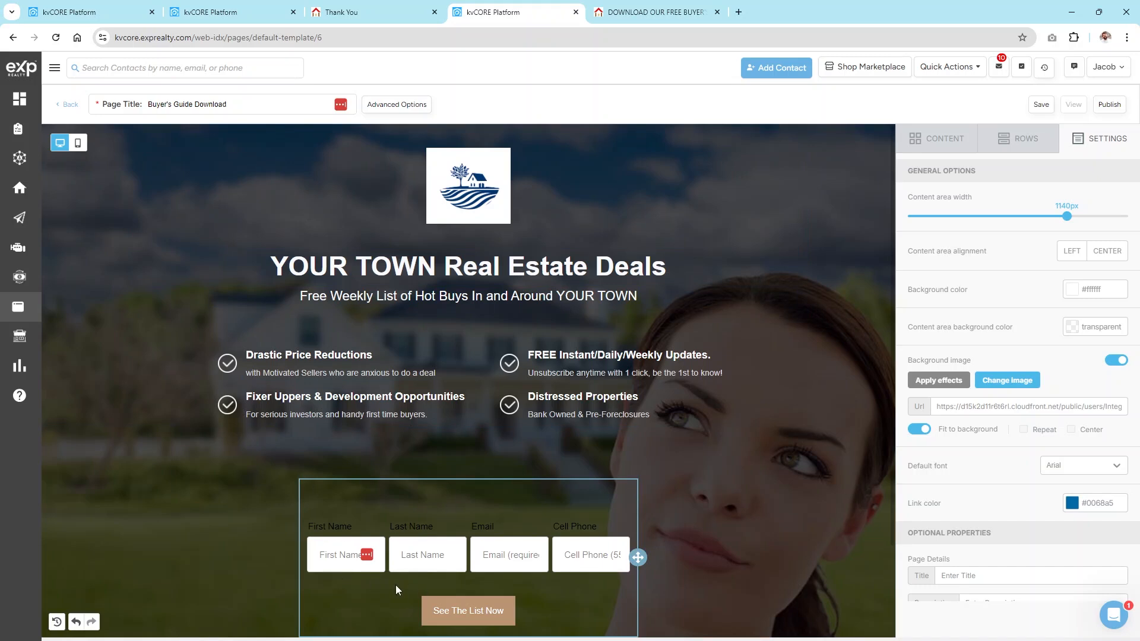
# Step: Add a Buyer lead form that redirects to the pasted thank-you URL and tags leads buyersguide
pyautogui.click(418, 520)
pyautogui.scroll(-4, 982, 435)
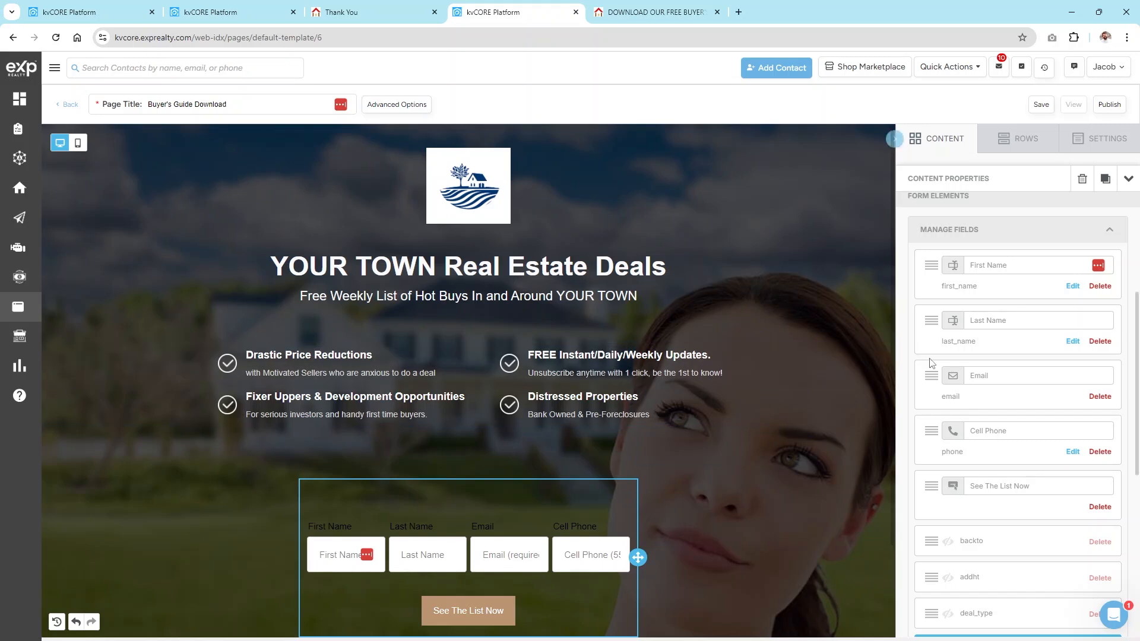
pyautogui.scroll(4, 929, 363)
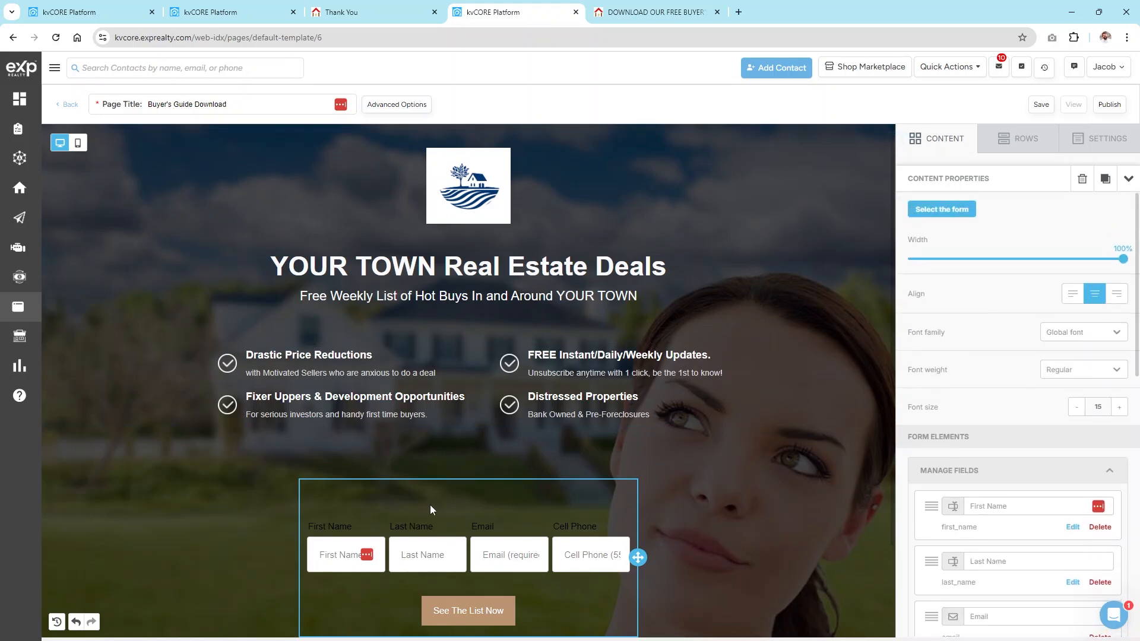
pyautogui.click(918, 212)
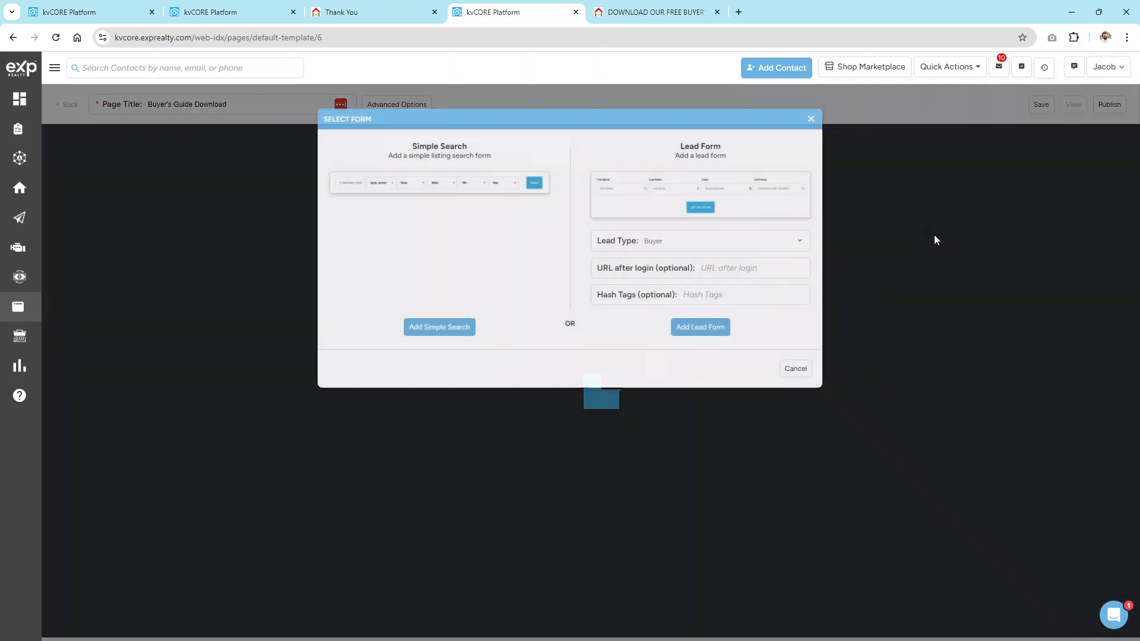
pyautogui.click(652, 248)
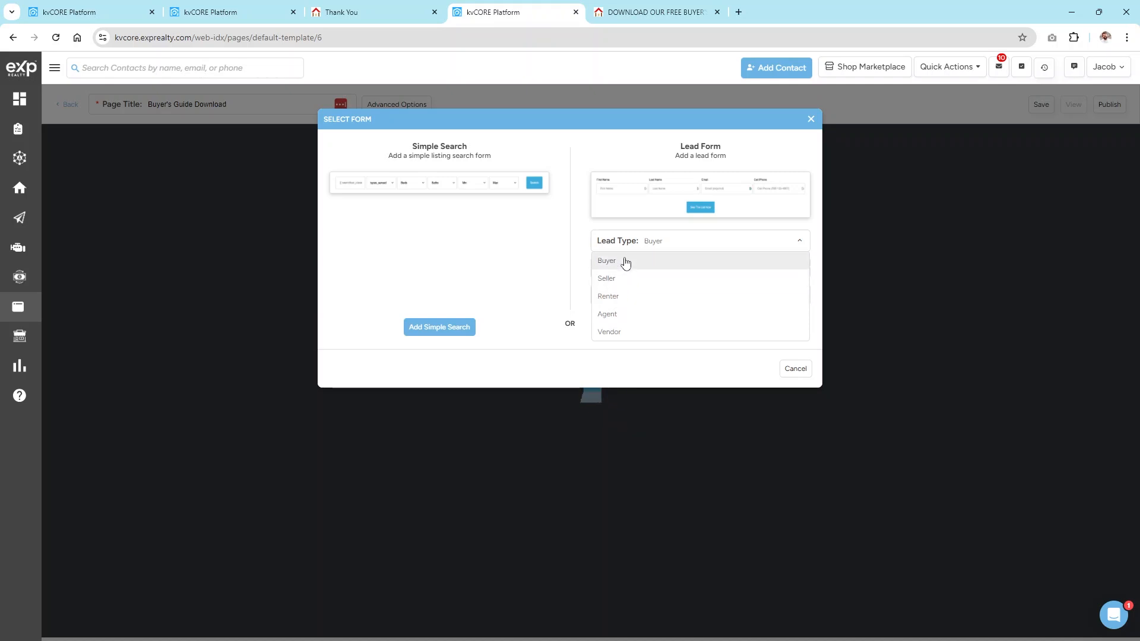
pyautogui.click(624, 260)
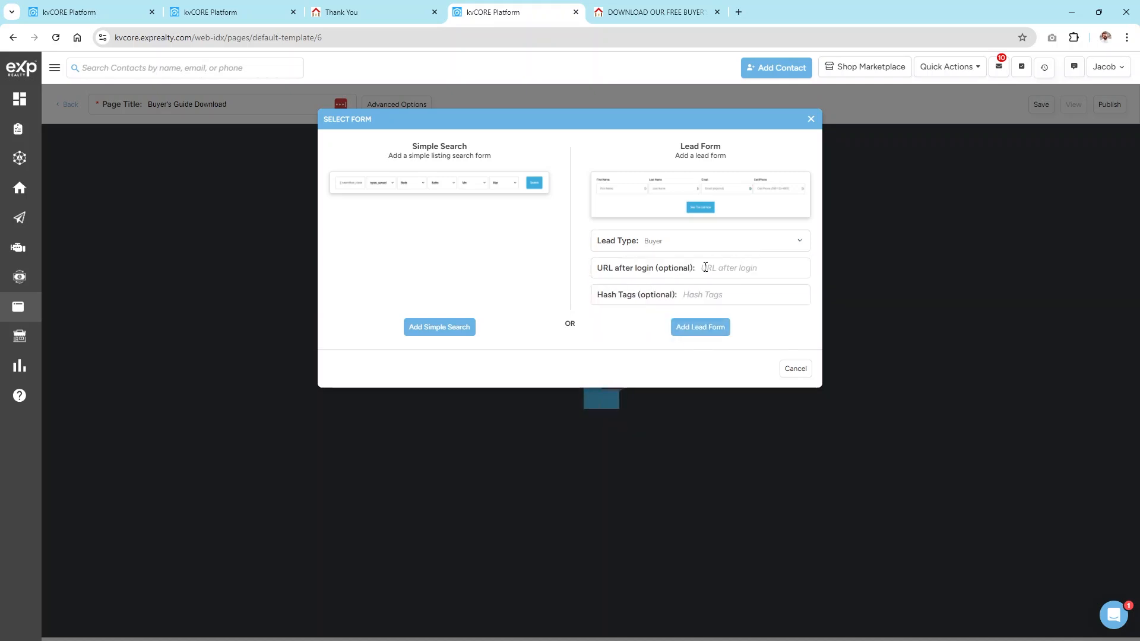
pyautogui.click(723, 266)
pyautogui.hotkey('ctrl', 'v')
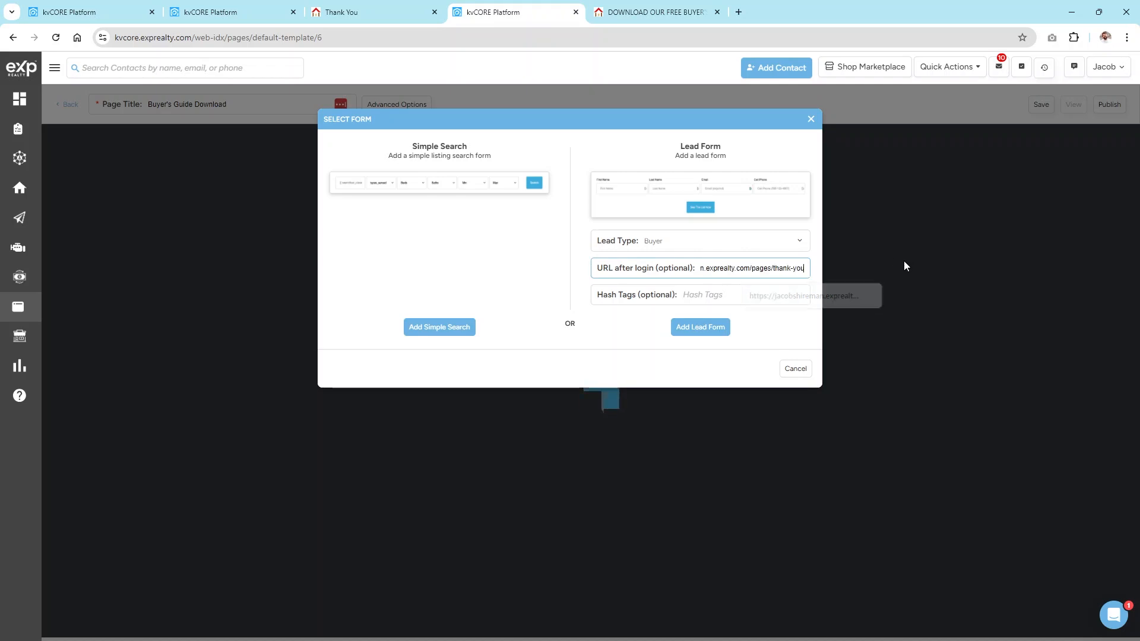
pyautogui.click(737, 298)
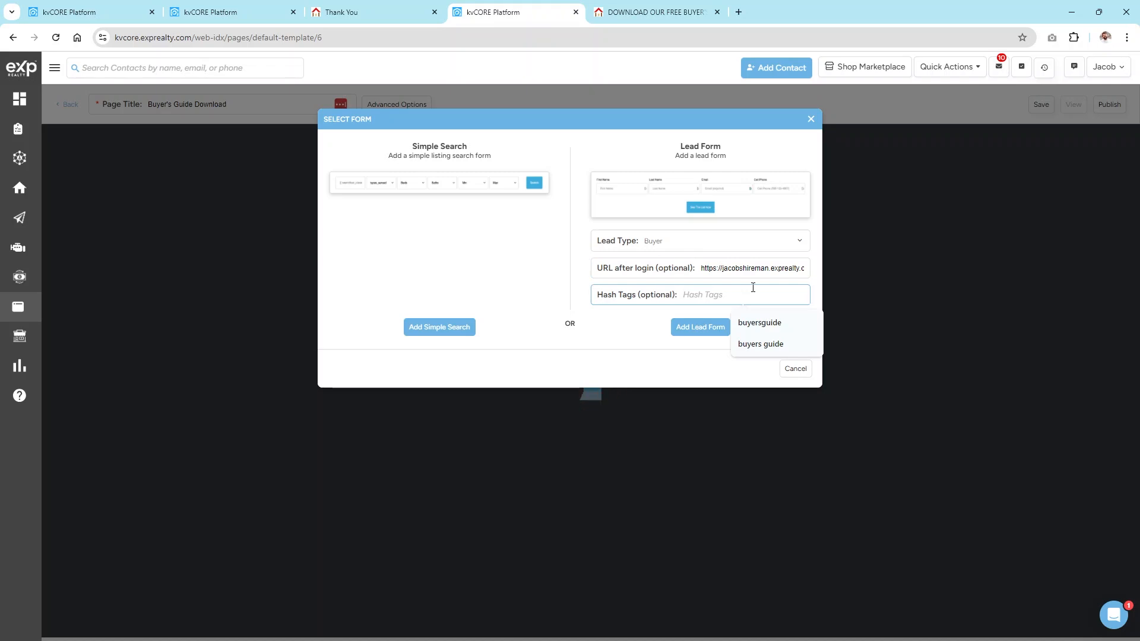
pyautogui.click(797, 325)
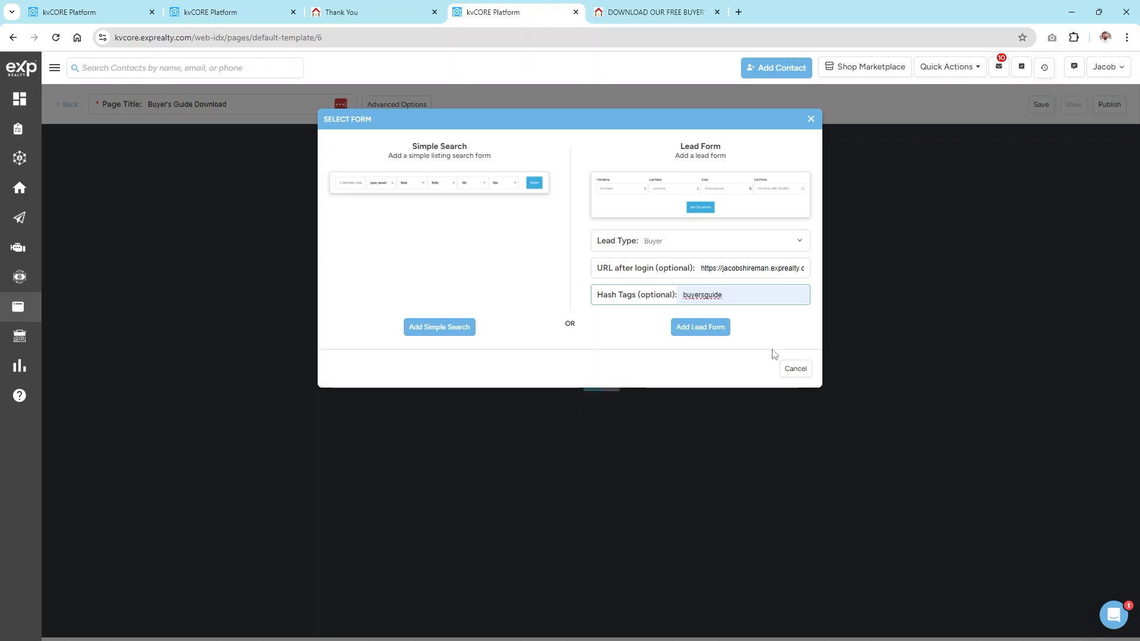
pyautogui.click(701, 330)
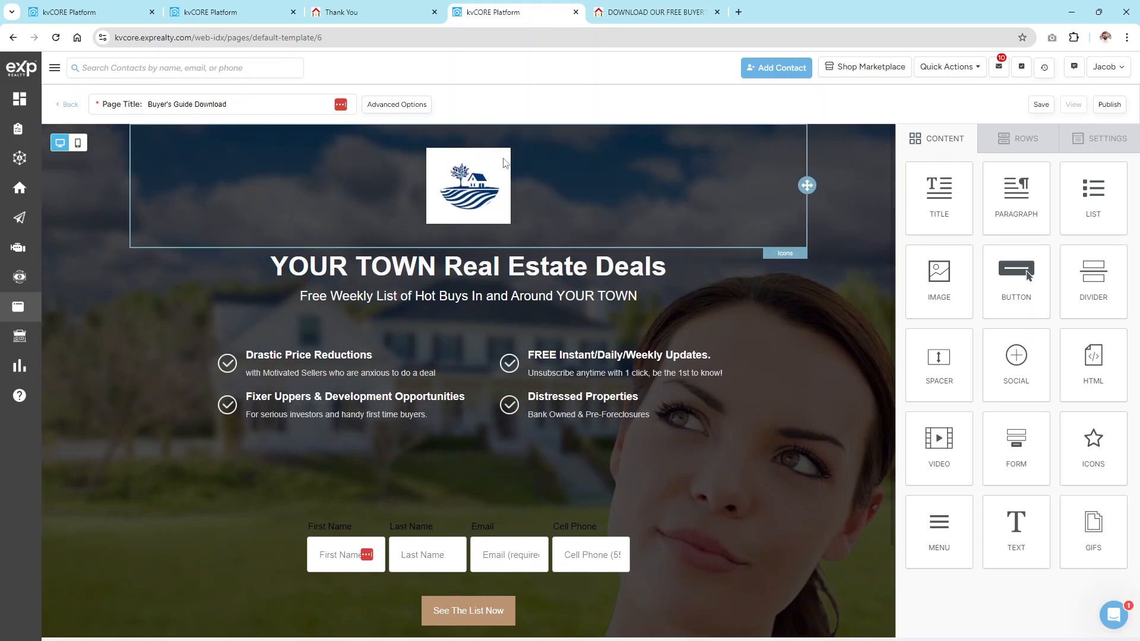
# Step: Swap the page-top logo for the eXp Realty white logo from the File manager
pyautogui.click(659, 178)
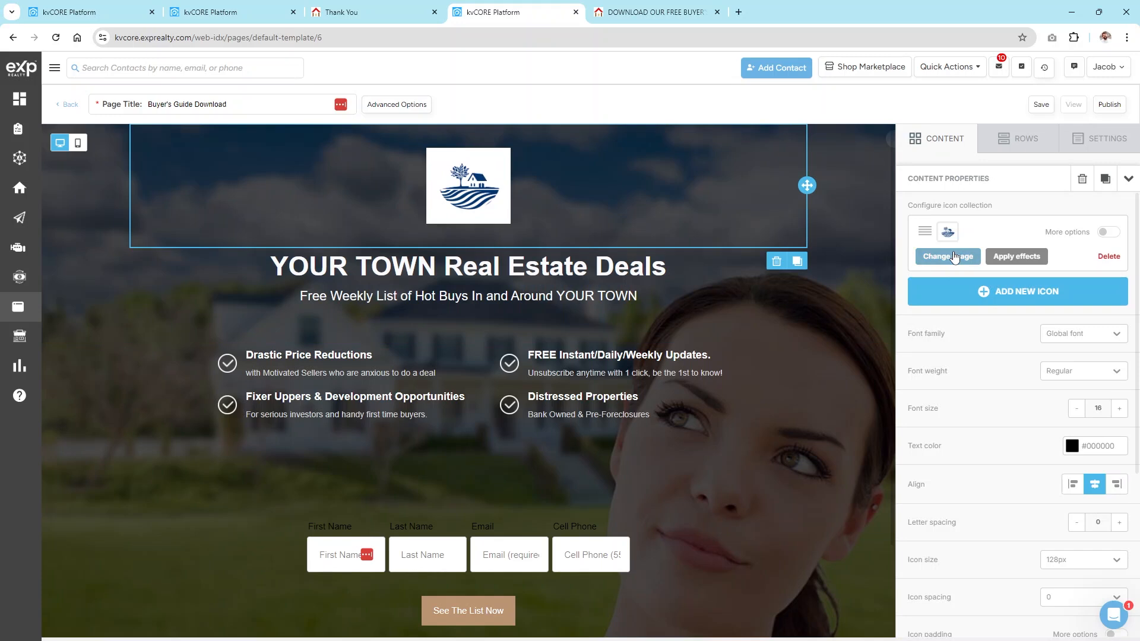
pyautogui.click(950, 258)
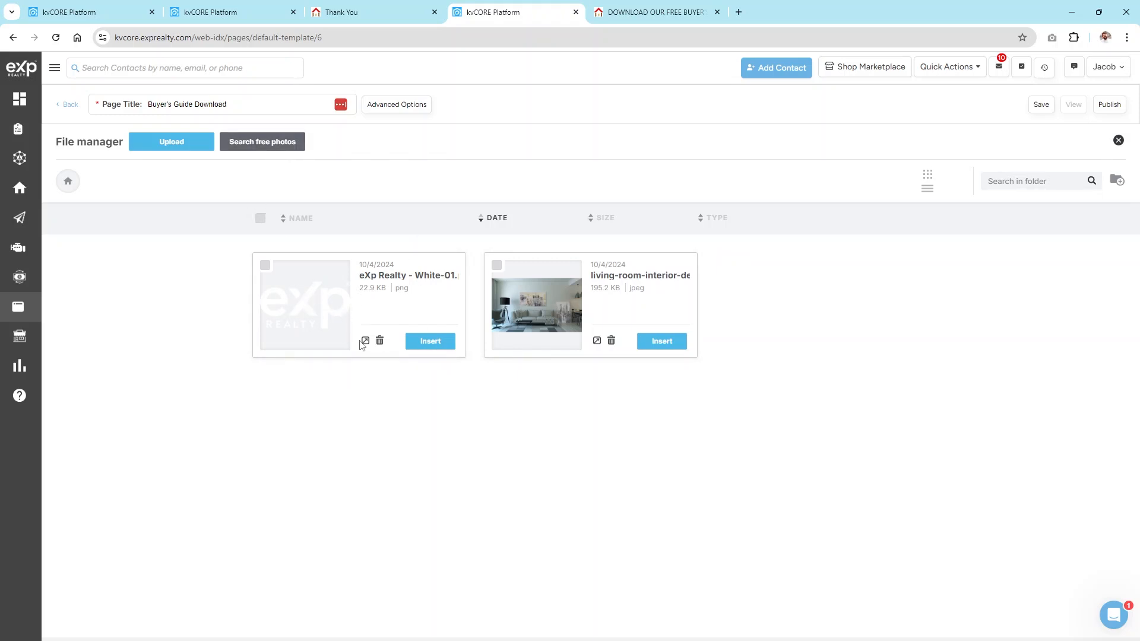
pyautogui.click(436, 346)
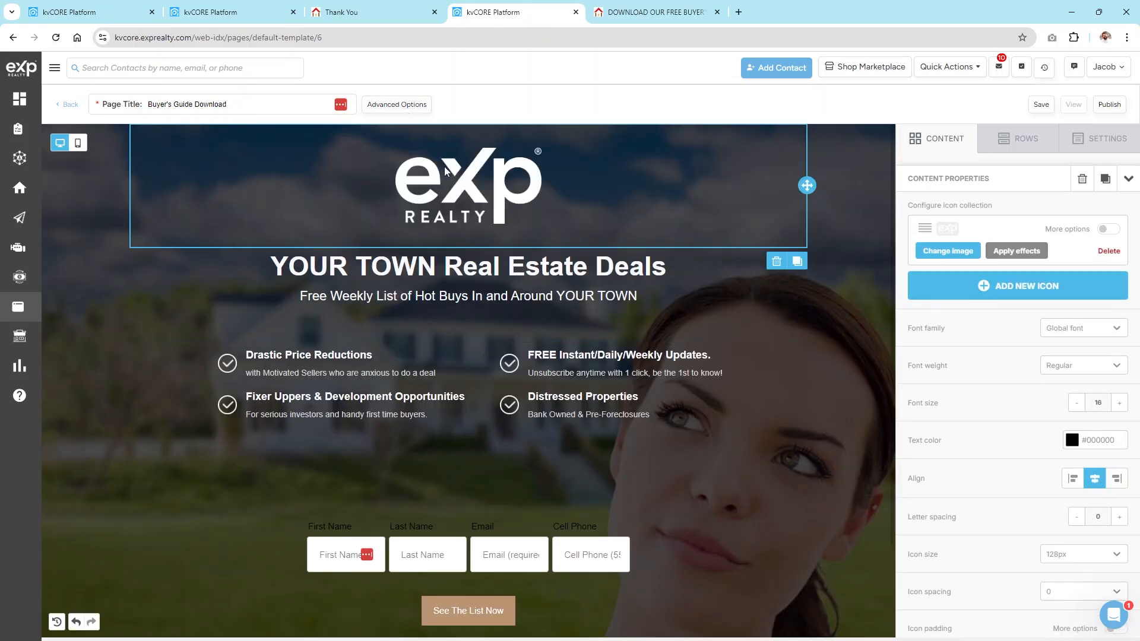
pyautogui.scroll(-4, 997, 391)
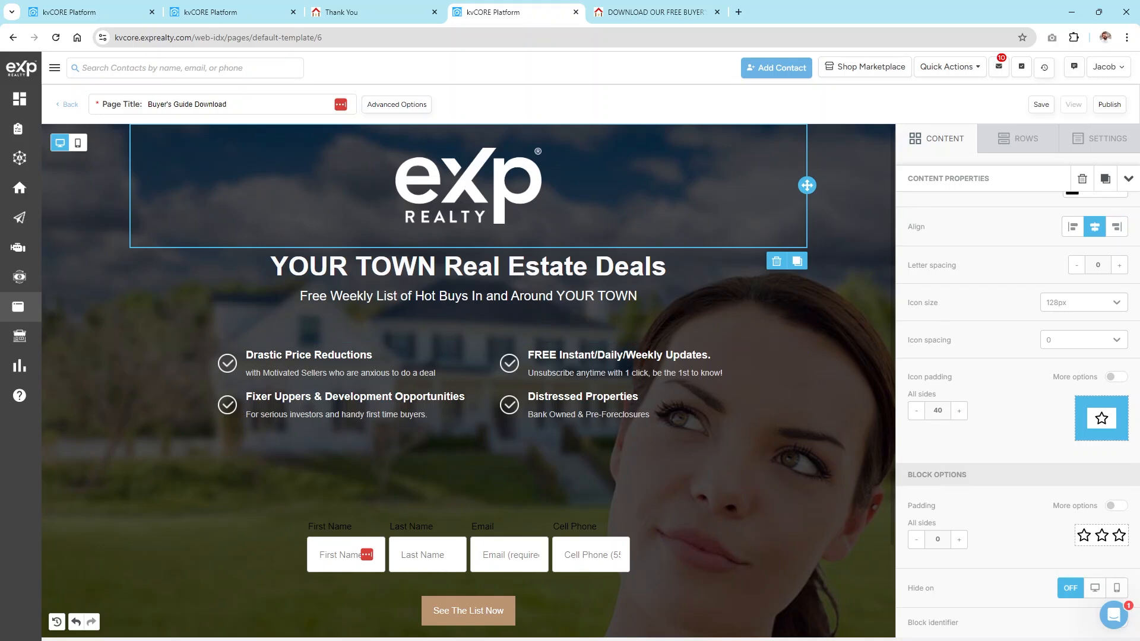
pyautogui.click(658, 8)
# Step: Replace the YOUR TOWN Real Estate Deals heading with 'DOWNLOAD OUR FREE BUYER'S GUIDE'
pyautogui.moveTo(853, 237); pyautogui.dragTo(294, 232)
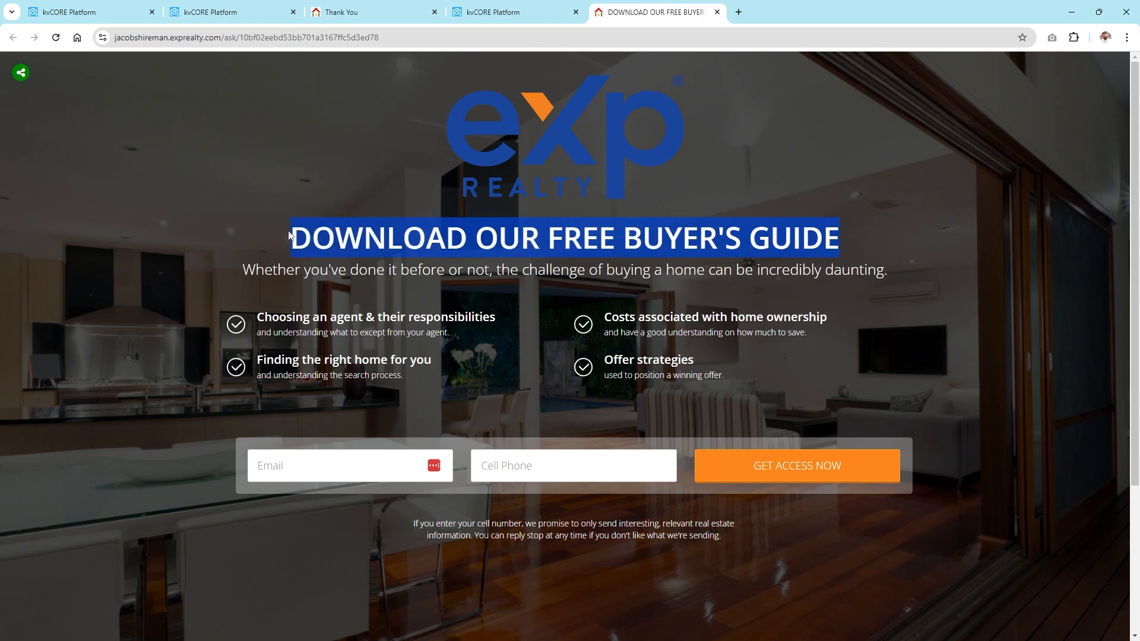
pyautogui.click(359, 11)
pyautogui.click(511, 12)
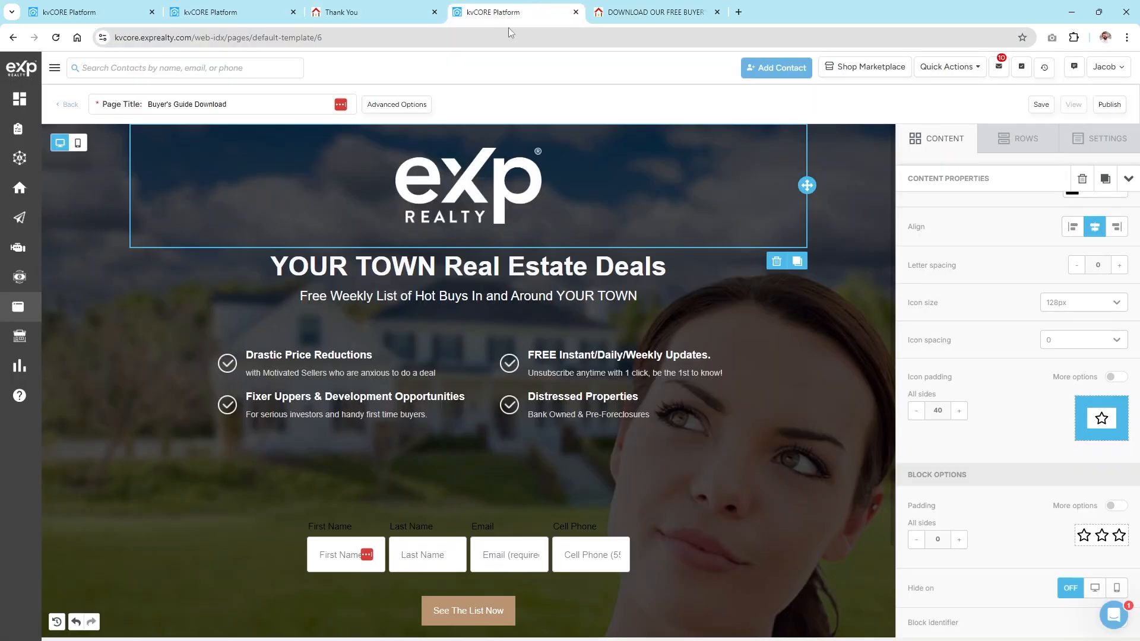
pyautogui.click(671, 266)
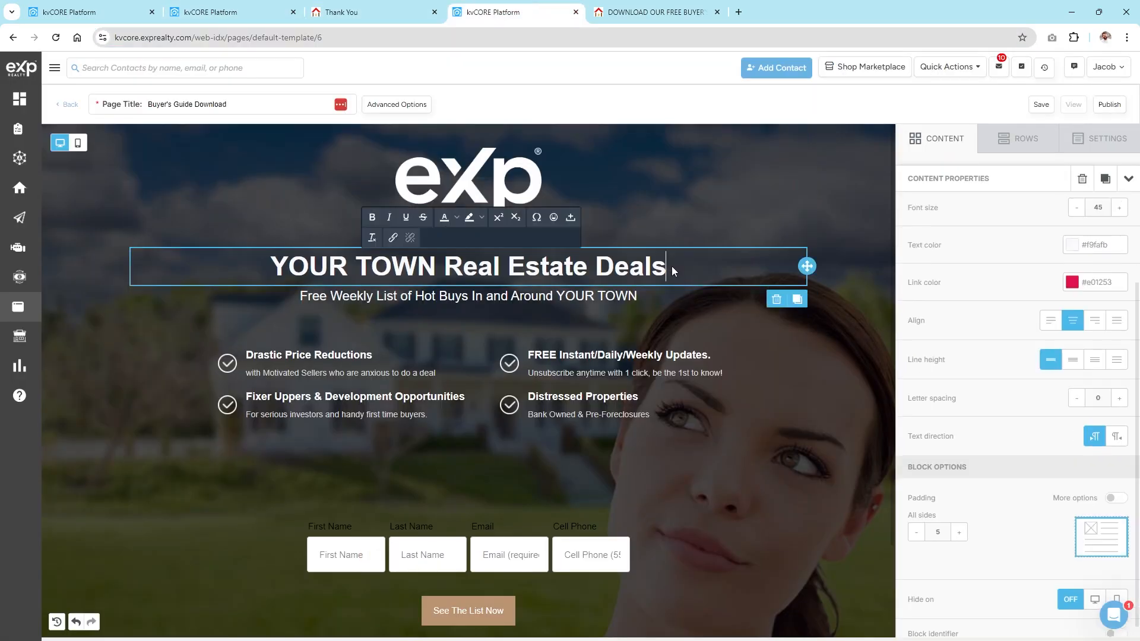
pyautogui.click(289, 265)
pyautogui.tripleClick(318, 257)
pyautogui.write("DOWNLOAD OUR FREE BUYER'S GUIDE")
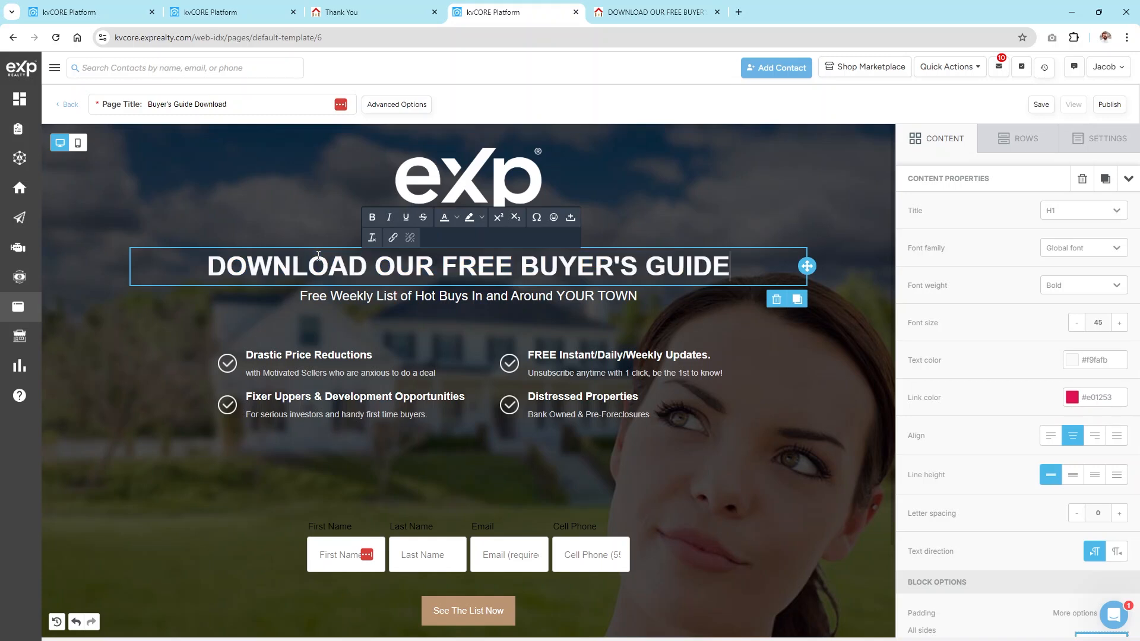
# Step: Replace the main subtitle with the subtitle sentence copied from the live page
pyautogui.click(639, 8)
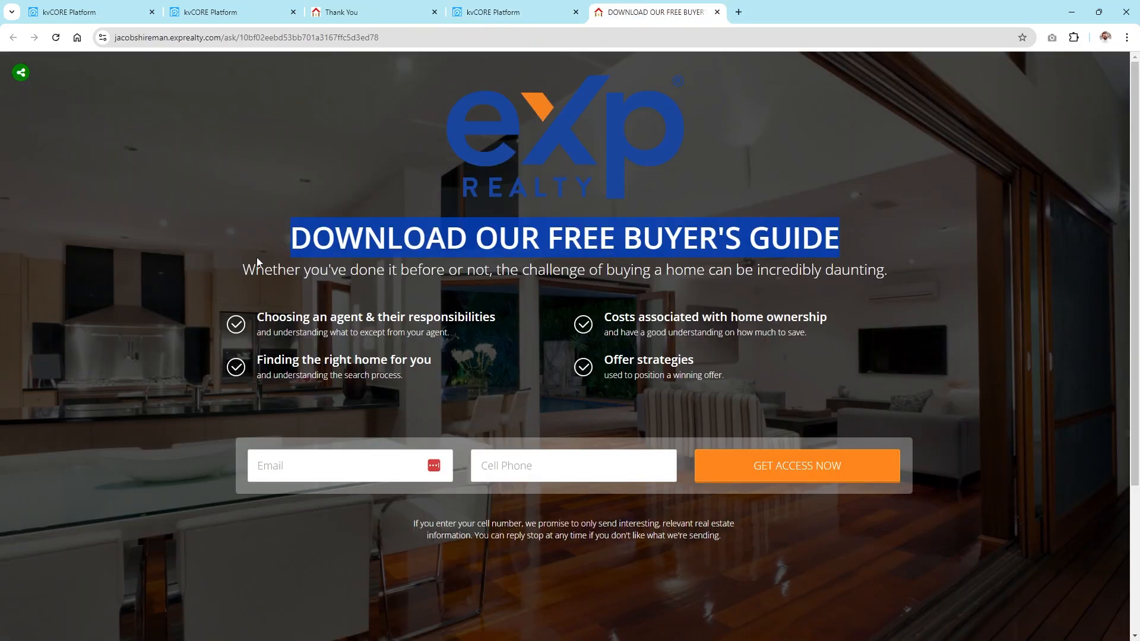
pyautogui.moveTo(247, 267); pyautogui.dragTo(890, 279)
pyautogui.hotkey('ctrl', 'c')
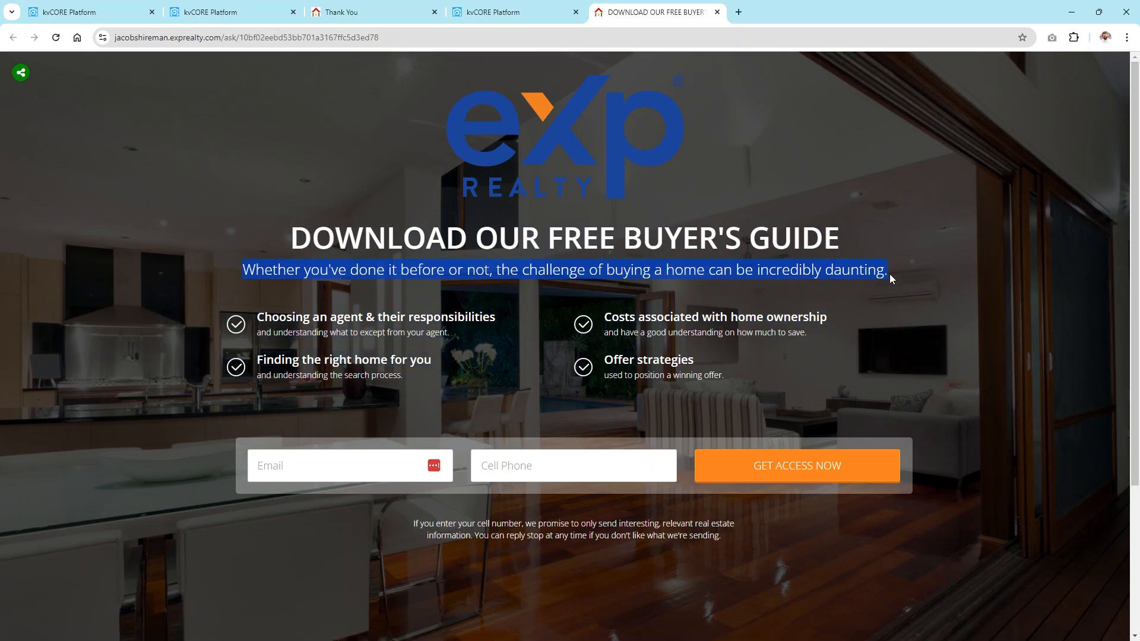
pyautogui.click(422, 8)
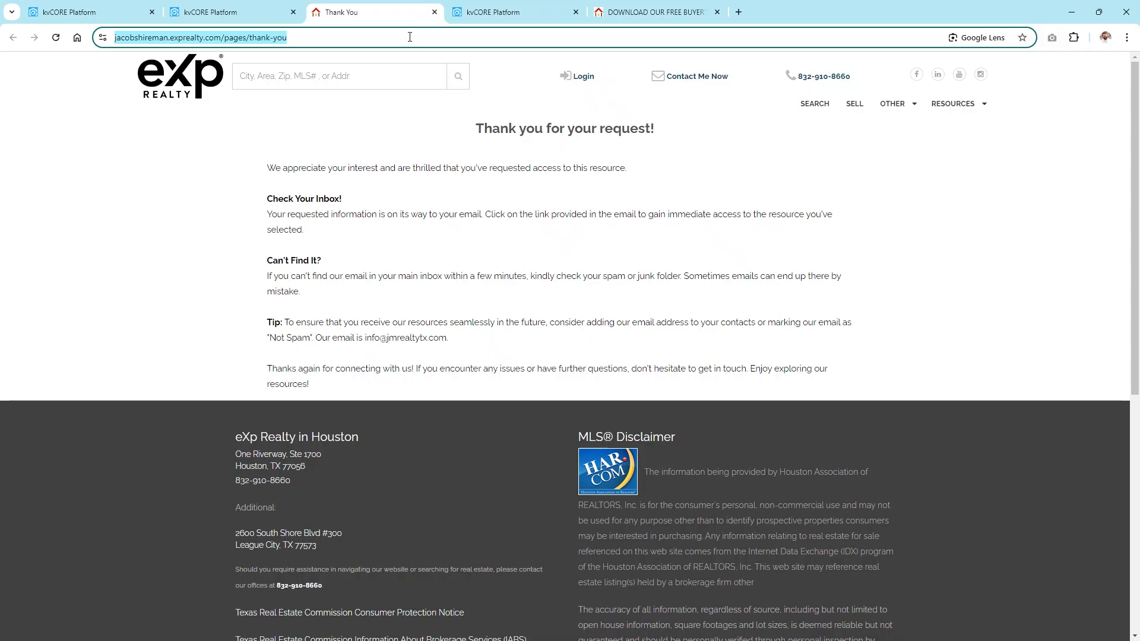
pyautogui.click(555, 9)
pyautogui.click(343, 298)
pyautogui.tripleClick(345, 296)
pyautogui.hotkey('ctrl', 'v')
# Step: Replace the Drastic Price Reductions heading with 'Choosing an agent & their responsibilities'
pyautogui.click(618, 9)
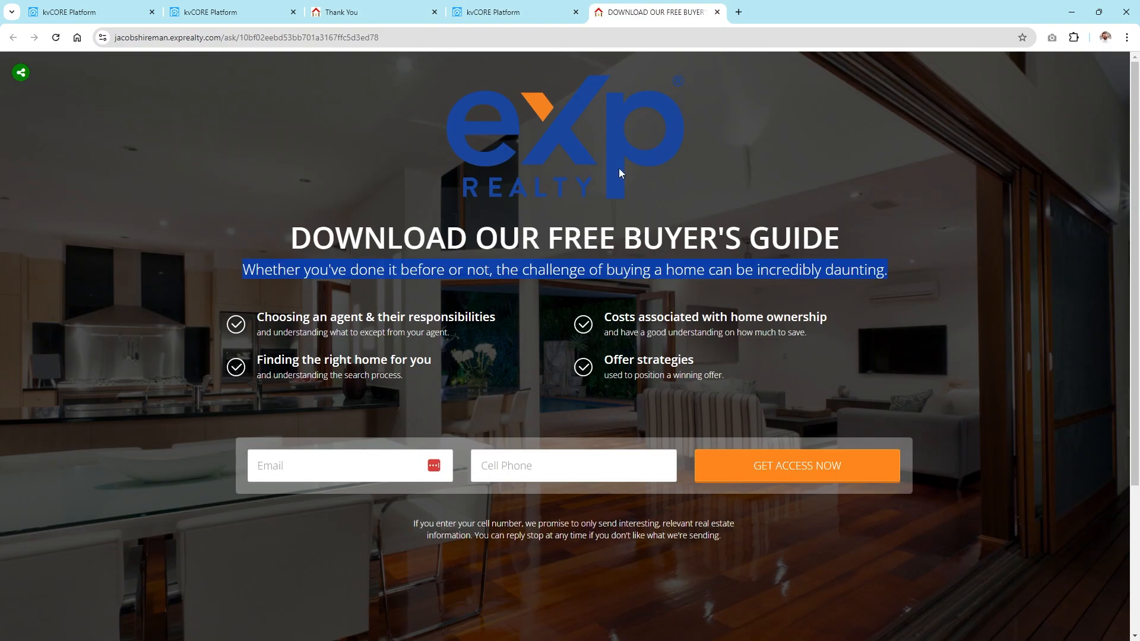
pyautogui.moveTo(504, 319); pyautogui.dragTo(252, 323)
pyautogui.hotkey('ctrl', 'c')
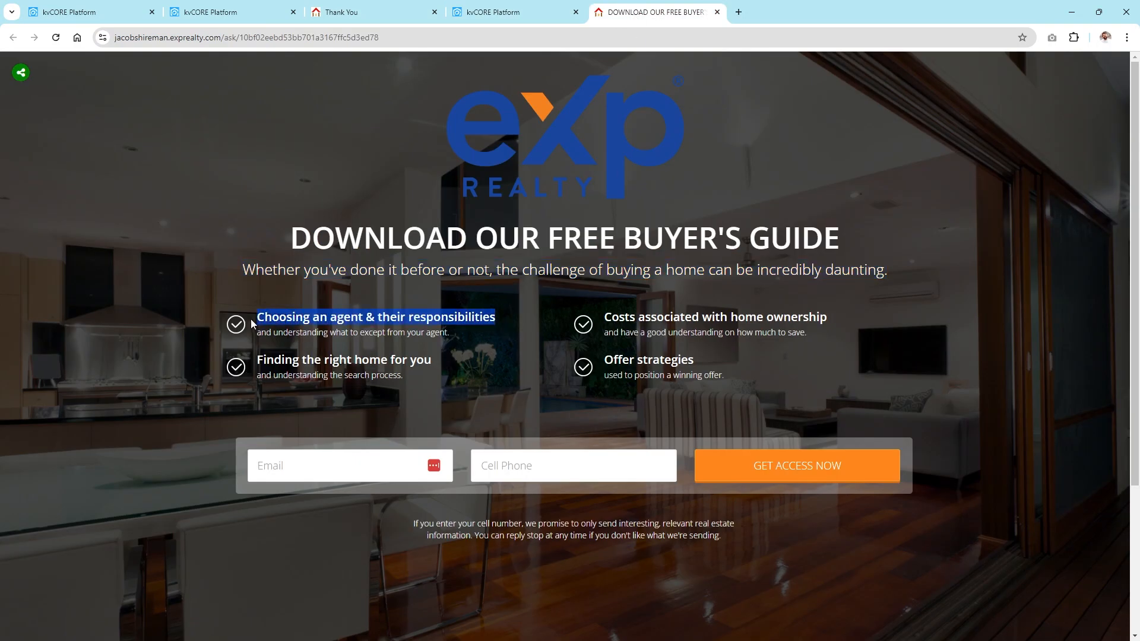
pyautogui.click(260, 10)
pyautogui.click(486, 8)
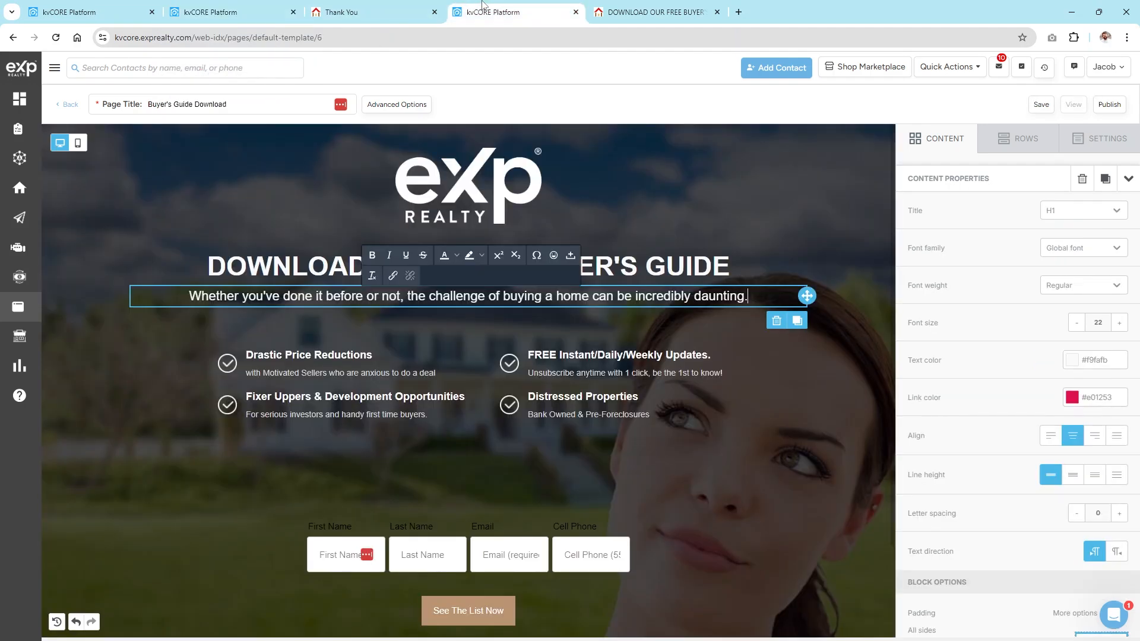
pyautogui.click(686, 9)
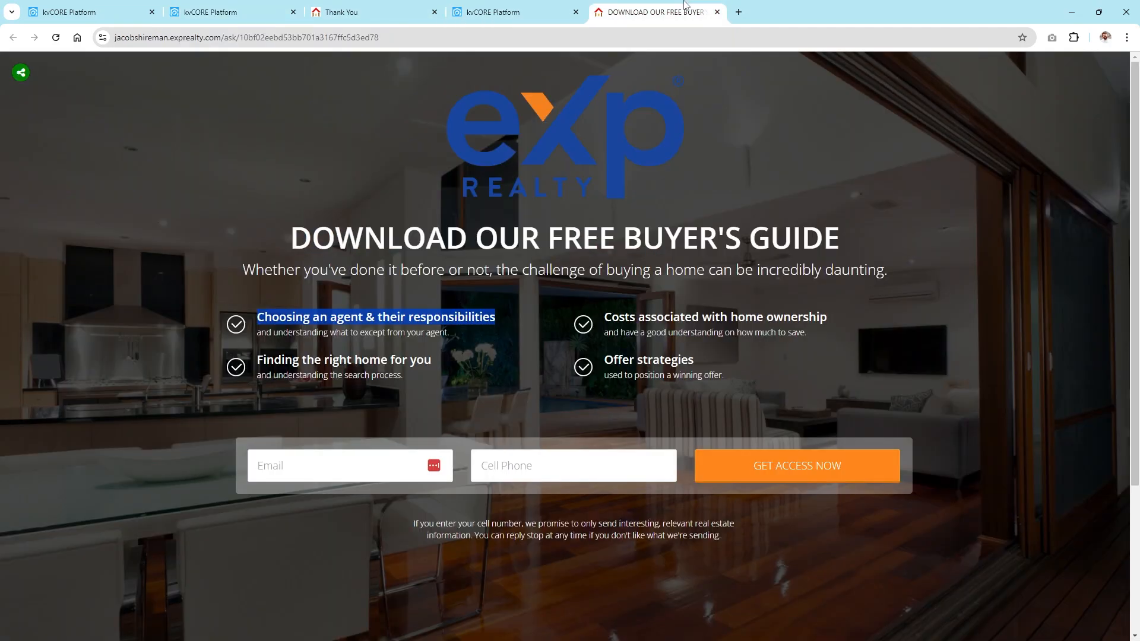
pyautogui.click(575, 6)
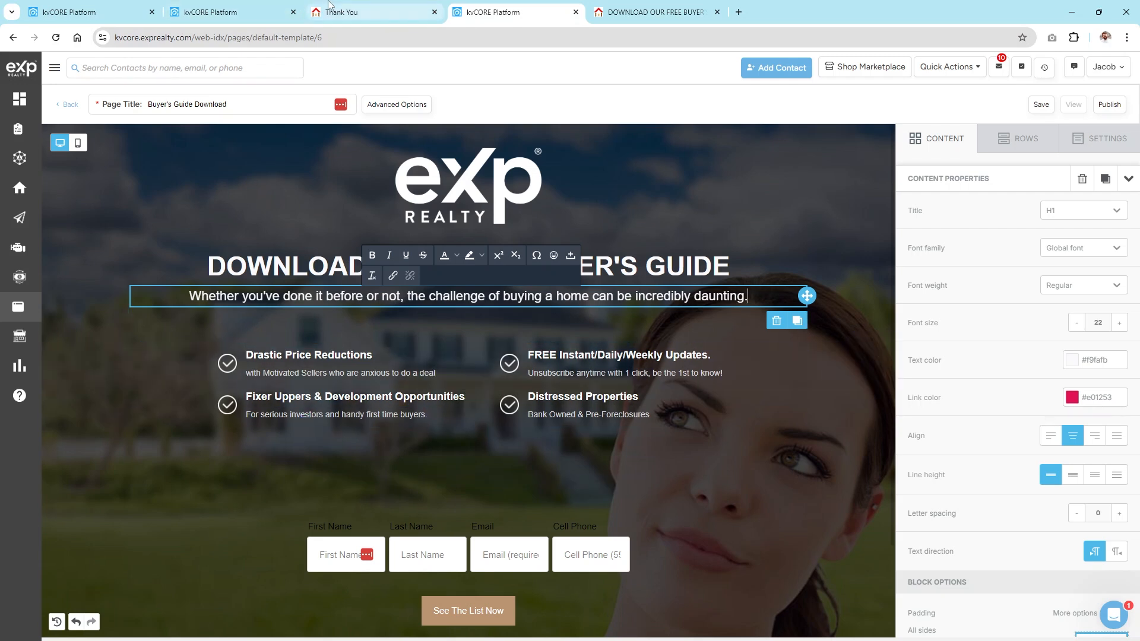
pyautogui.click(275, 8)
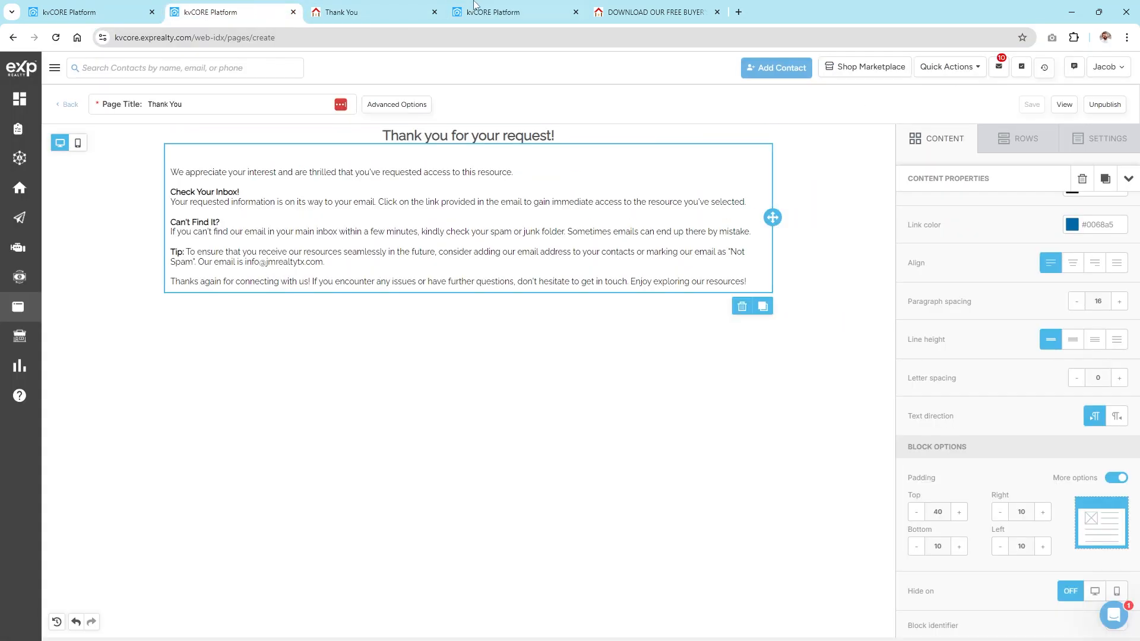
pyautogui.click(467, 7)
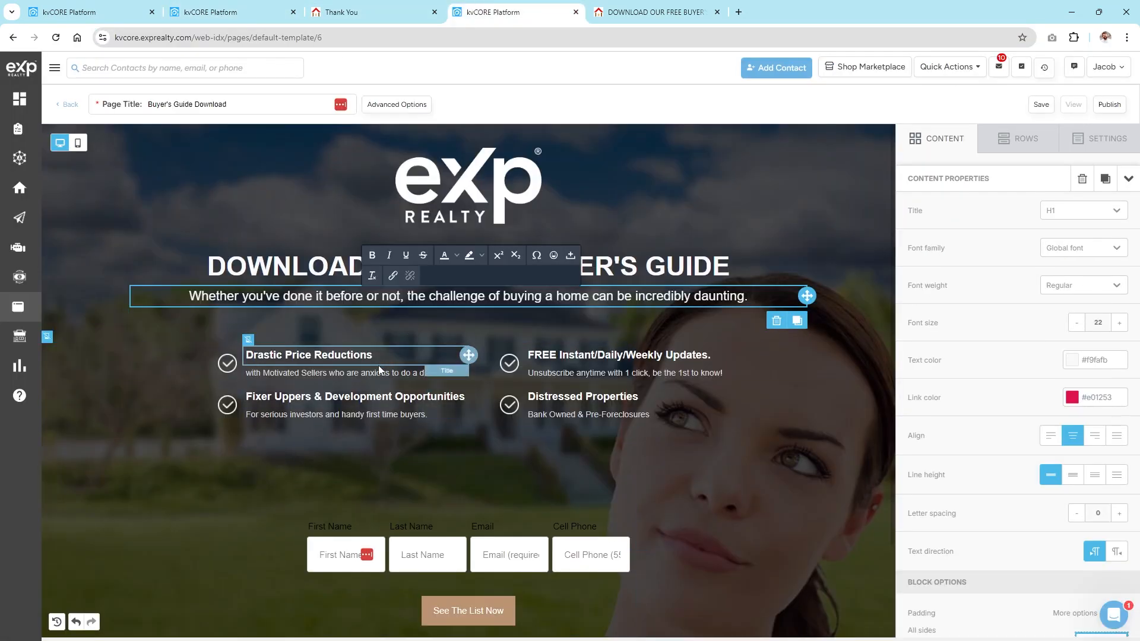
pyautogui.click(640, 12)
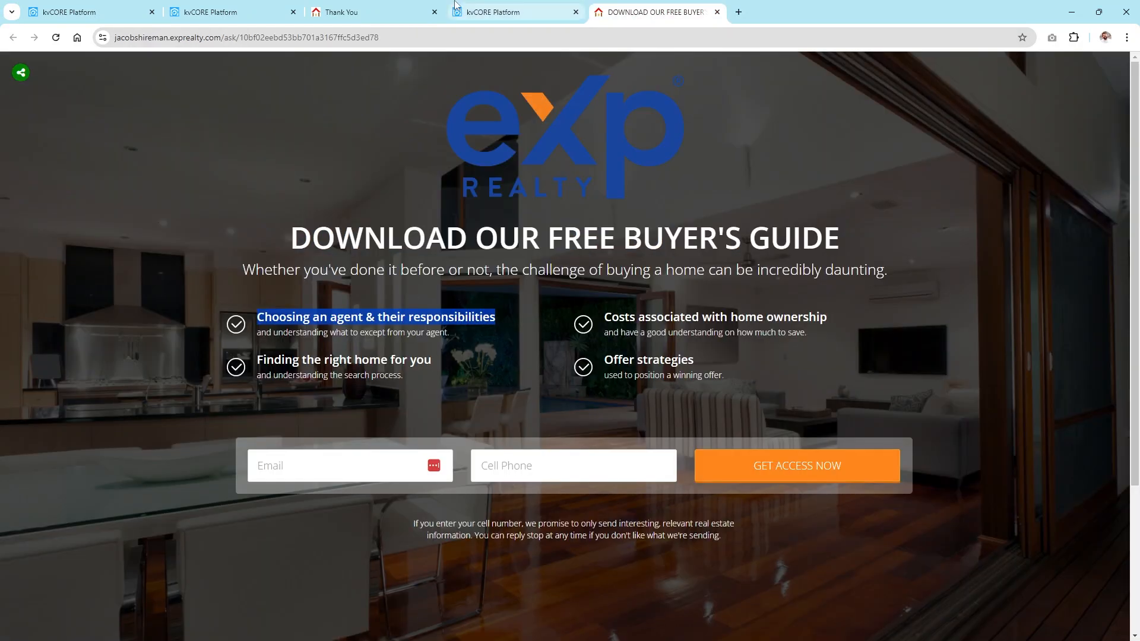
pyautogui.click(496, 9)
pyautogui.click(309, 355)
pyautogui.moveTo(372, 355); pyautogui.dragTo(350, 355)
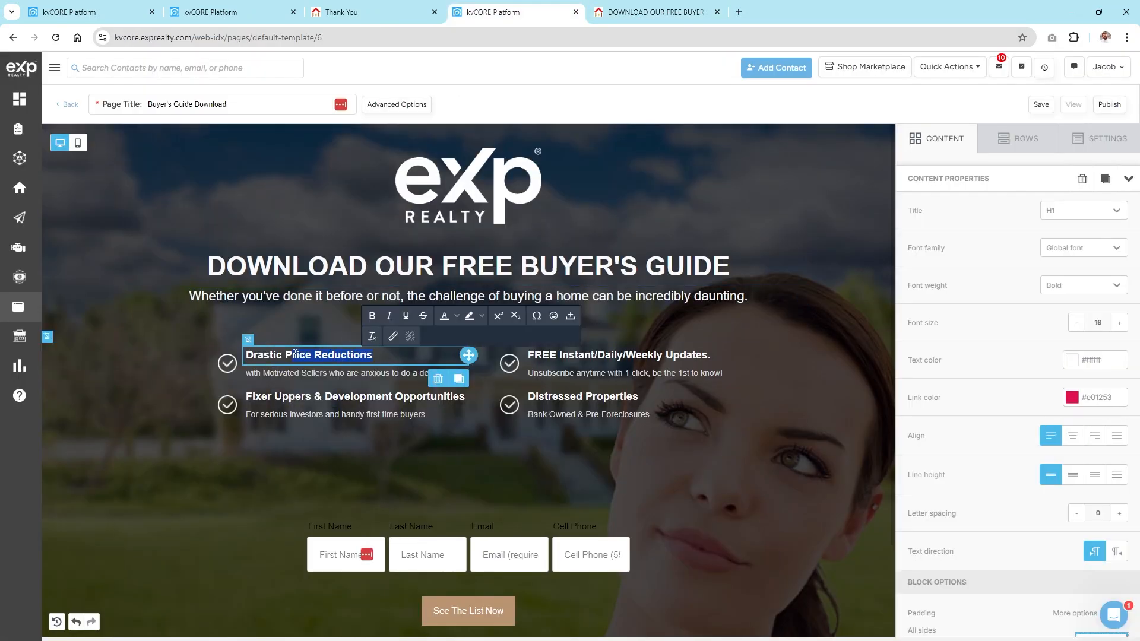
pyautogui.hotkey('ctrl', 'v')
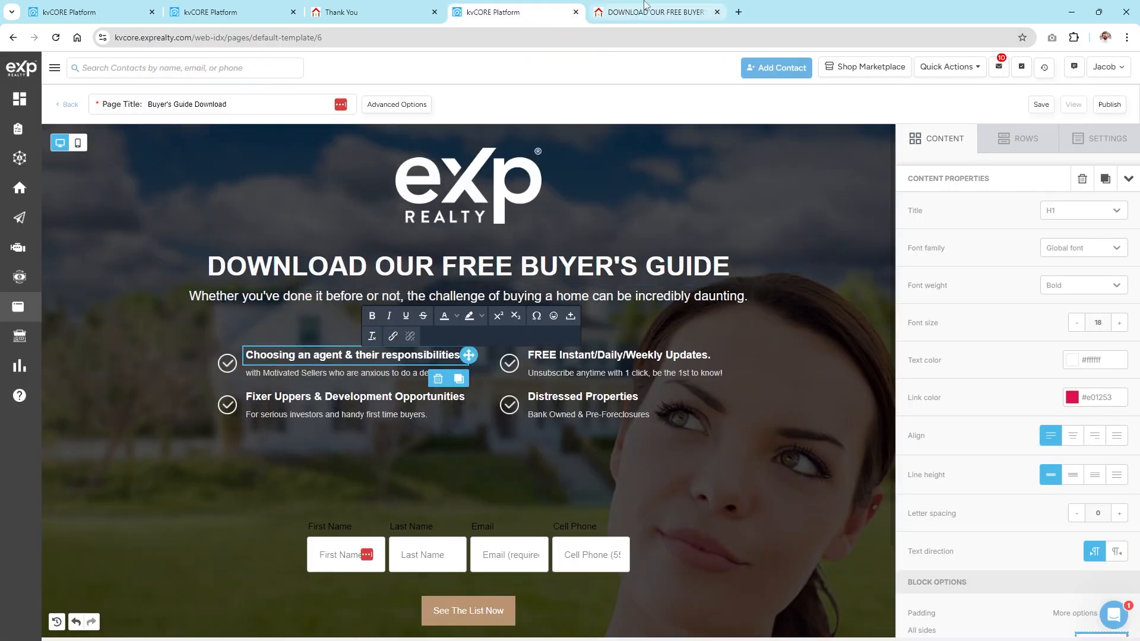
# Step: Replace the first tip's description with the matching line from the live page
pyautogui.click(640, 12)
pyautogui.moveTo(457, 338); pyautogui.dragTo(265, 336)
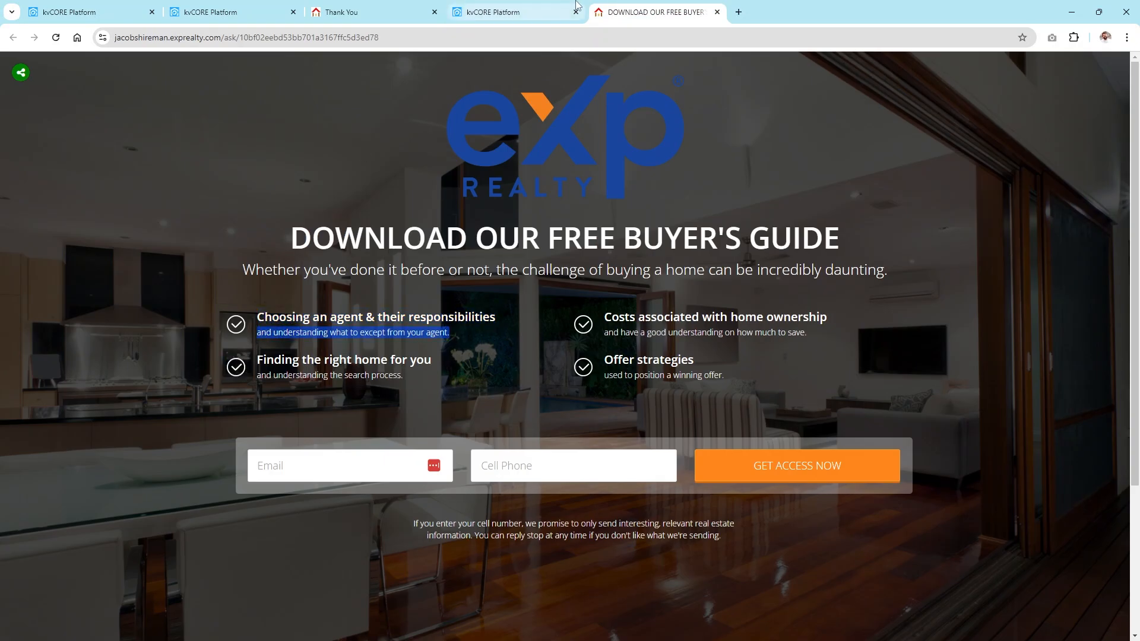
pyautogui.click(535, 12)
pyautogui.click(378, 374)
pyautogui.hotkey('ctrl', 'a')
pyautogui.write('and understanding what to except from your agent.')
# Step: Replace the Fixer Uppers & Development Opportunities heading with 'Finding the right home for you'
pyautogui.click(636, 5)
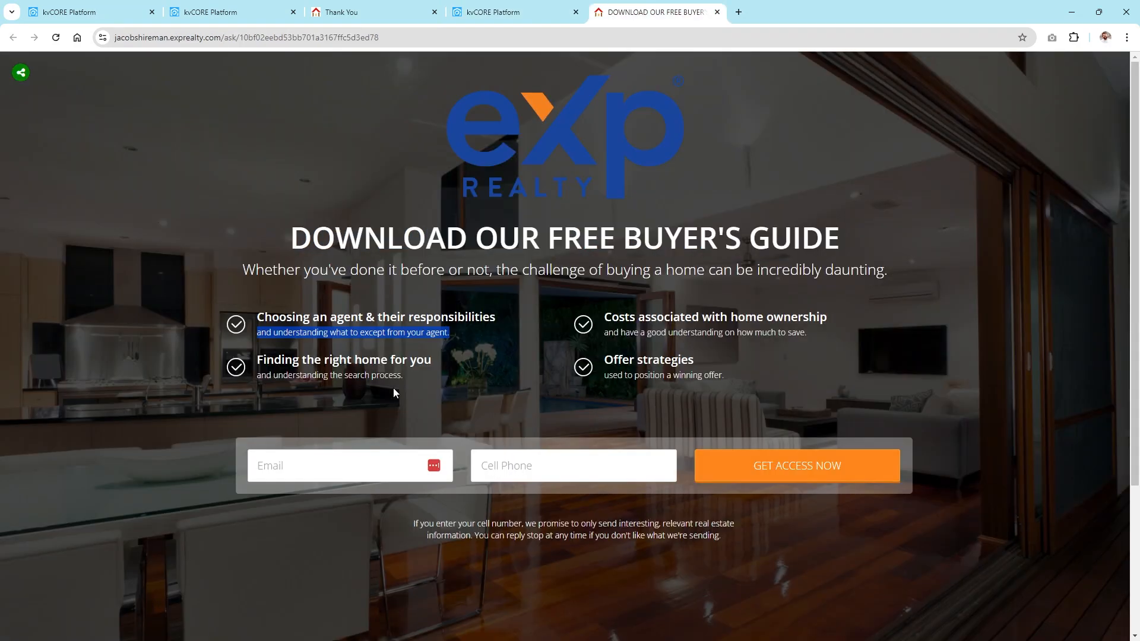
pyautogui.moveTo(432, 364); pyautogui.dragTo(262, 361)
pyautogui.hotkey('ctrl', 'c')
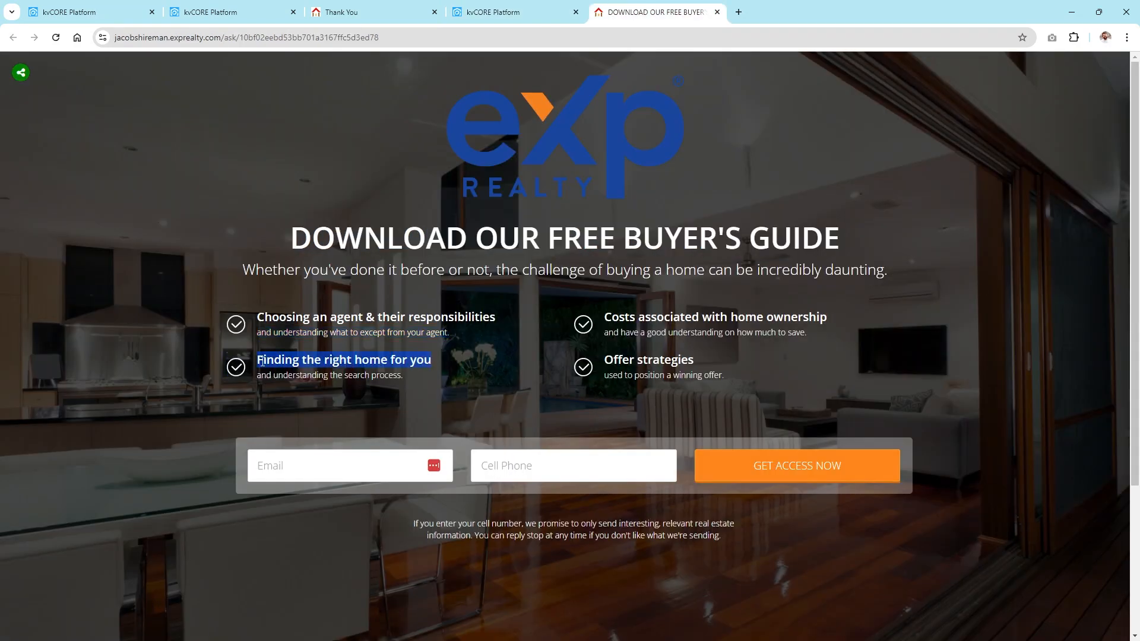
pyautogui.click(364, 9)
pyautogui.click(529, 12)
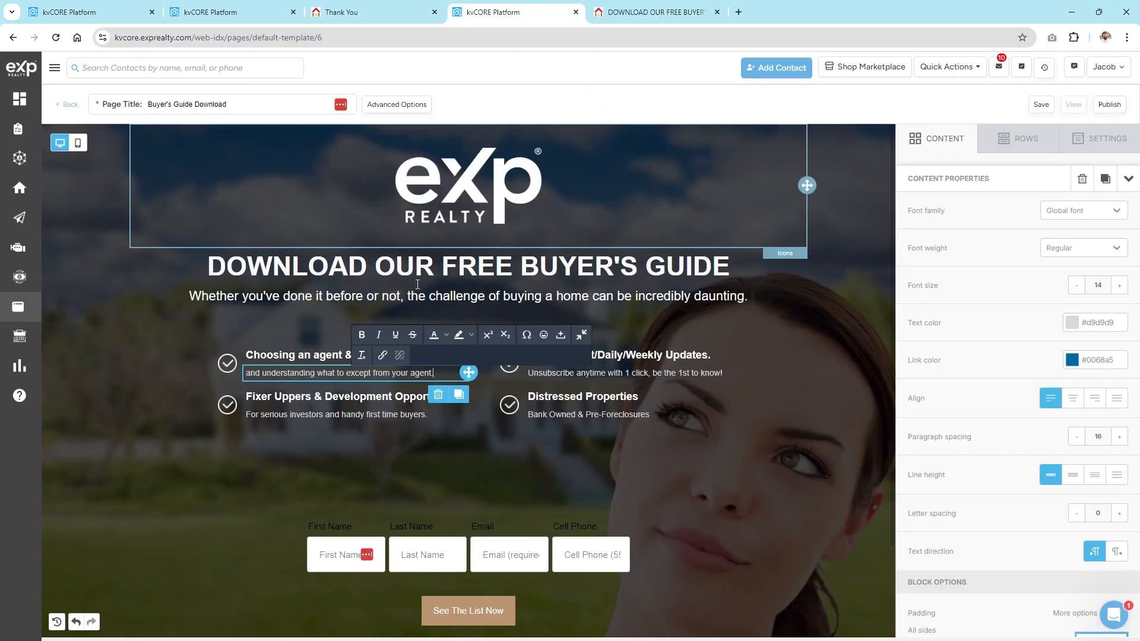
pyautogui.tripleClick(361, 398)
pyautogui.hotkey('ctrl', 'v')
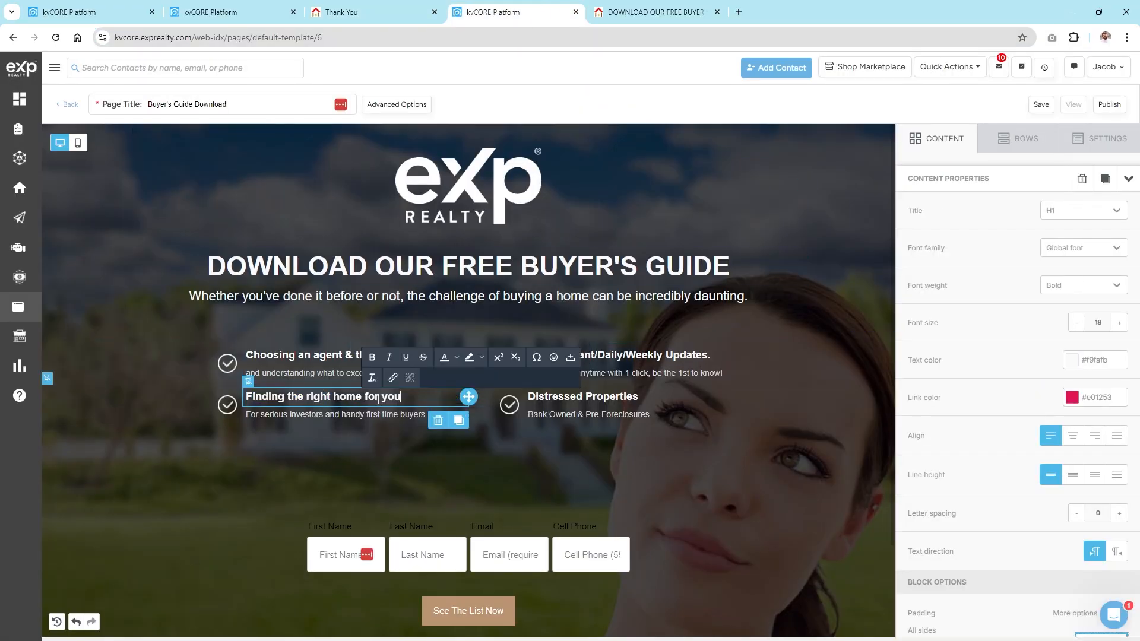
# Step: Replace the For serious investors subtitle with the line ending 'understanding the search process.'
pyautogui.click(653, 12)
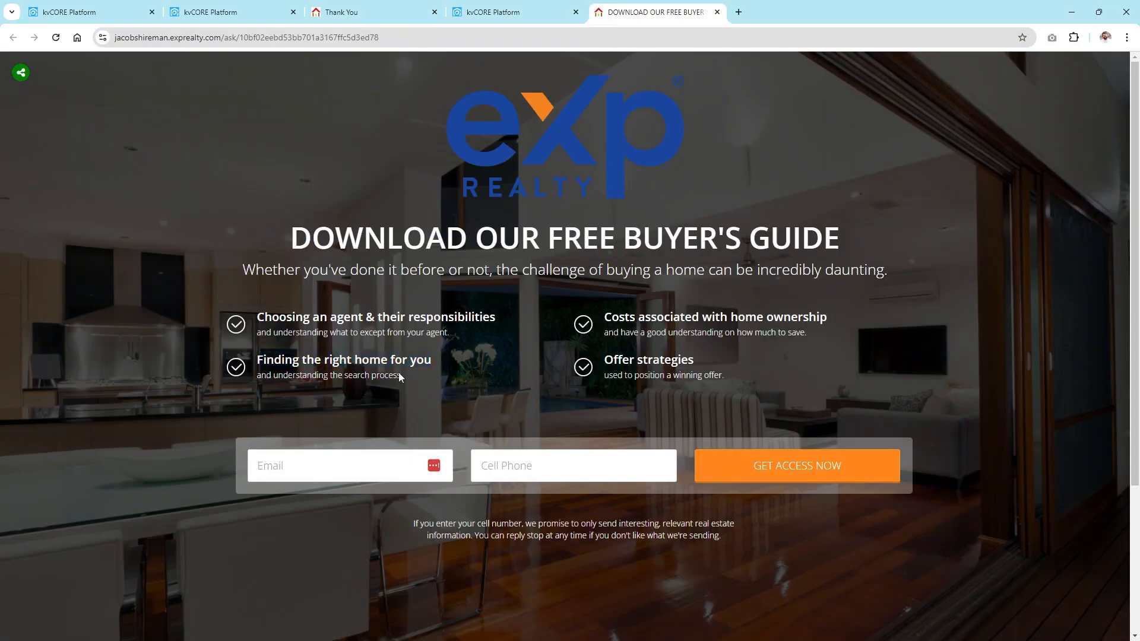
pyautogui.moveTo(399, 377); pyautogui.dragTo(252, 386)
pyautogui.hotkey('ctrl', 'c')
pyautogui.click(539, 8)
pyautogui.click(441, 417)
pyautogui.tripleClick(439, 417)
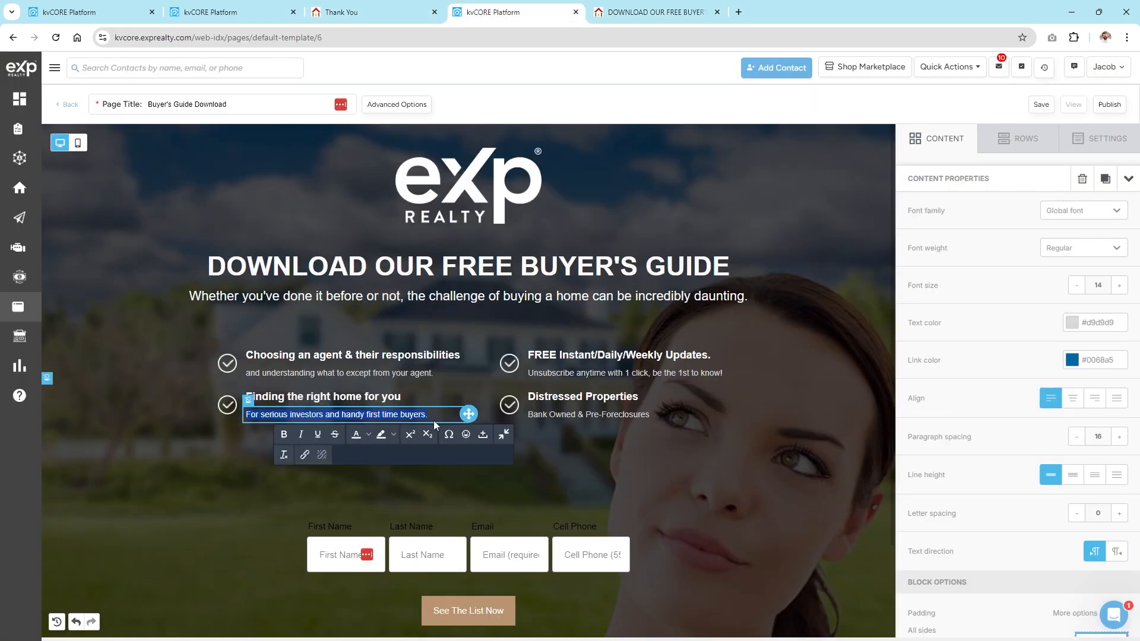
pyautogui.hotkey('ctrl', 'v')
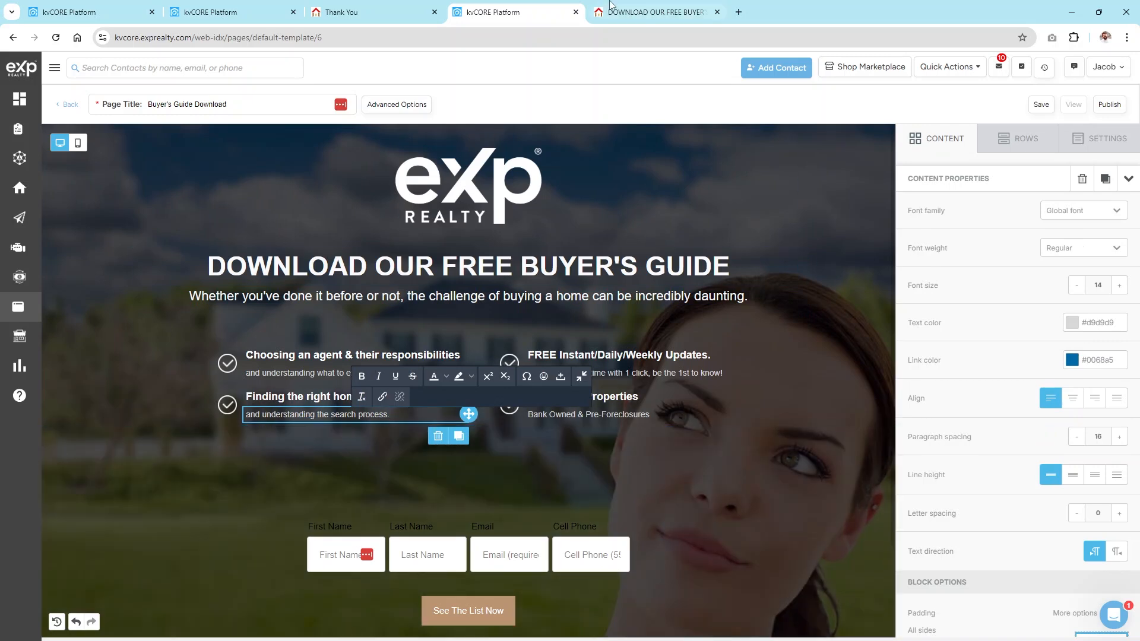
pyautogui.rightClick(323, 418)
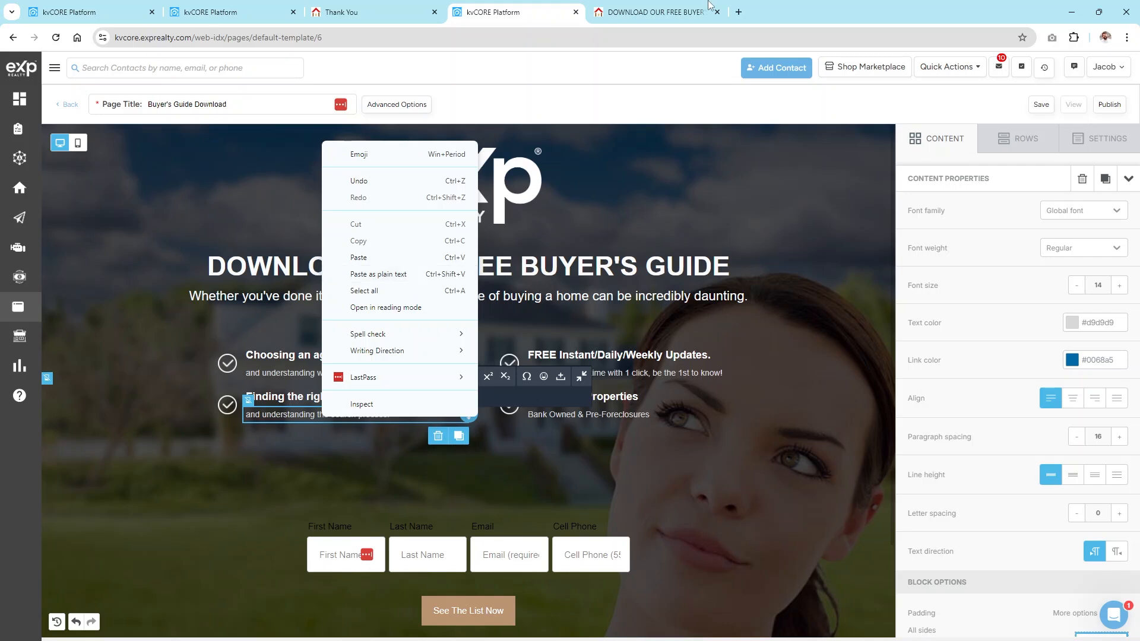
# Step: Replace the FREE Instant/Daily/Weekly Updates. heading with 'Costs associated with home ownership'
pyautogui.click(653, 12)
pyautogui.click(492, 12)
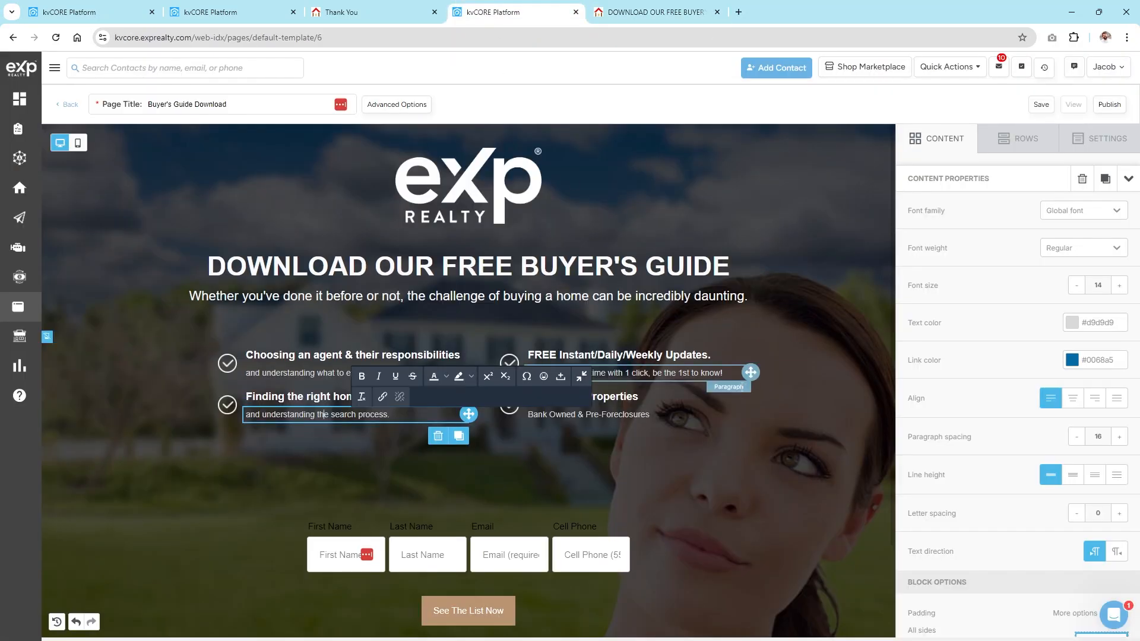
pyautogui.click(745, 355)
pyautogui.click(693, 7)
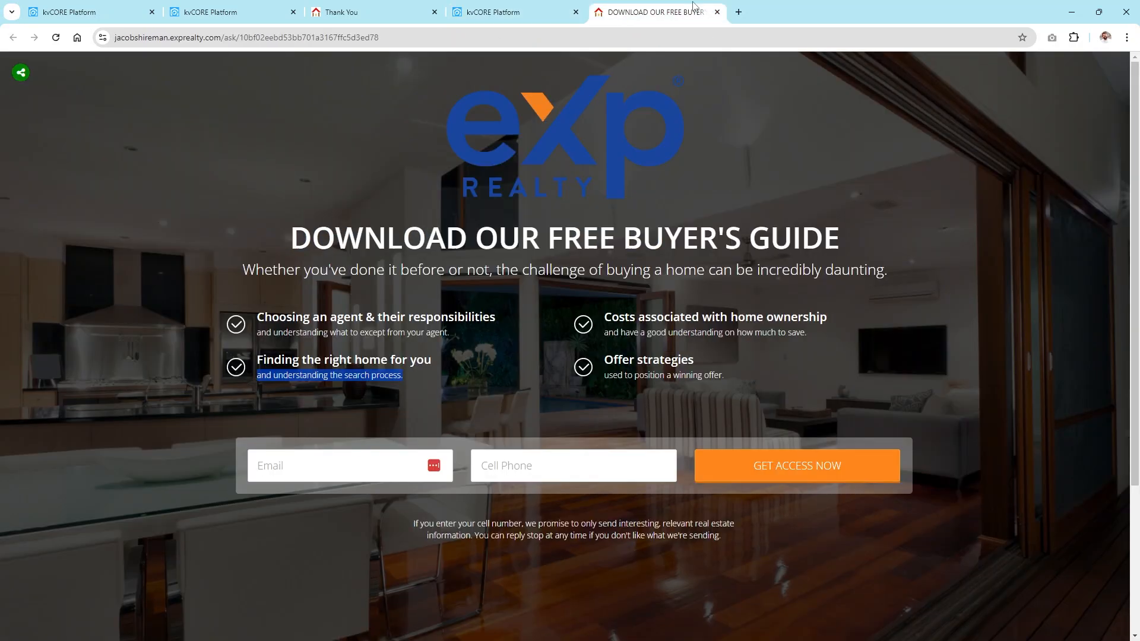
pyautogui.moveTo(830, 317); pyautogui.dragTo(605, 324)
pyautogui.hotkey('ctrl', 'c')
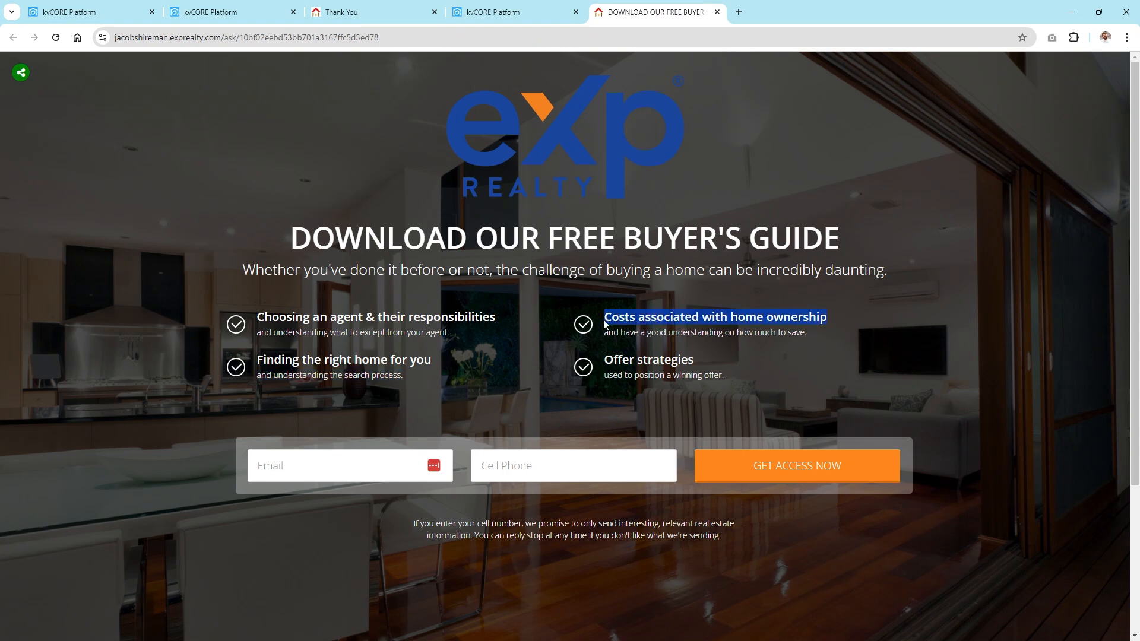
pyautogui.click(536, 7)
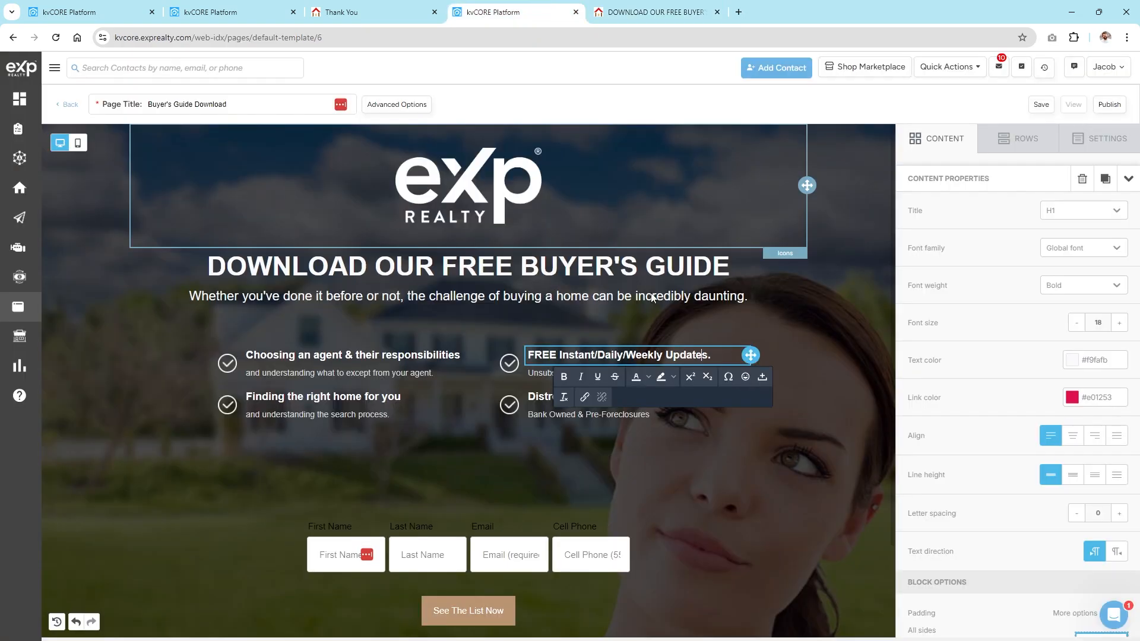
pyautogui.tripleClick(635, 354)
pyautogui.hotkey('ctrl', 'v')
# Step: Replace the Unsubscribe anytime subtitle with the live page's line about how much to save
pyautogui.click(690, 6)
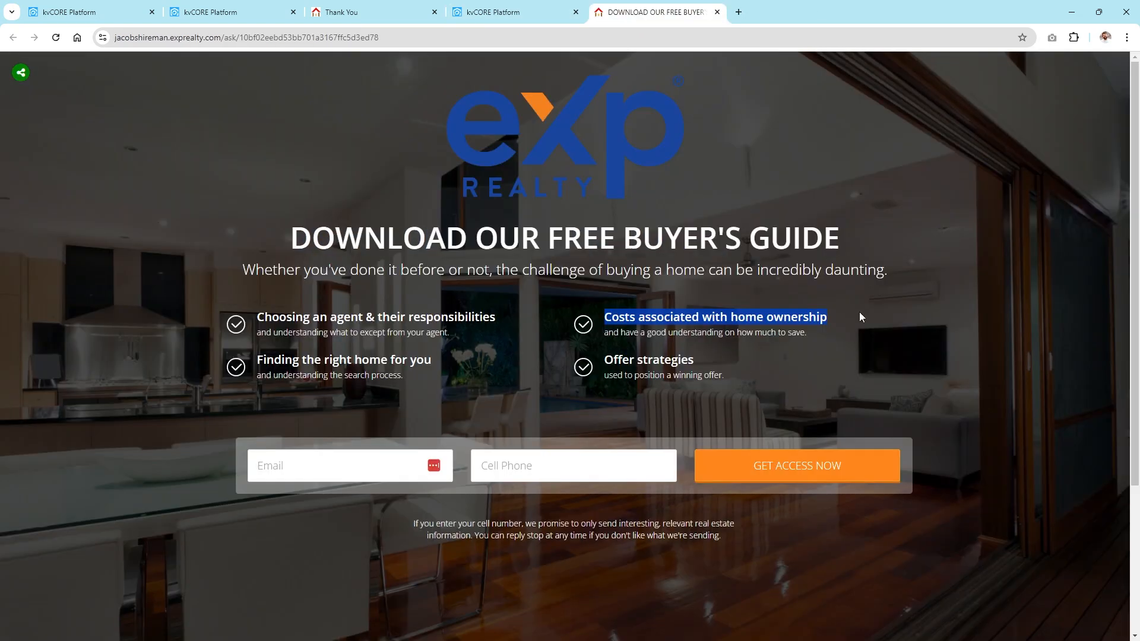
pyautogui.moveTo(823, 336); pyautogui.dragTo(601, 339)
pyautogui.hotkey('ctrl', 'c')
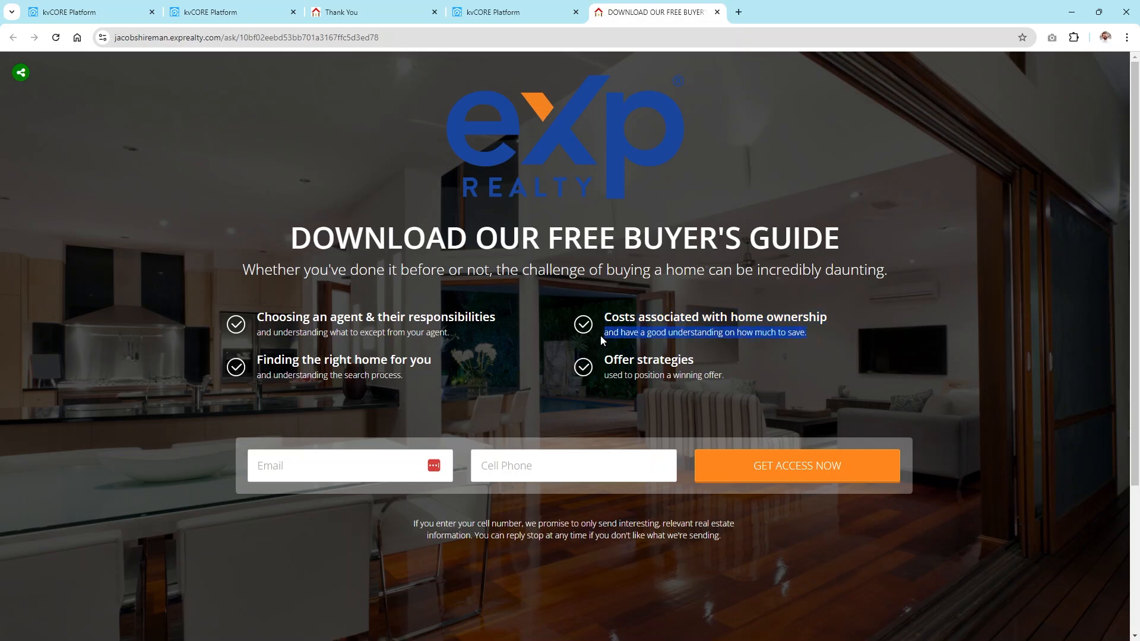
pyautogui.click(579, 6)
pyautogui.click(615, 374)
pyautogui.tripleClick(615, 374)
pyautogui.hotkey('ctrl', 'v')
# Step: Replace the Distressed Properties heading with 'Offer strategies'
pyautogui.click(624, 6)
pyautogui.moveTo(695, 363); pyautogui.dragTo(609, 363)
pyautogui.hotkey('ctrl', 'c')
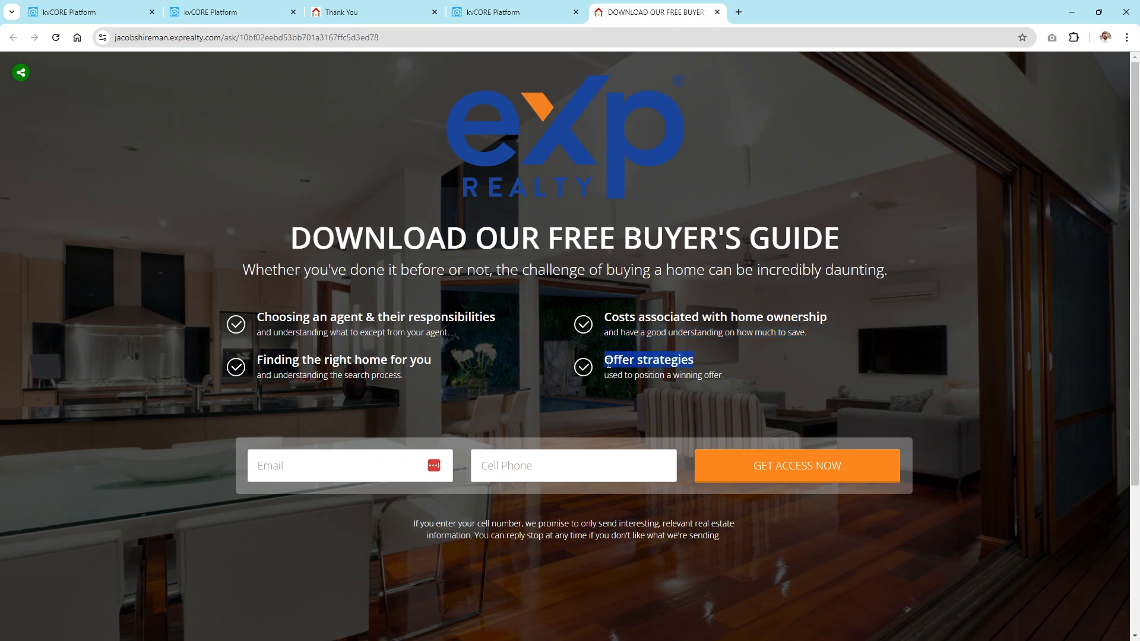
pyautogui.click(493, 11)
pyautogui.click(637, 394)
pyautogui.hotkey('ctrl', 'a')
pyautogui.hotkey('ctrl', 'v')
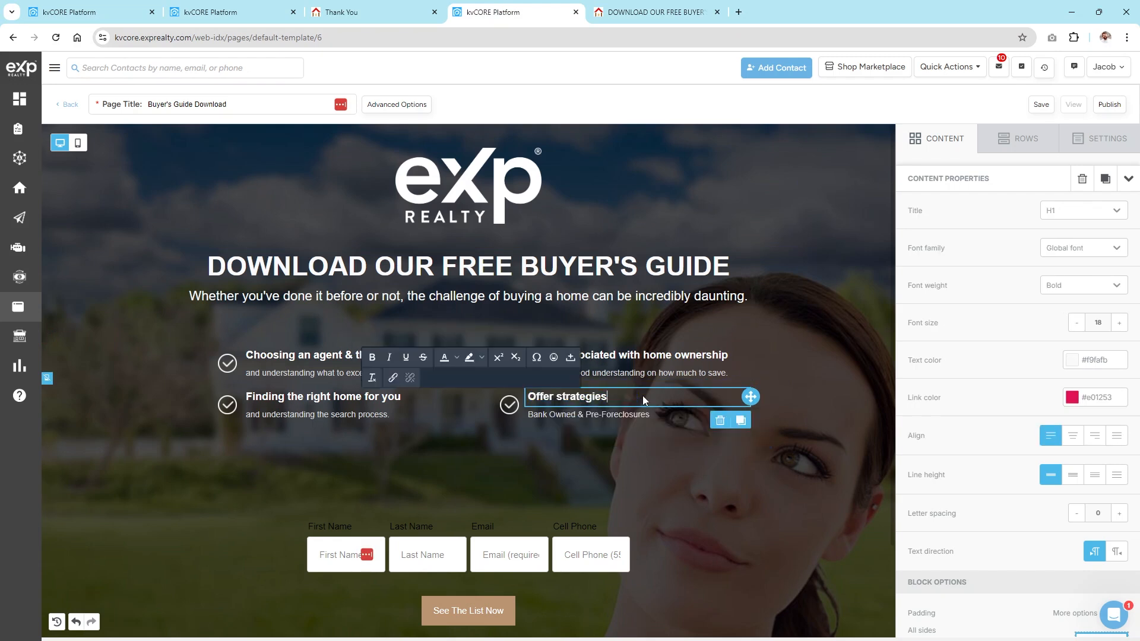
# Step: Replace the Bank Owned & Pre-Foreclosures subtitle with the line about positioning a winning offer
pyautogui.click(655, 7)
pyautogui.click(662, 372)
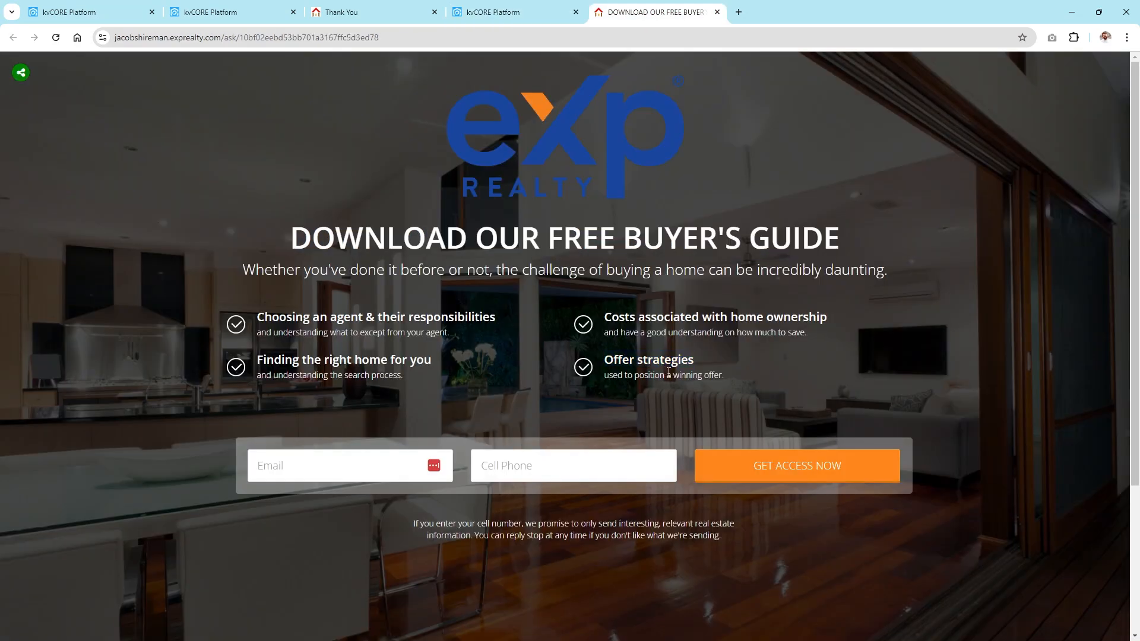
pyautogui.moveTo(690, 375); pyautogui.dragTo(605, 383)
pyautogui.hotkey('ctrl', 'c')
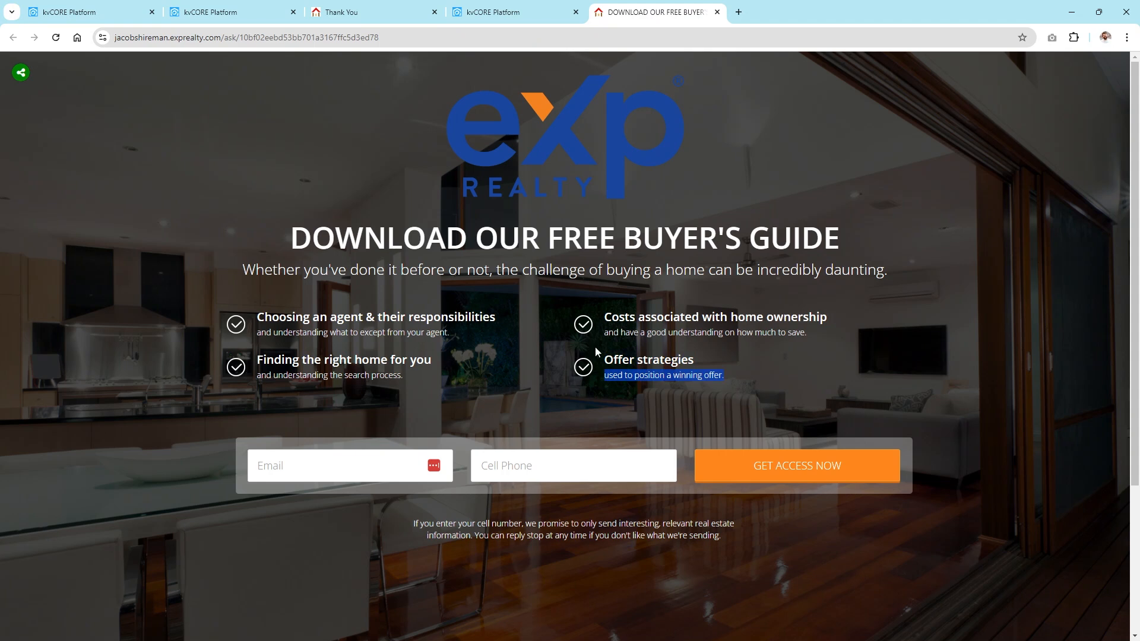
pyautogui.click(505, 12)
pyautogui.click(586, 415)
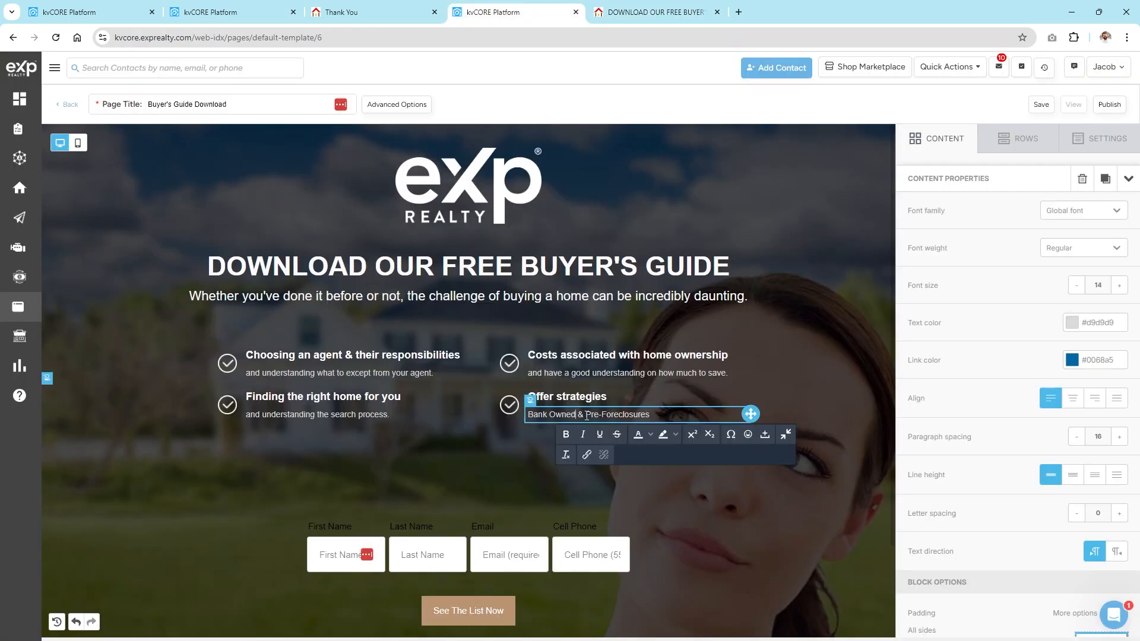
pyautogui.hotkey('ctrl', 'a')
pyautogui.hotkey('ctrl', 'v')
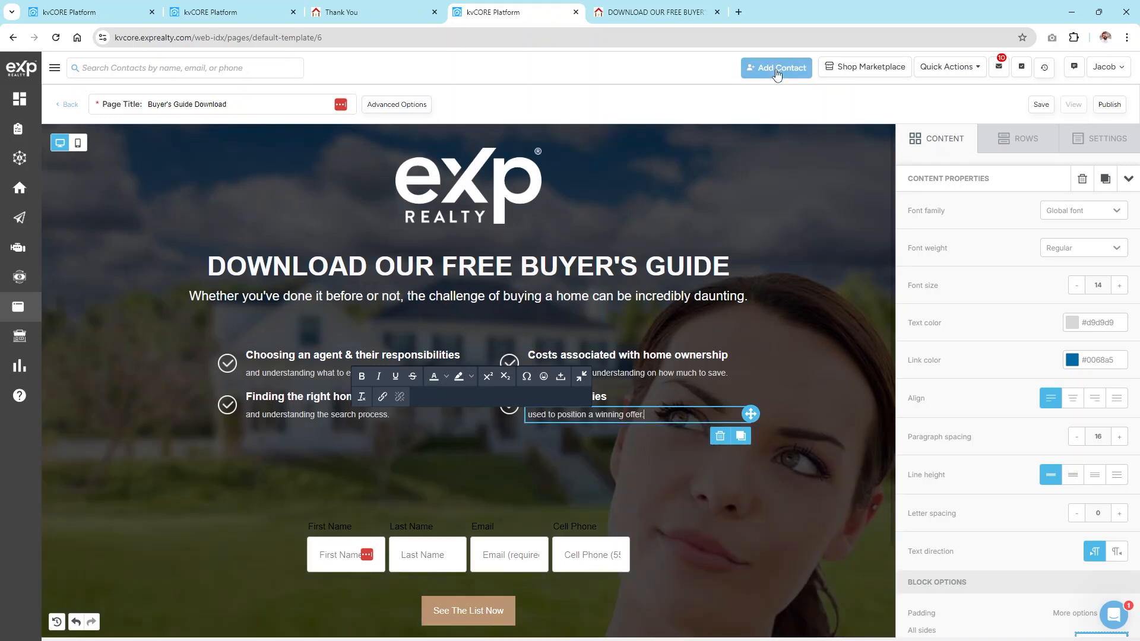
pyautogui.click(793, 180)
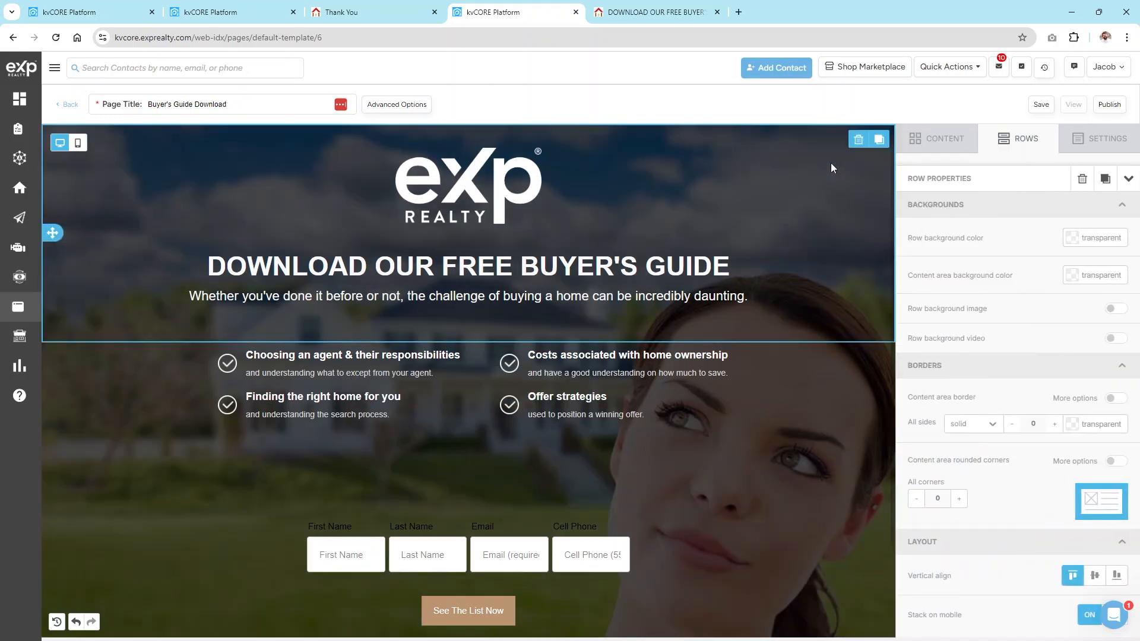
# Step: Enter 'Download Our FREE Buyer's Guide' as the Title under Page Details in page settings
pyautogui.click(1095, 141)
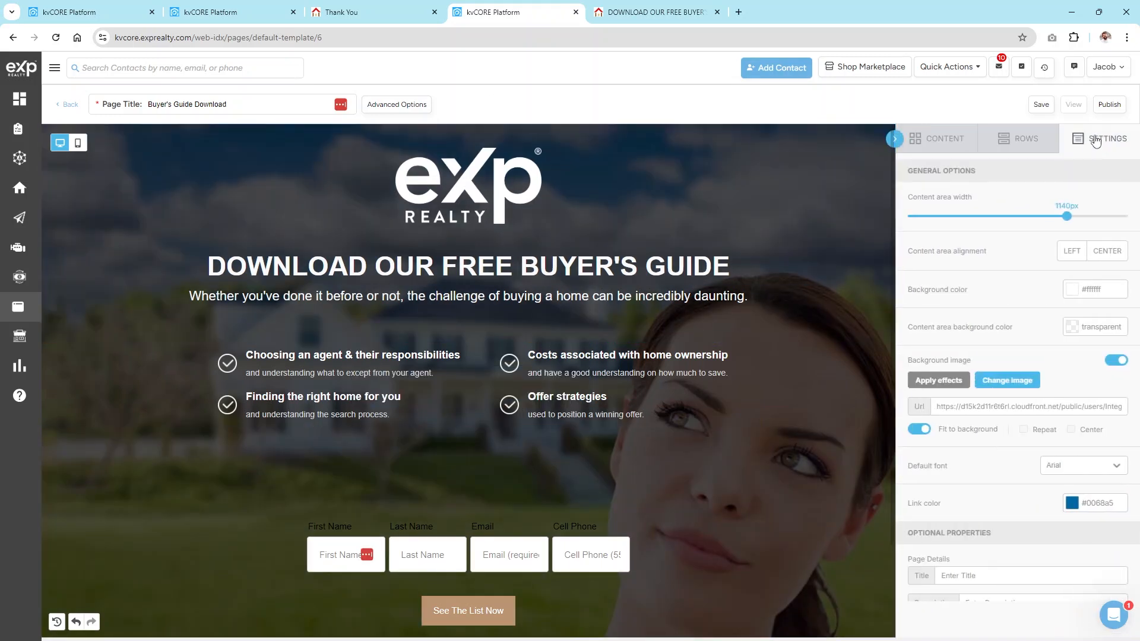
pyautogui.click(829, 135)
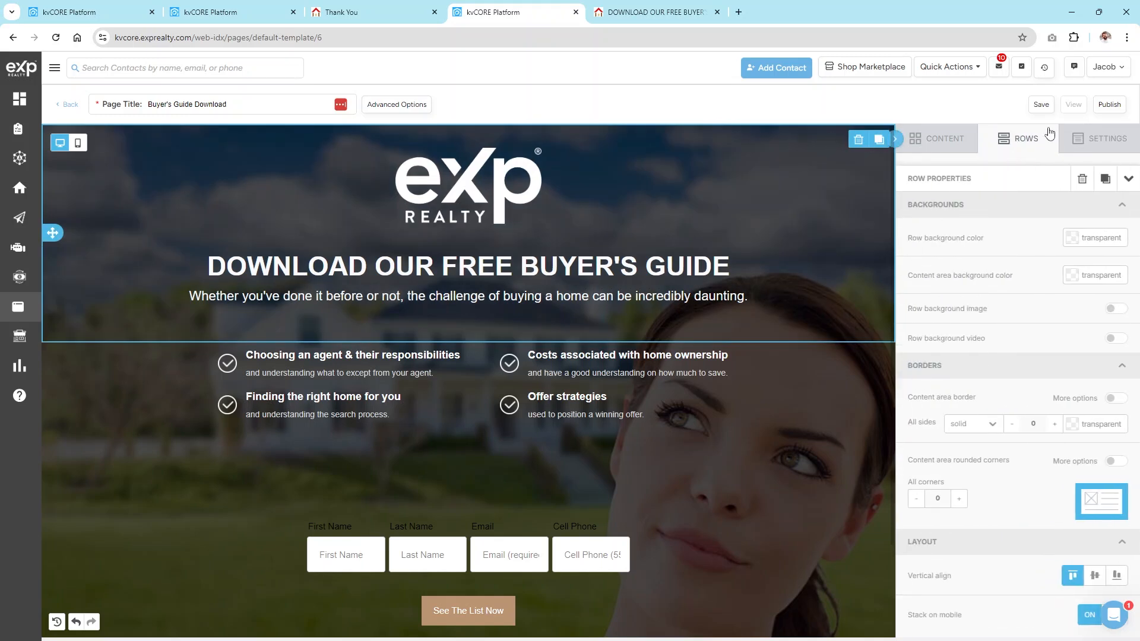
pyautogui.click(1091, 142)
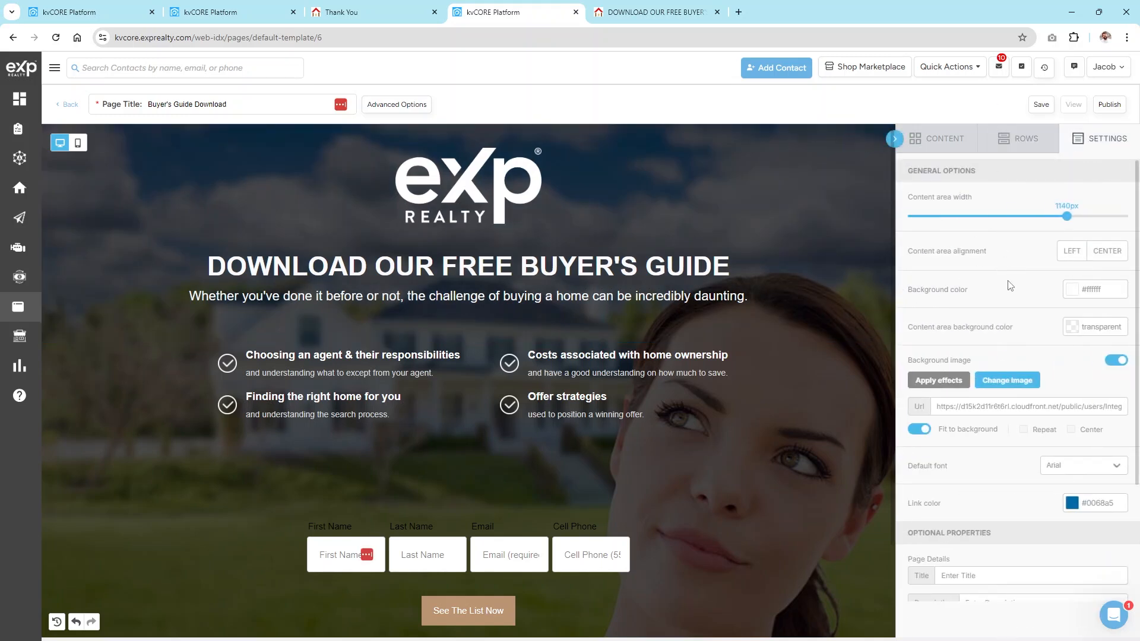
pyautogui.scroll(-3, 1008, 257)
pyautogui.click(944, 426)
pyautogui.write("Download Our FREE Buyer's Guide")
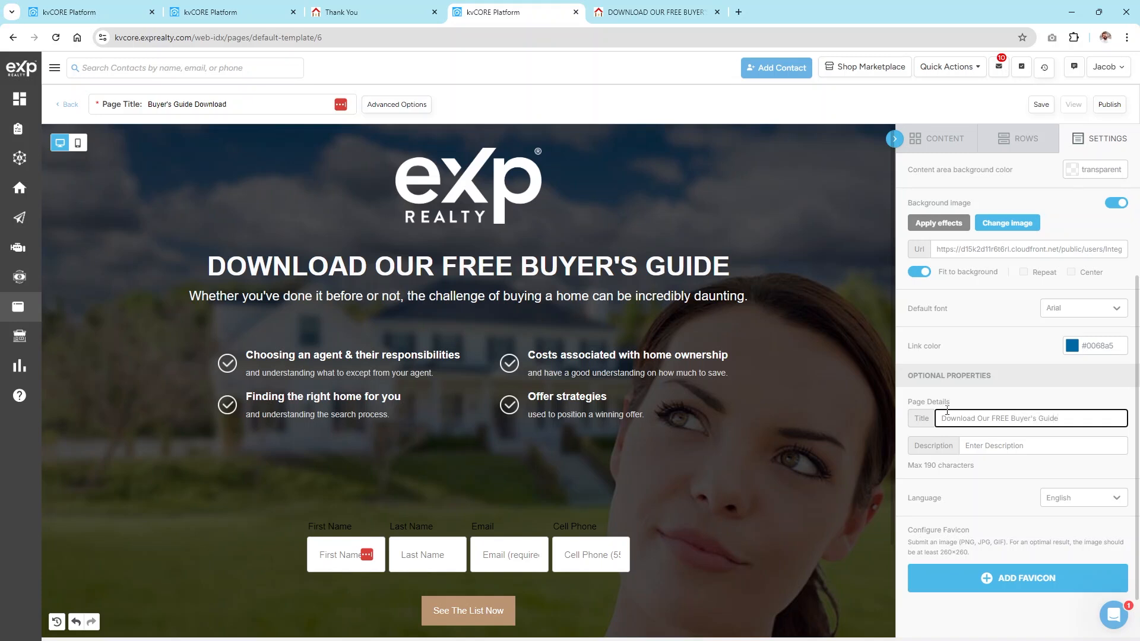
pyautogui.click(1074, 444)
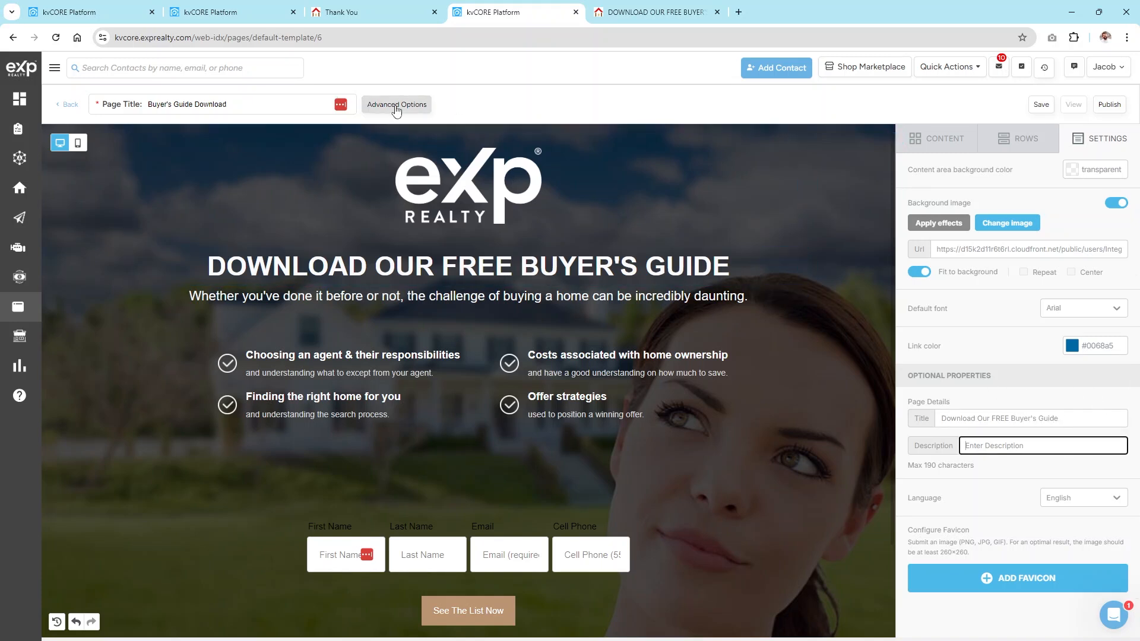
pyautogui.scroll(3, 1072, 449)
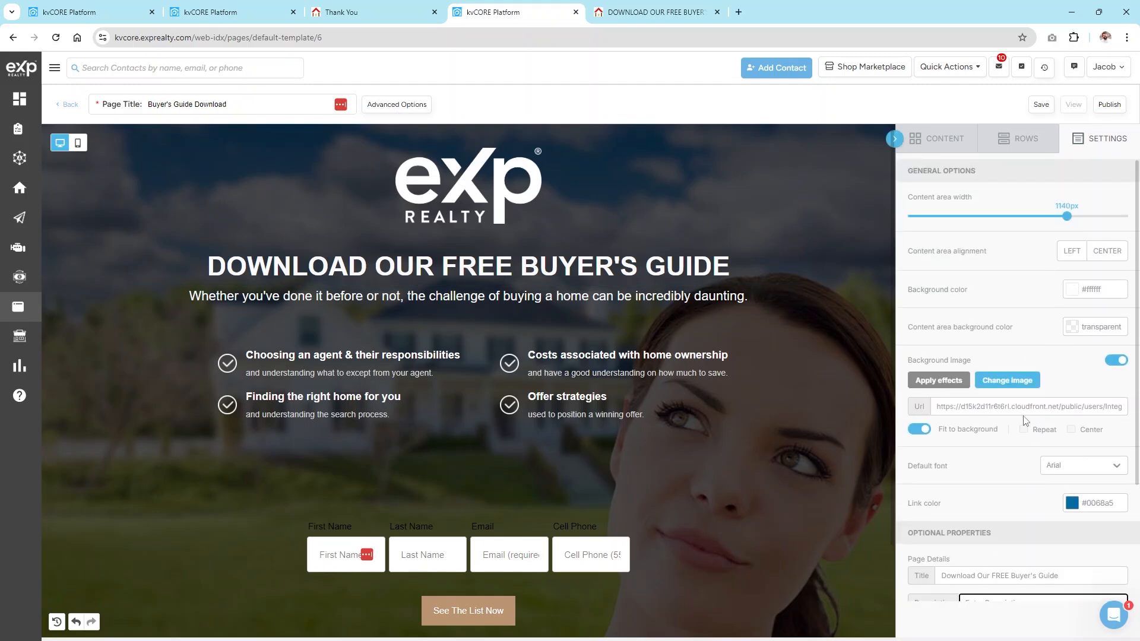
# Step: Search free photos for 'home interior', import a living-room photo and insert it as the background
pyautogui.click(984, 380)
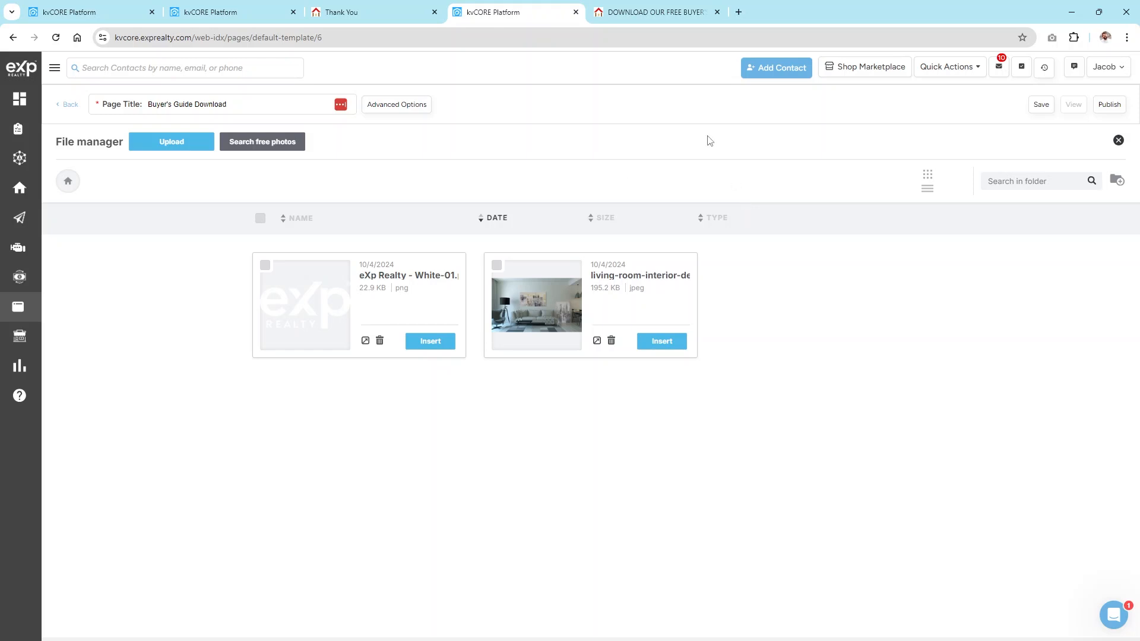
pyautogui.click(262, 143)
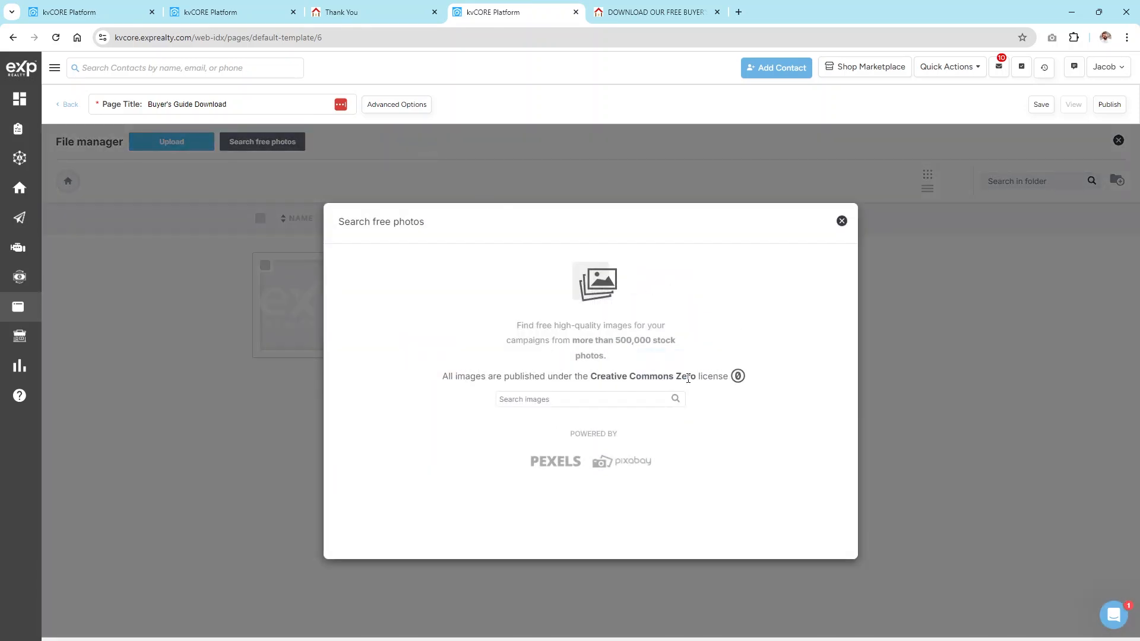
pyautogui.click(563, 399)
pyautogui.write('home interior')
pyautogui.press('Return')
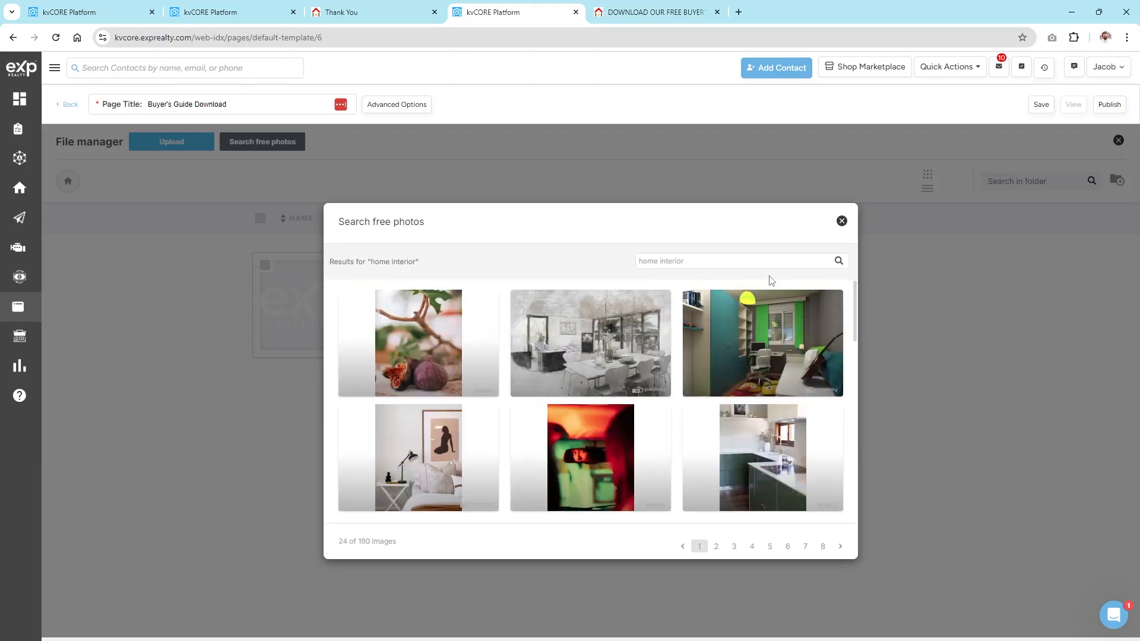
pyautogui.scroll(-4, 660, 398)
pyautogui.scroll(-6, 660, 398)
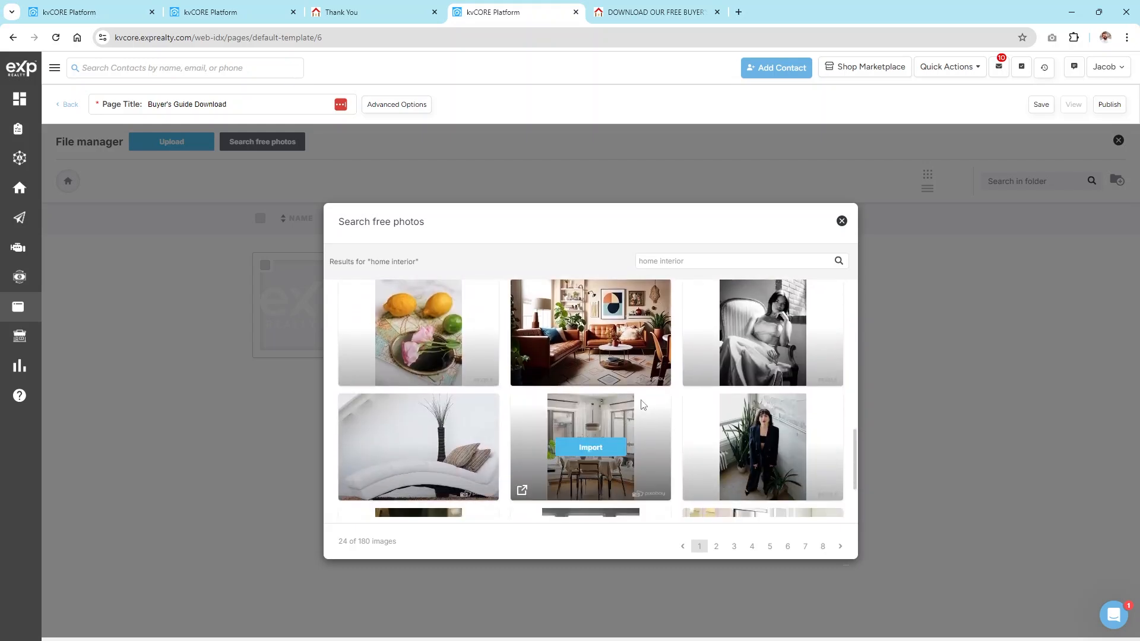
pyautogui.scroll(-1, 632, 326)
pyautogui.click(590, 314)
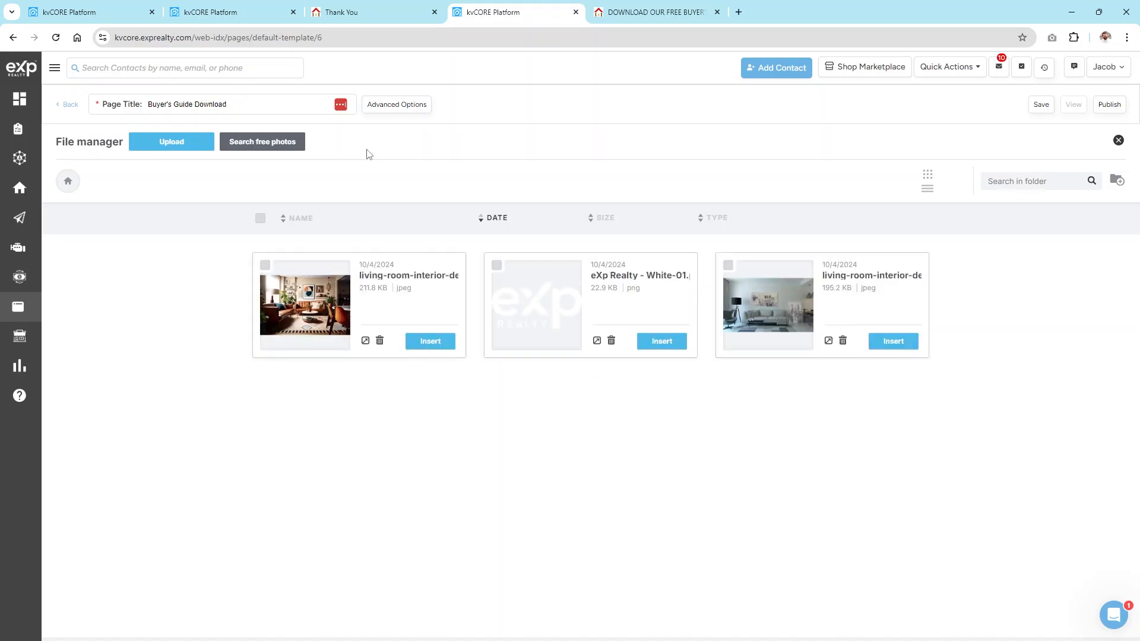
pyautogui.click(430, 341)
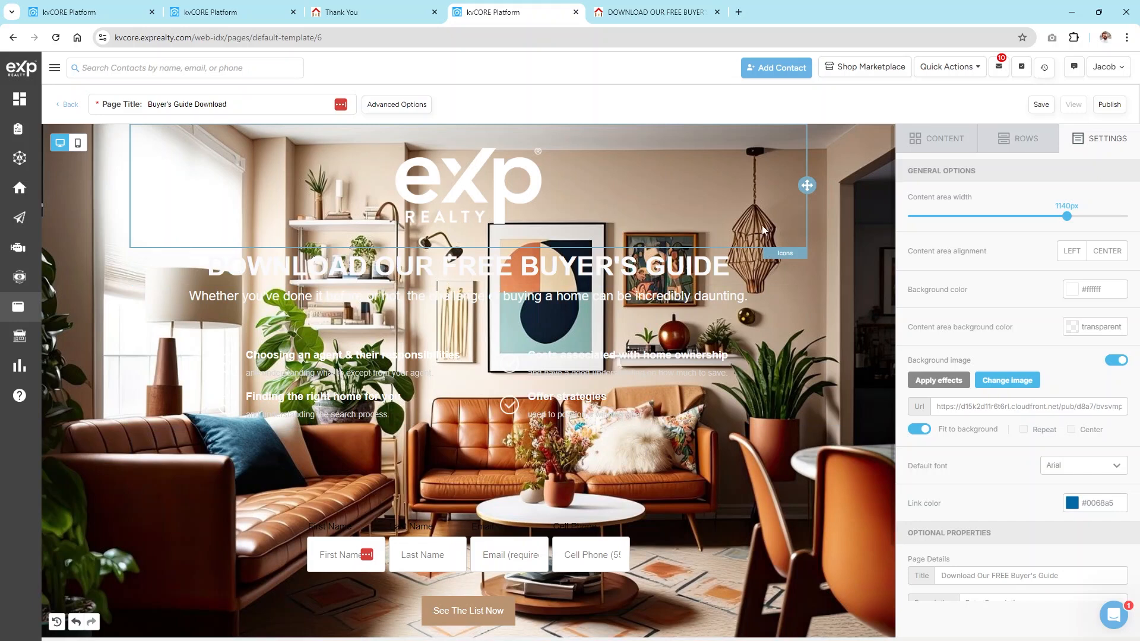
# Step: Open the living-room background photo in the image editor via Apply effects in page settings
pyautogui.click(877, 231)
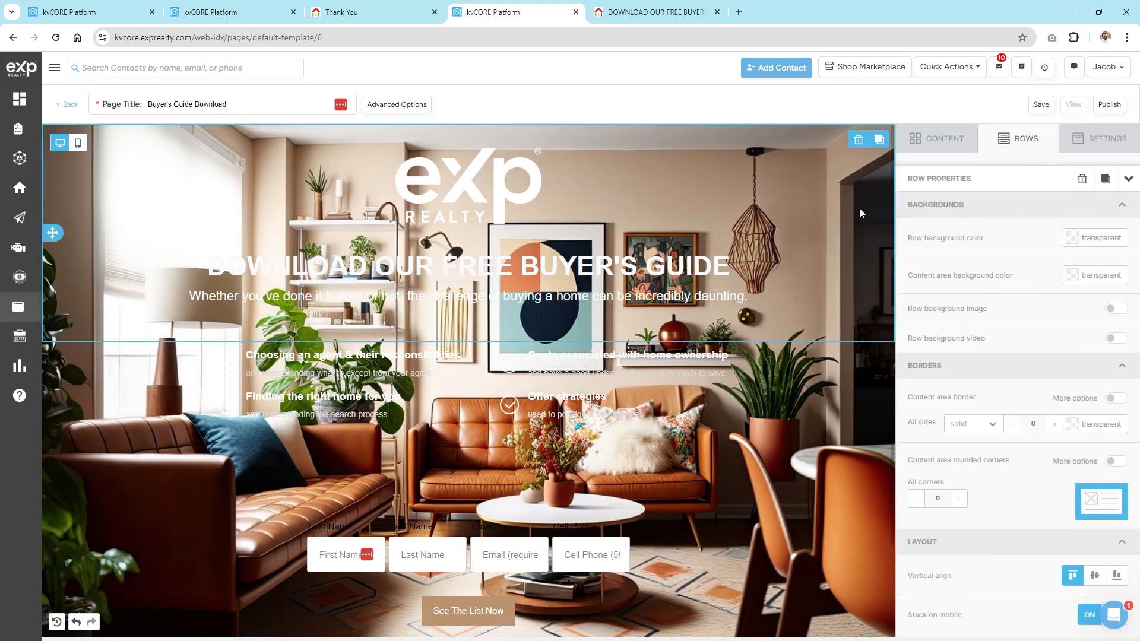
pyautogui.click(1117, 145)
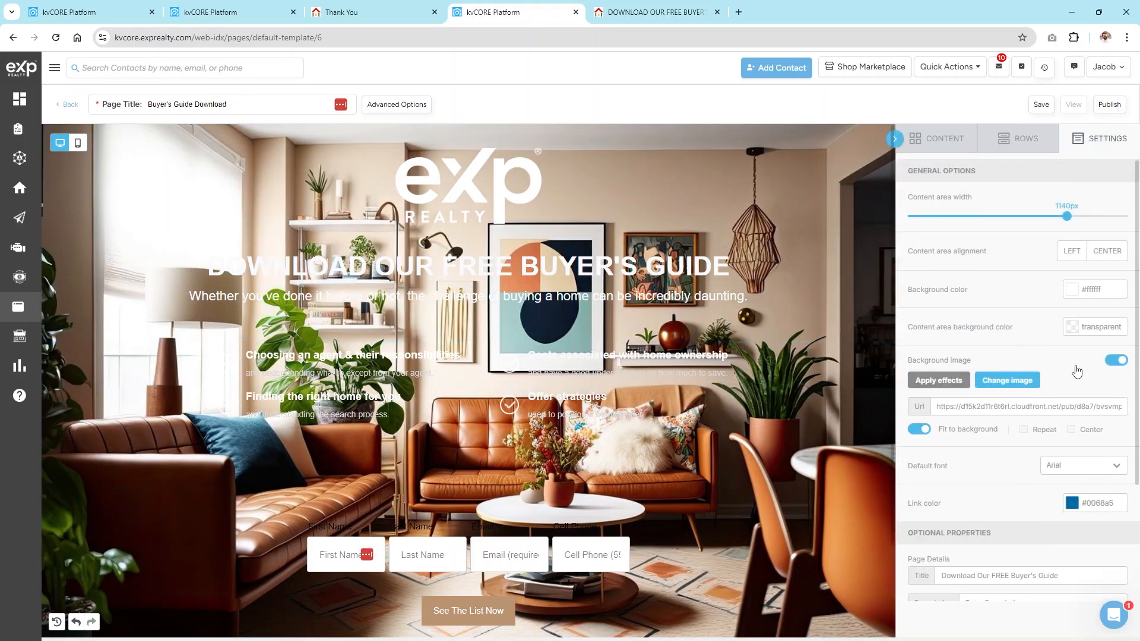
pyautogui.scroll(-2, 1073, 399)
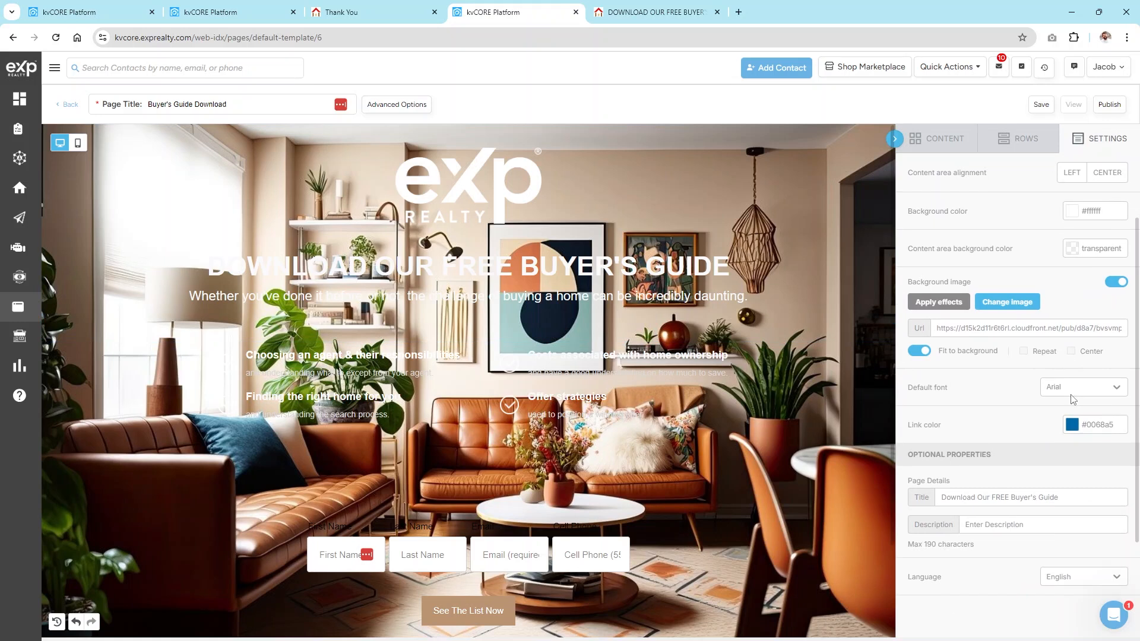
pyautogui.scroll(-2, 1073, 399)
pyautogui.scroll(4, 1071, 400)
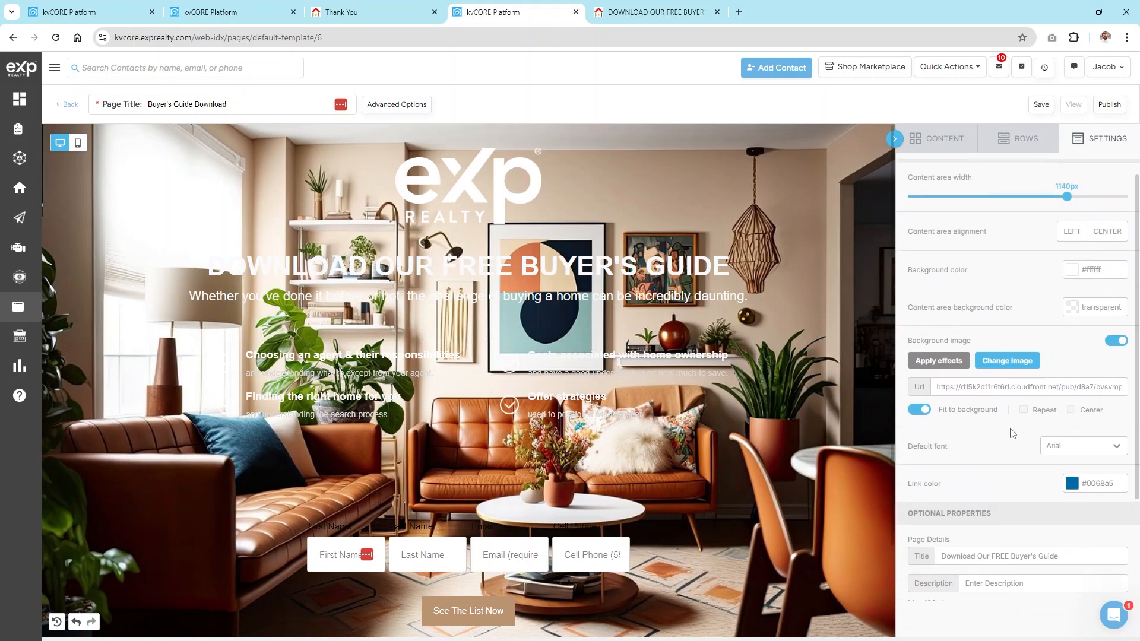
pyautogui.click(951, 363)
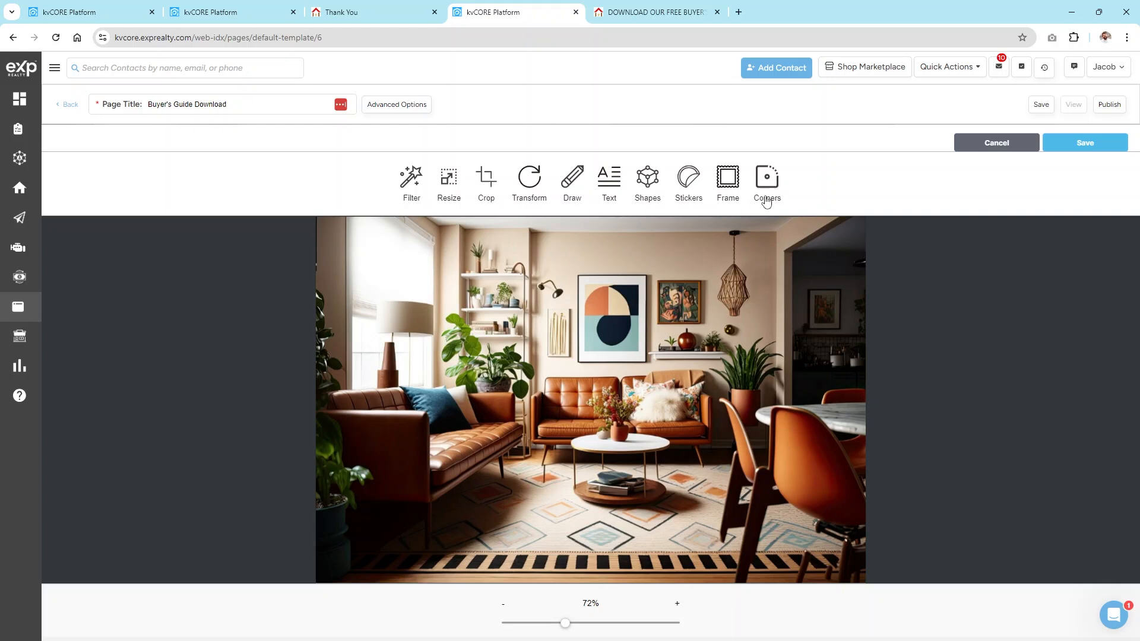
# Step: Add a black square shape, anchor it at the photo's top-left, and stretch it over the whole image
pyautogui.click(411, 180)
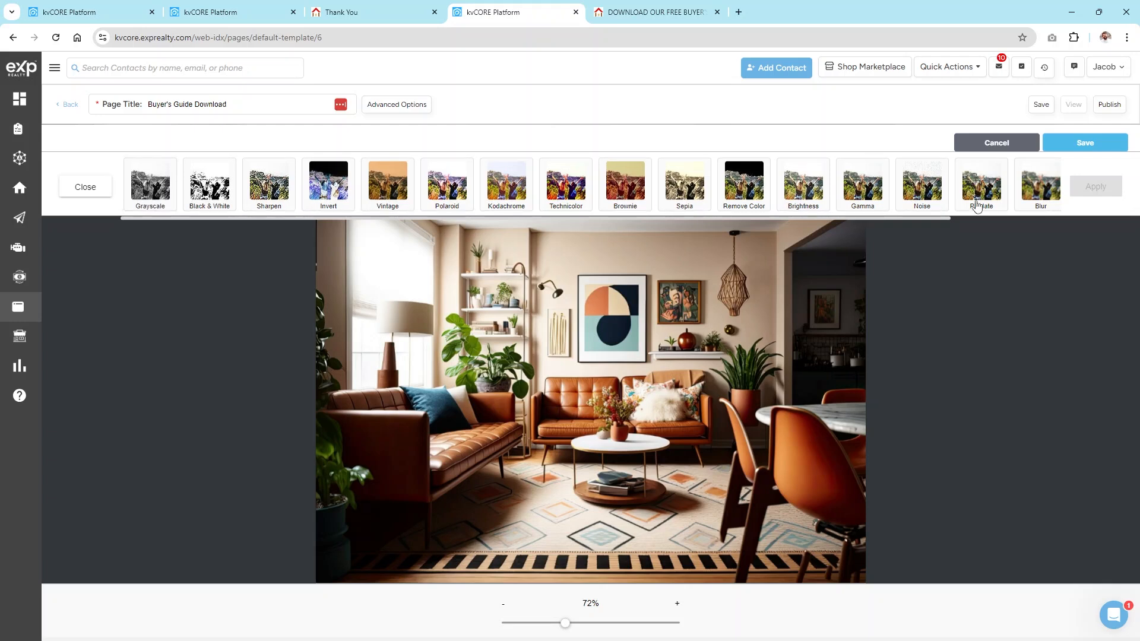
pyautogui.click(66, 187)
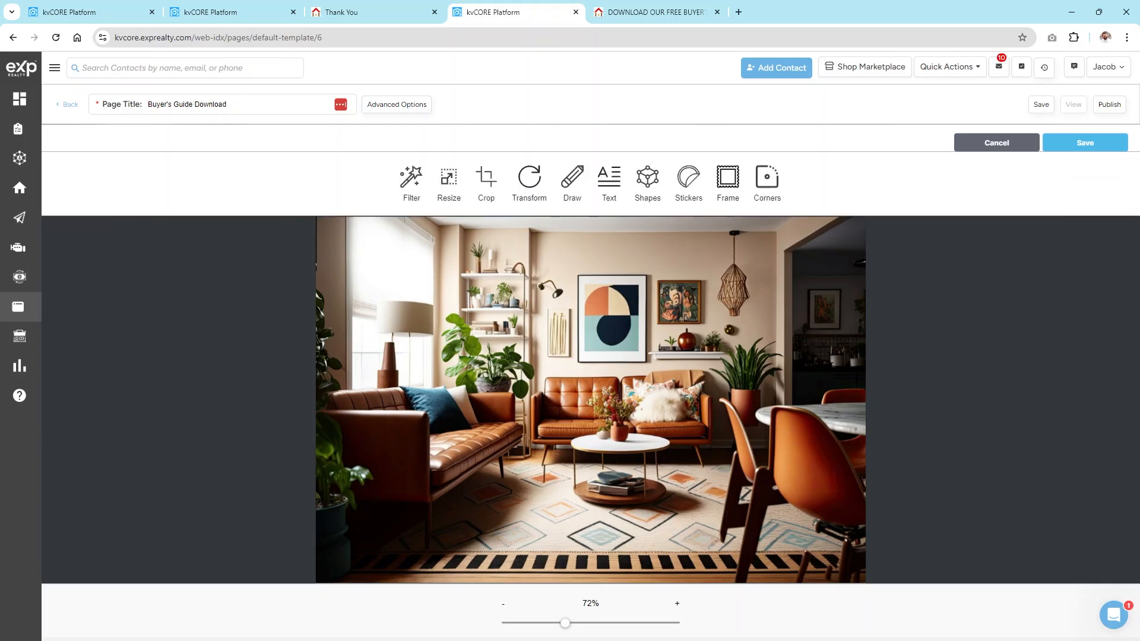
pyautogui.click(647, 181)
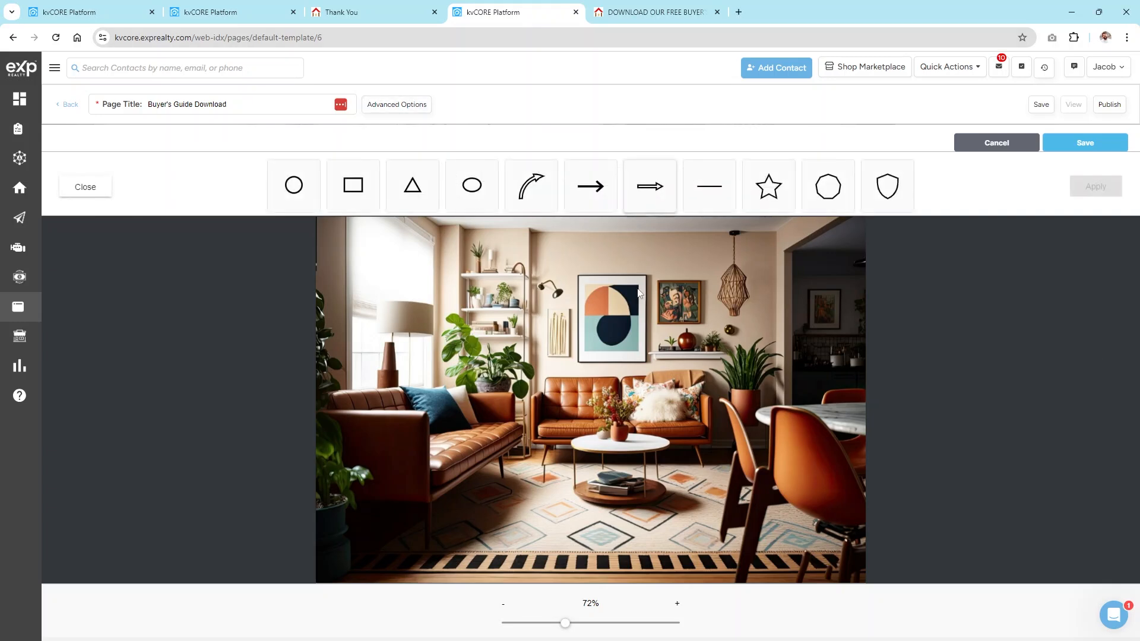
pyautogui.click(348, 188)
pyautogui.moveTo(570, 403); pyautogui.dragTo(425, 336)
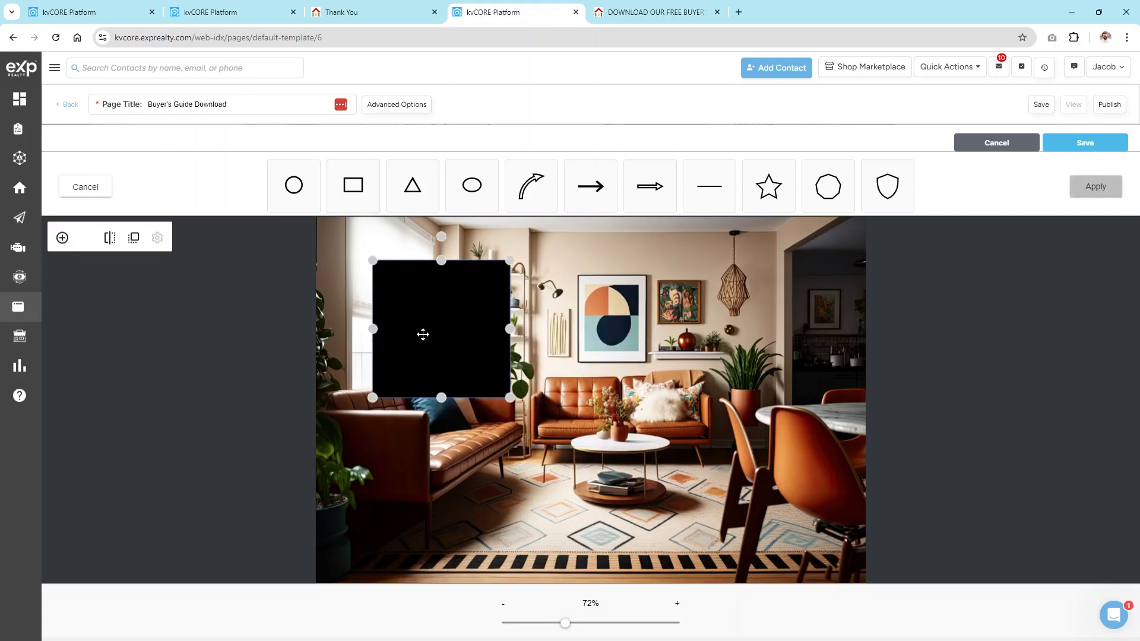
pyautogui.scroll(-3, 427, 336)
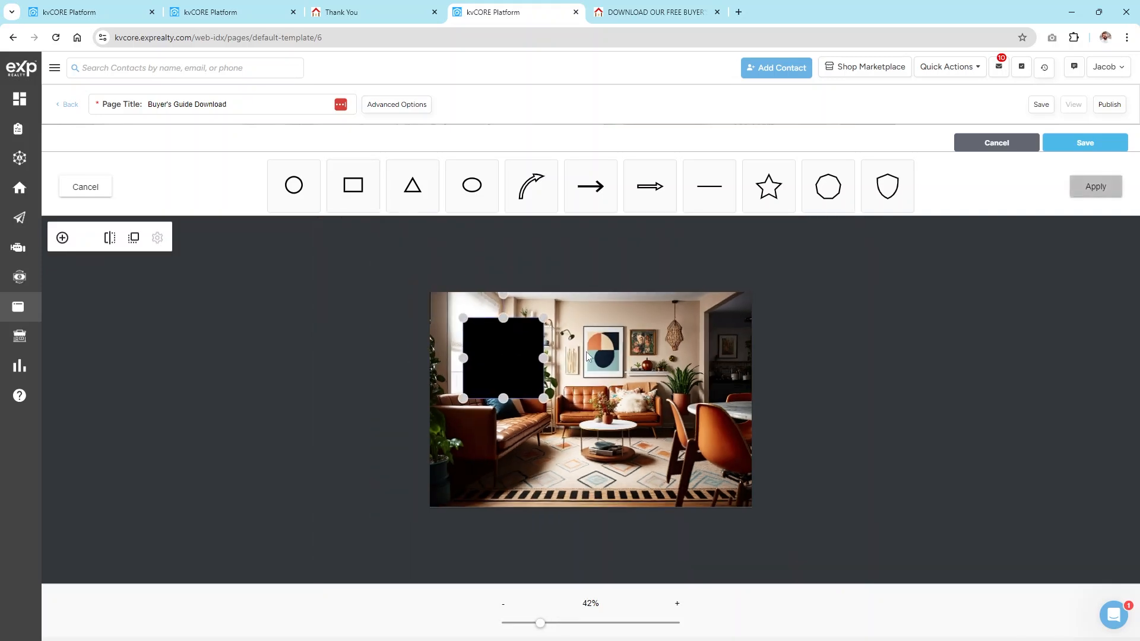
pyautogui.scroll(3, 586, 352)
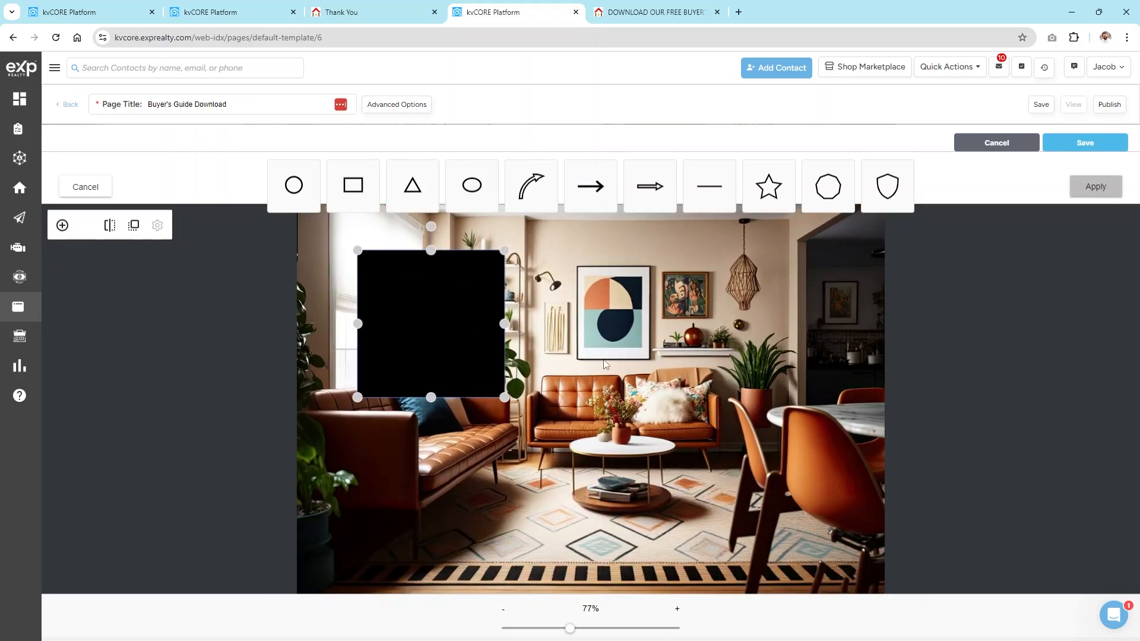
pyautogui.scroll(-1, 604, 366)
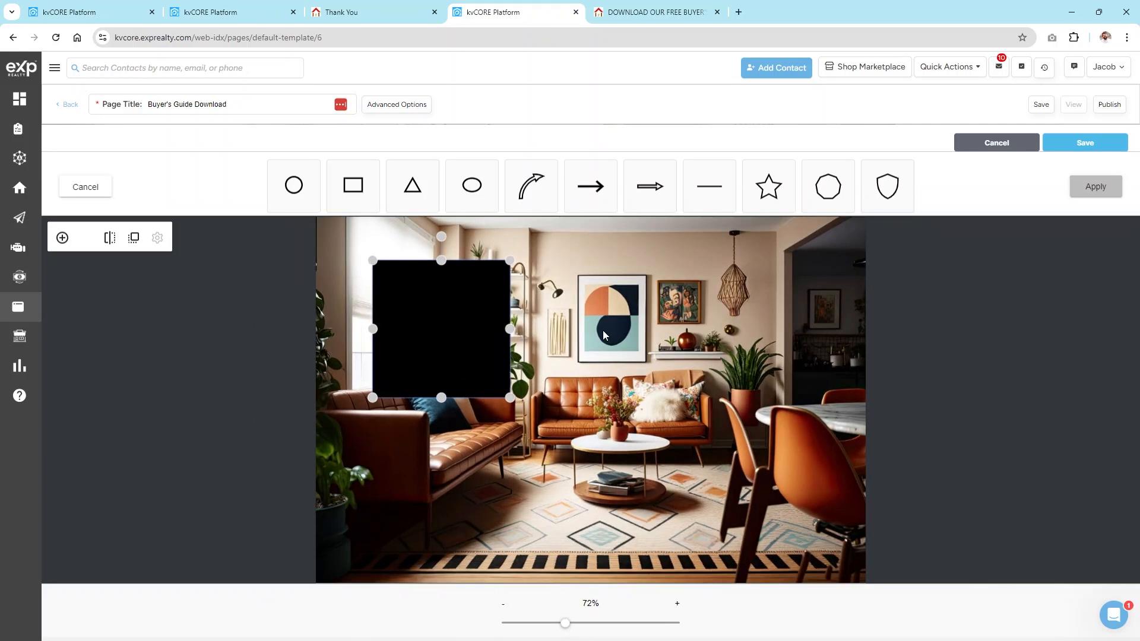
pyautogui.scroll(-2, 604, 334)
pyautogui.moveTo(481, 335); pyautogui.dragTo(438, 308)
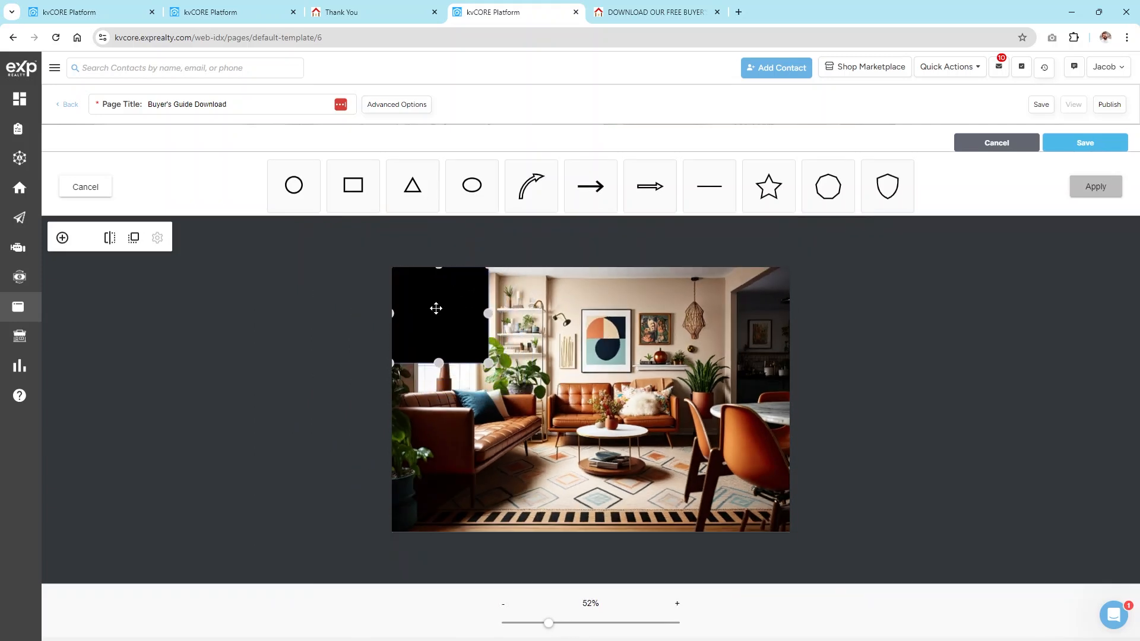
pyautogui.moveTo(488, 361); pyautogui.dragTo(962, 605)
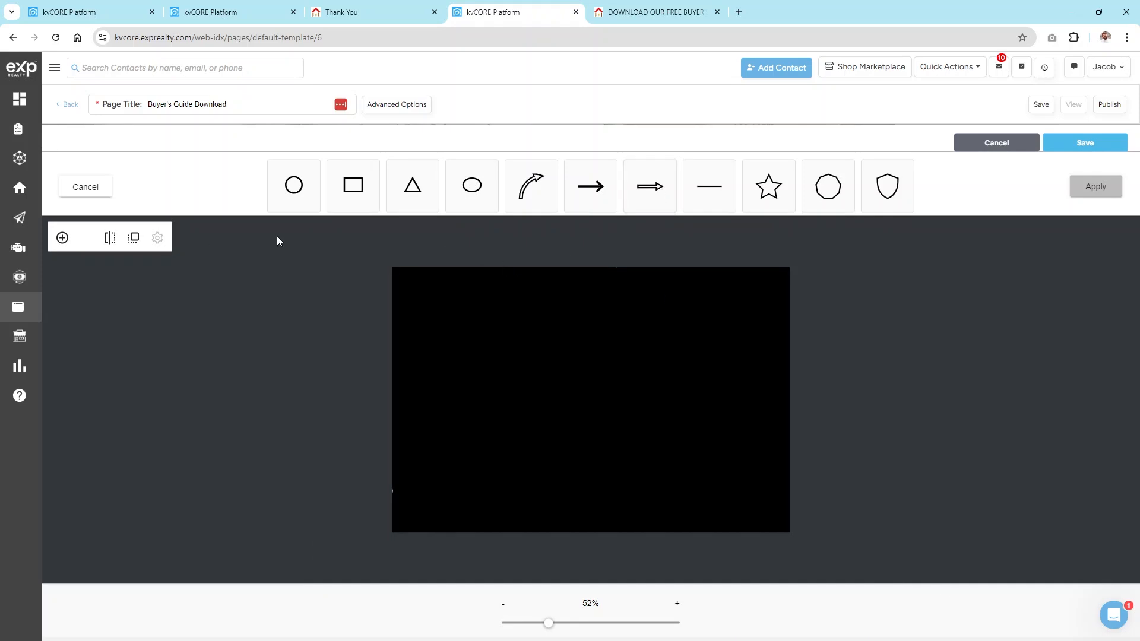
# Step: Apply the black rectangle and lower its opacity so the room photo shows through, then save the image
pyautogui.click(1077, 187)
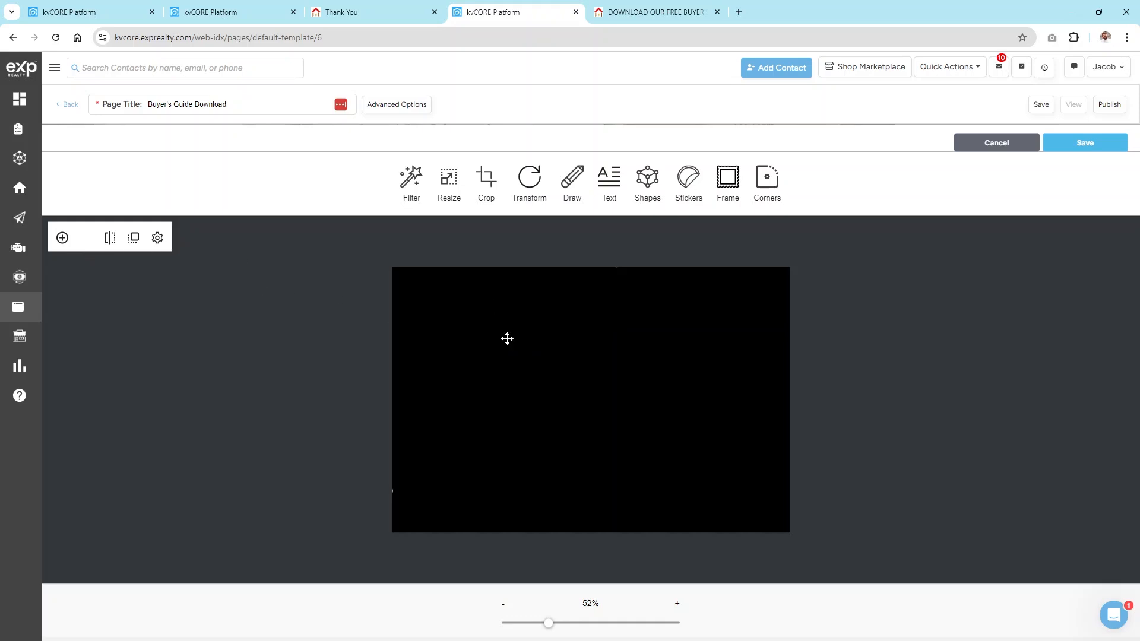
pyautogui.click(157, 238)
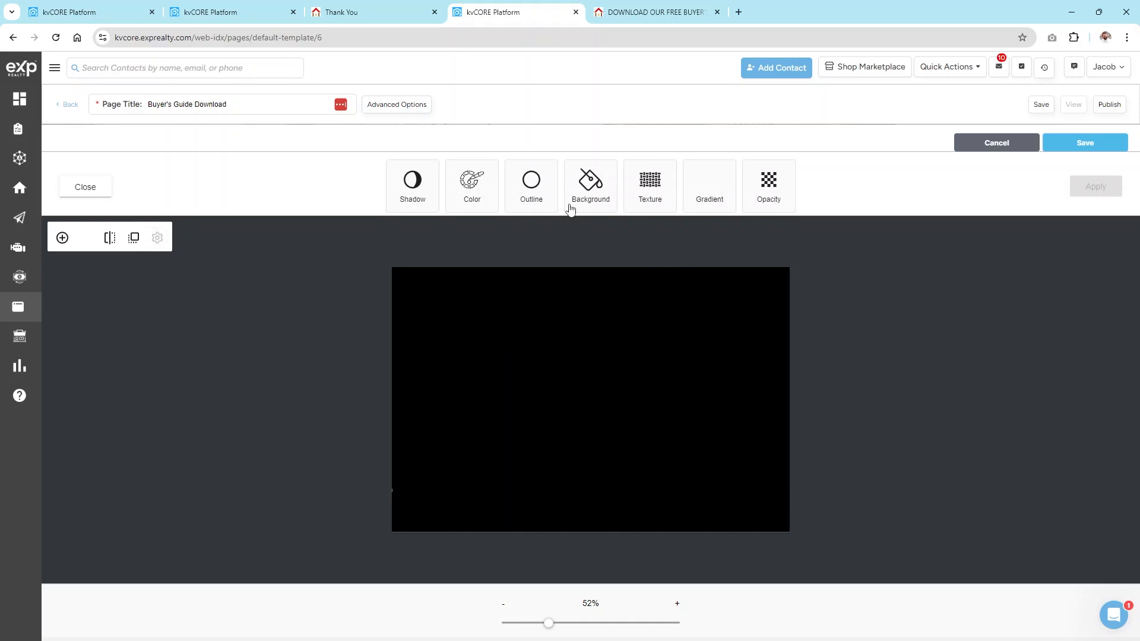
pyautogui.click(769, 184)
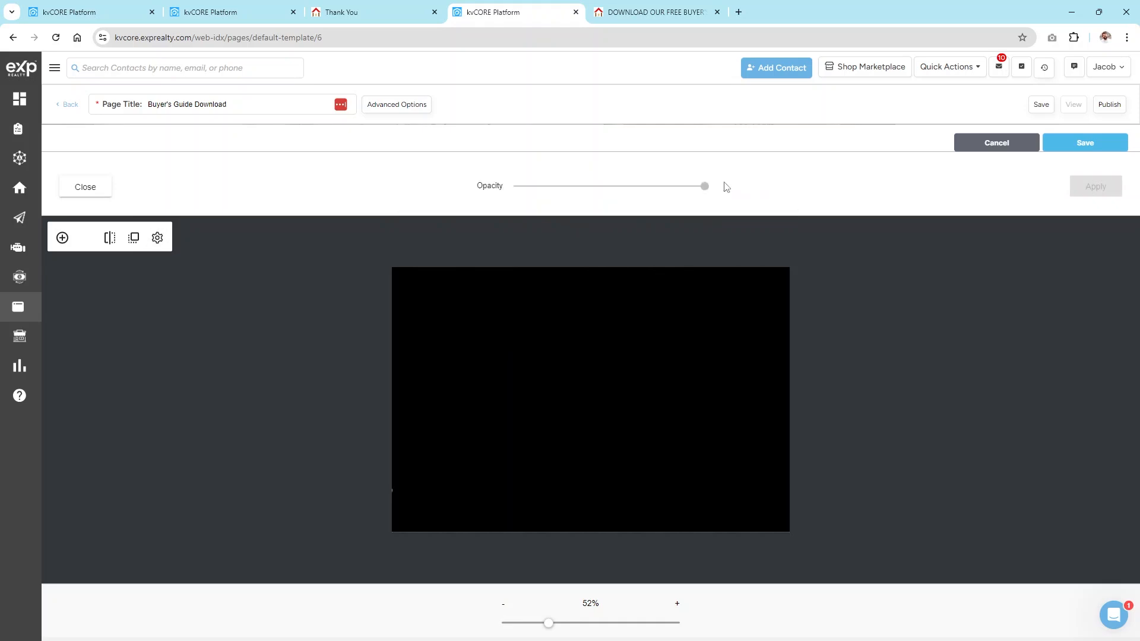
pyautogui.moveTo(700, 187); pyautogui.dragTo(641, 189)
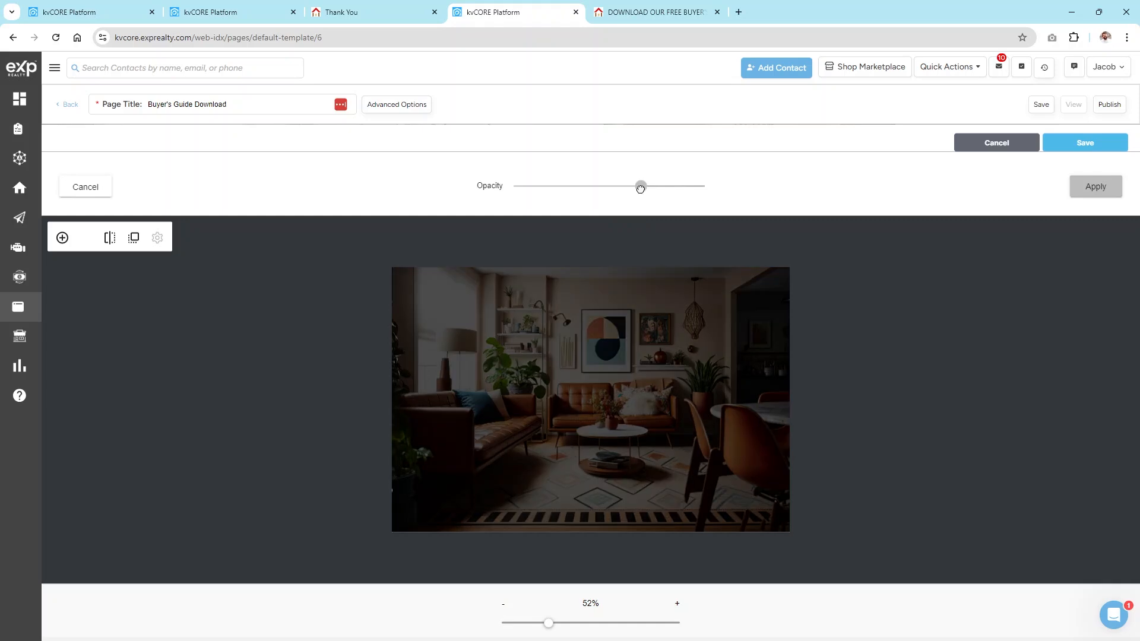
pyautogui.click(1088, 190)
pyautogui.click(1084, 145)
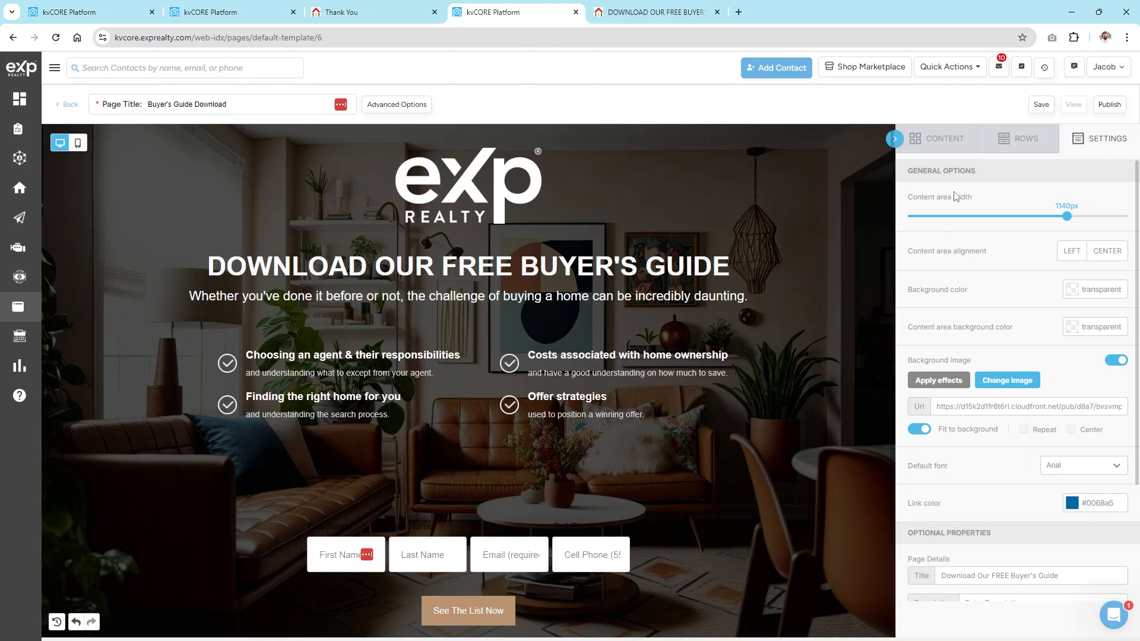
pyautogui.scroll(-2, 722, 485)
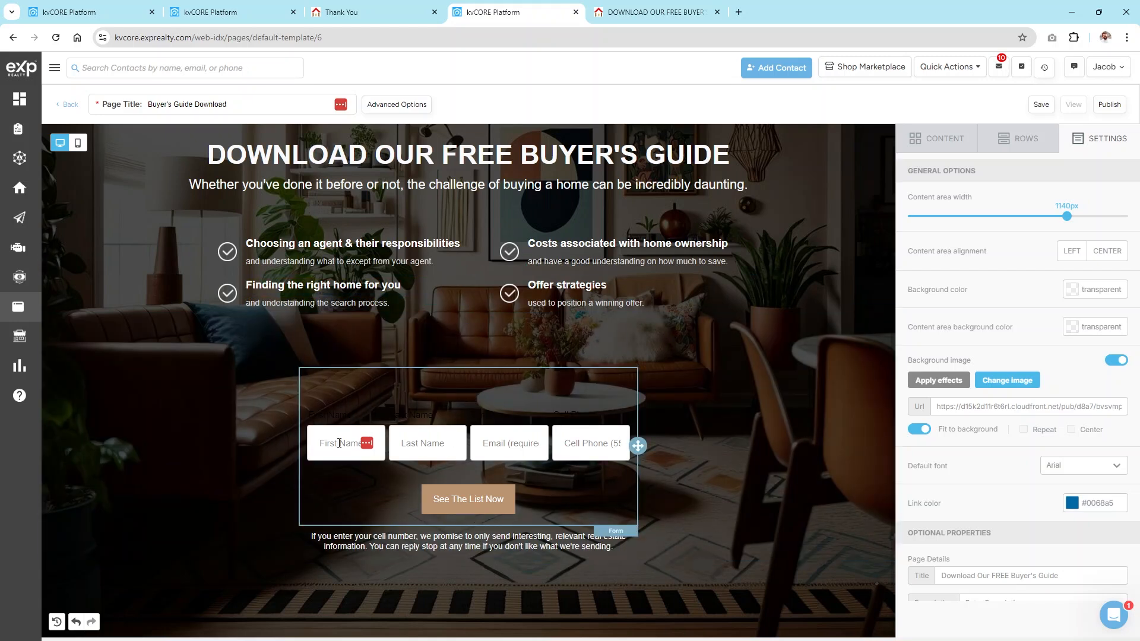
# Step: Clear the First Name and Last Name label text in the form's Manage Fields
pyautogui.click(313, 418)
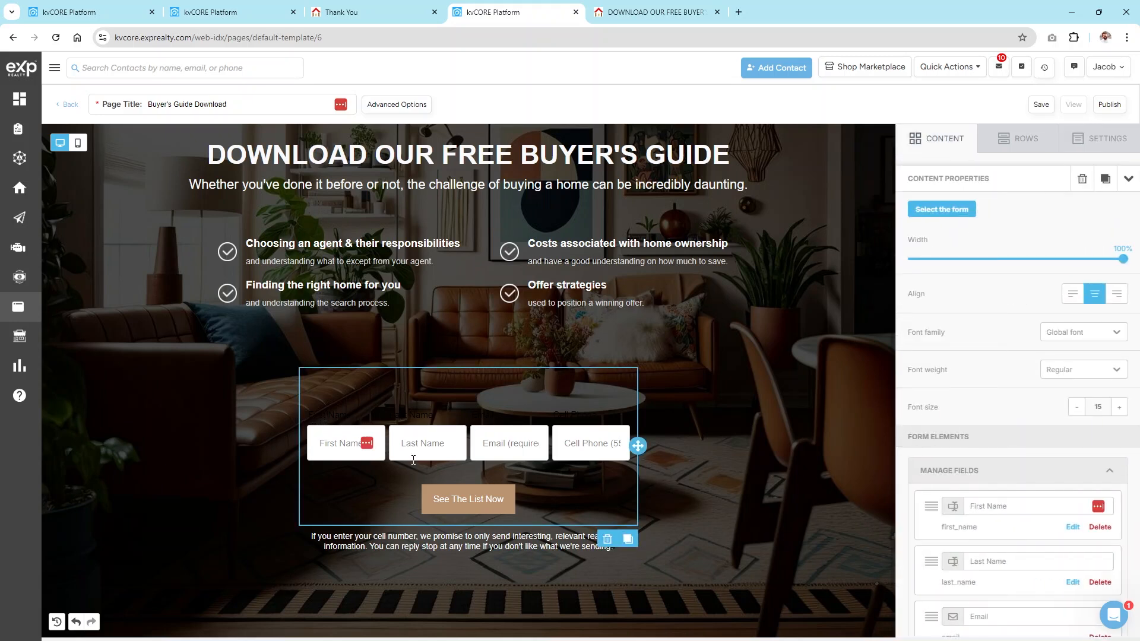
pyautogui.scroll(-3, 1013, 358)
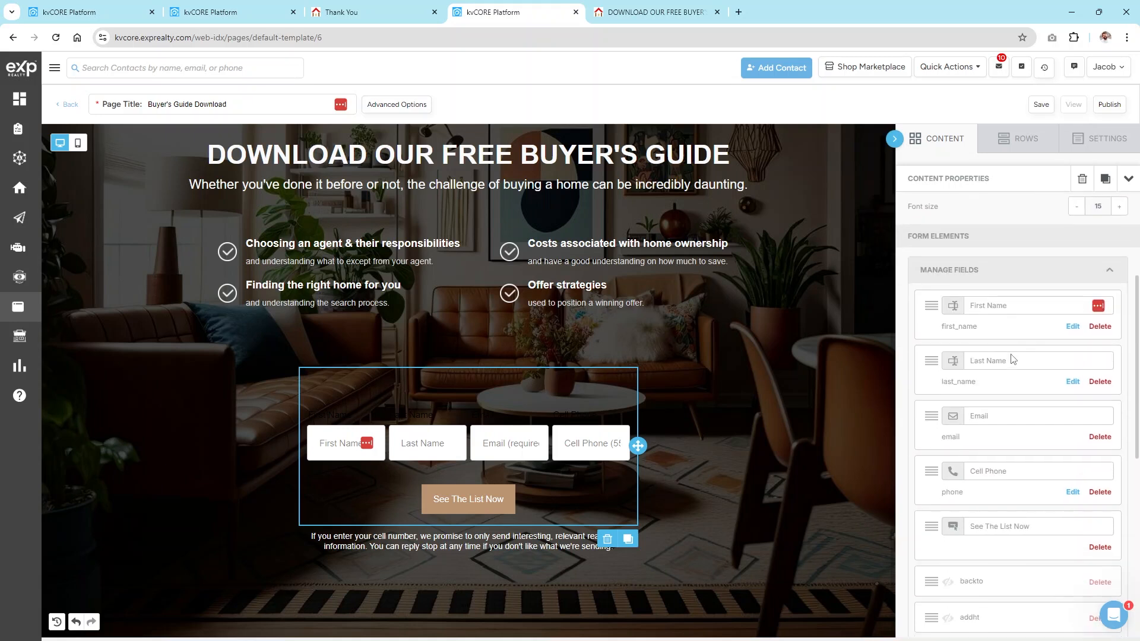
pyautogui.scroll(-1, 1012, 359)
pyautogui.moveTo(1017, 281); pyautogui.dragTo(971, 281)
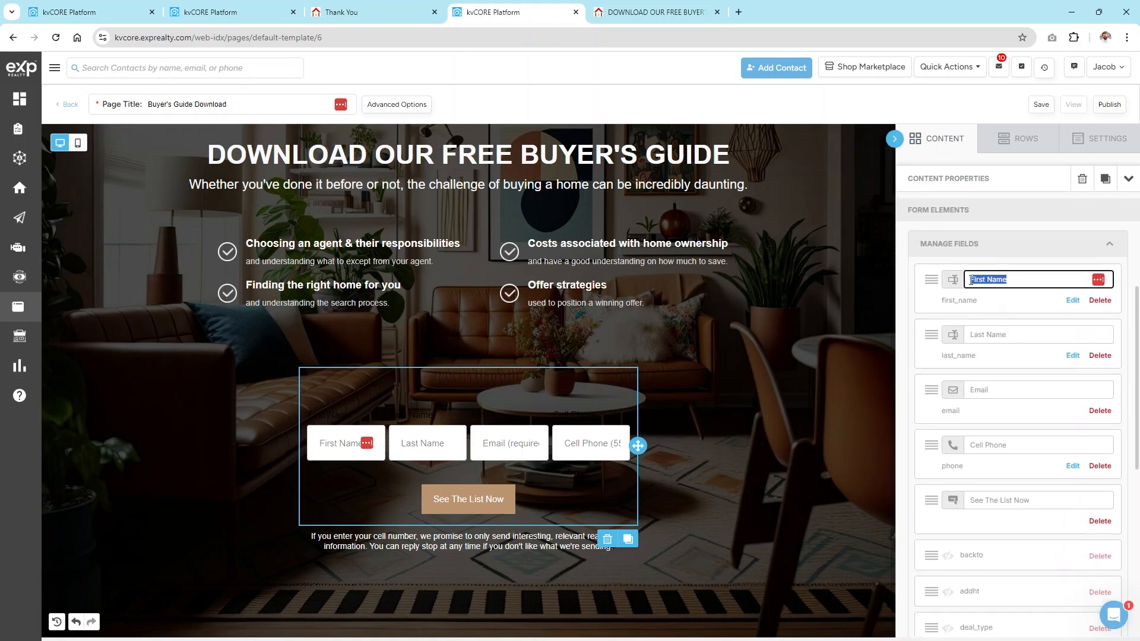
pyautogui.press('BackSpace')
pyautogui.click(996, 336)
pyautogui.click(395, 440)
pyautogui.click(394, 441)
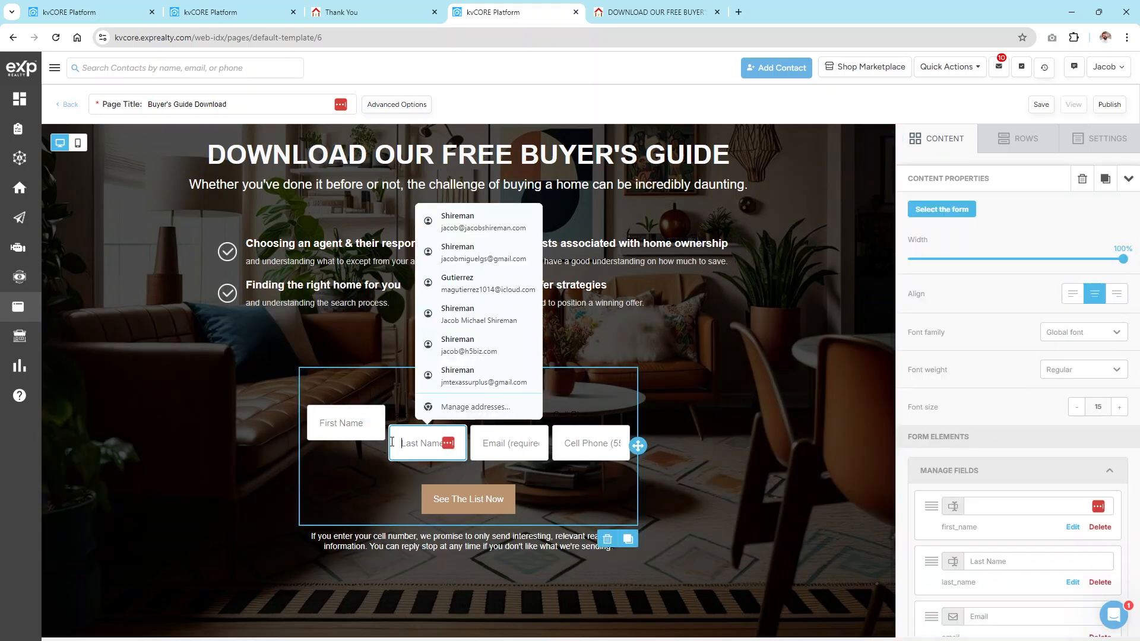
pyautogui.click(587, 454)
pyautogui.click(590, 504)
pyautogui.scroll(-4, 1003, 285)
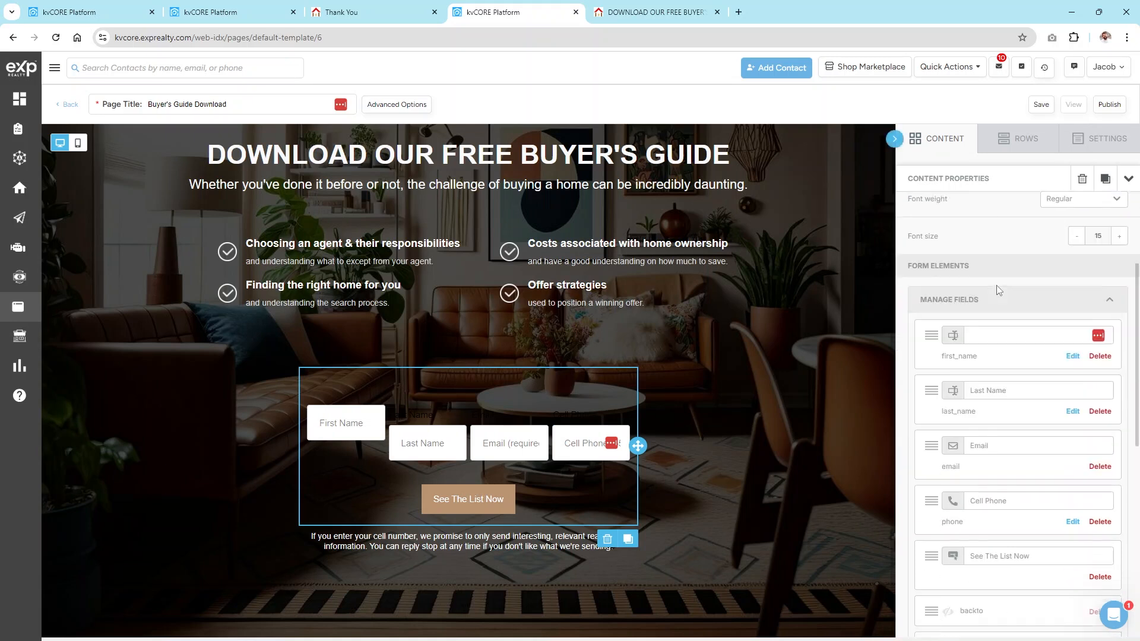
pyautogui.click(1013, 343)
pyautogui.press('BackSpace')
# Step: Clear the Email and Cell Phone label text so all four fields fit on one line
pyautogui.click(1005, 399)
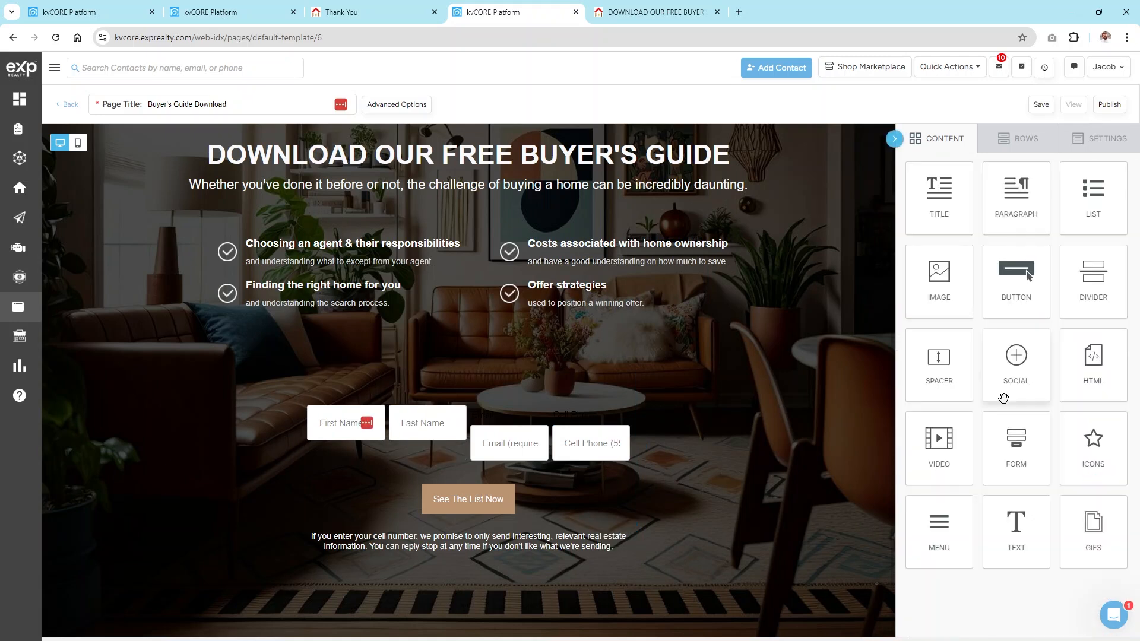
pyautogui.click(510, 443)
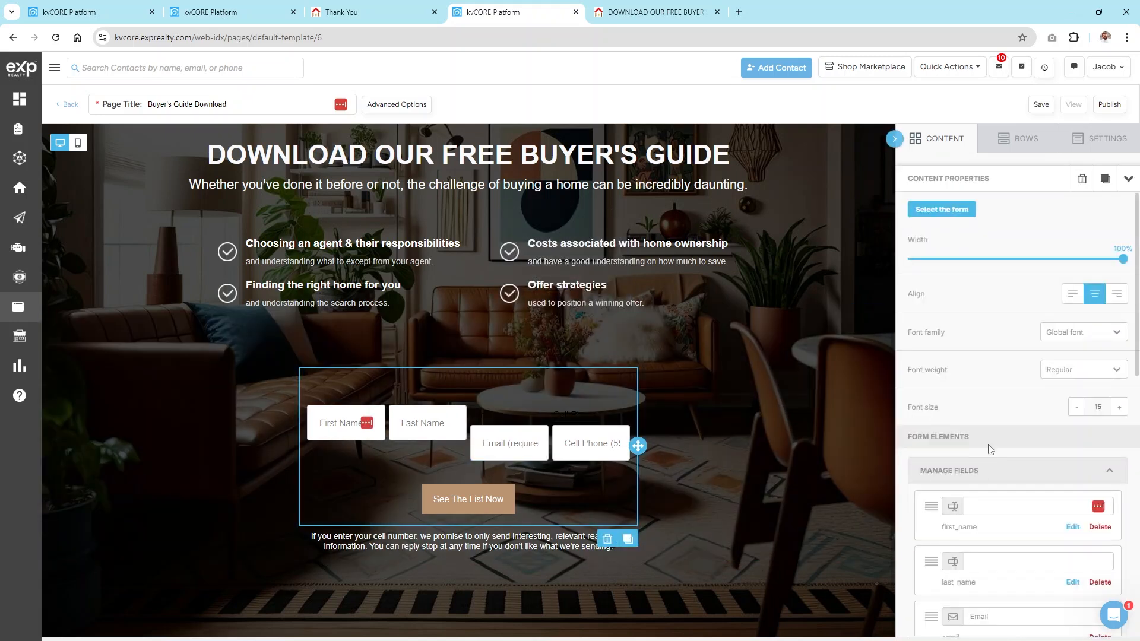
pyautogui.scroll(-4, 990, 451)
pyautogui.click(1013, 382)
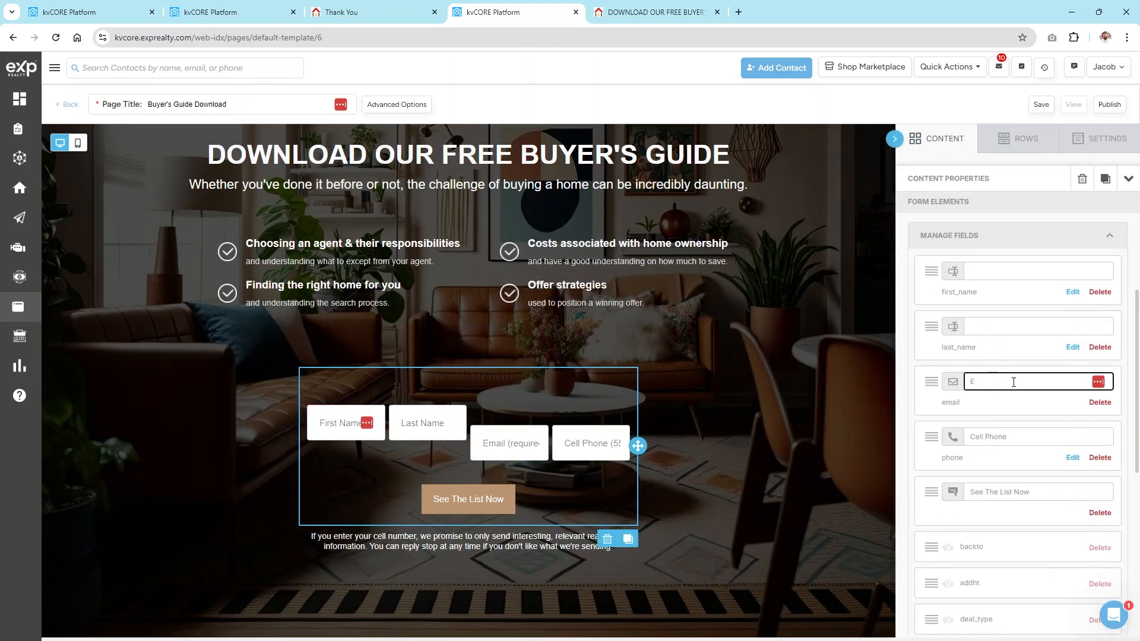
pyautogui.click(1023, 442)
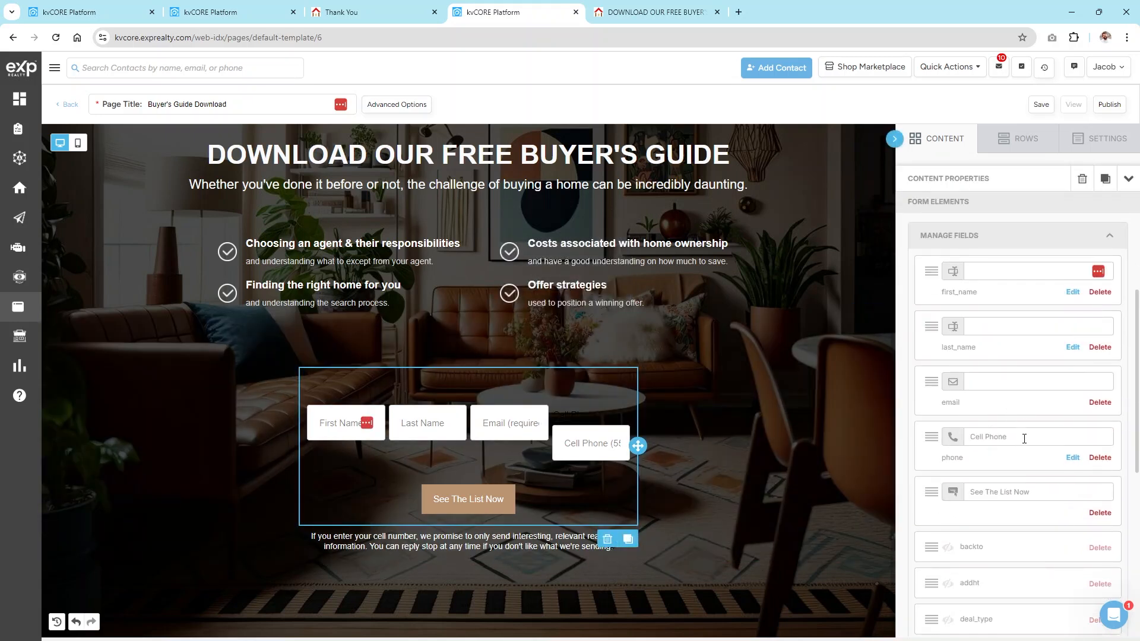
pyautogui.click(590, 442)
pyautogui.scroll(-5, 1017, 405)
pyautogui.click(1012, 355)
pyautogui.press('BackSpace')
pyautogui.press('BackSpace')
pyautogui.press('BackSpace')
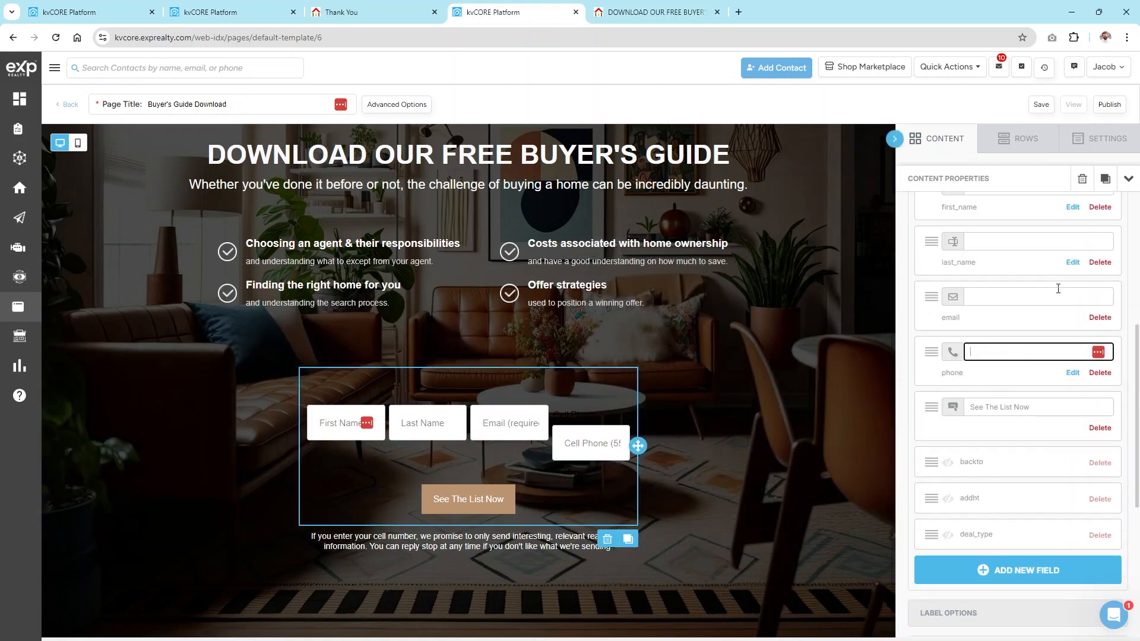
pyautogui.click(1034, 404)
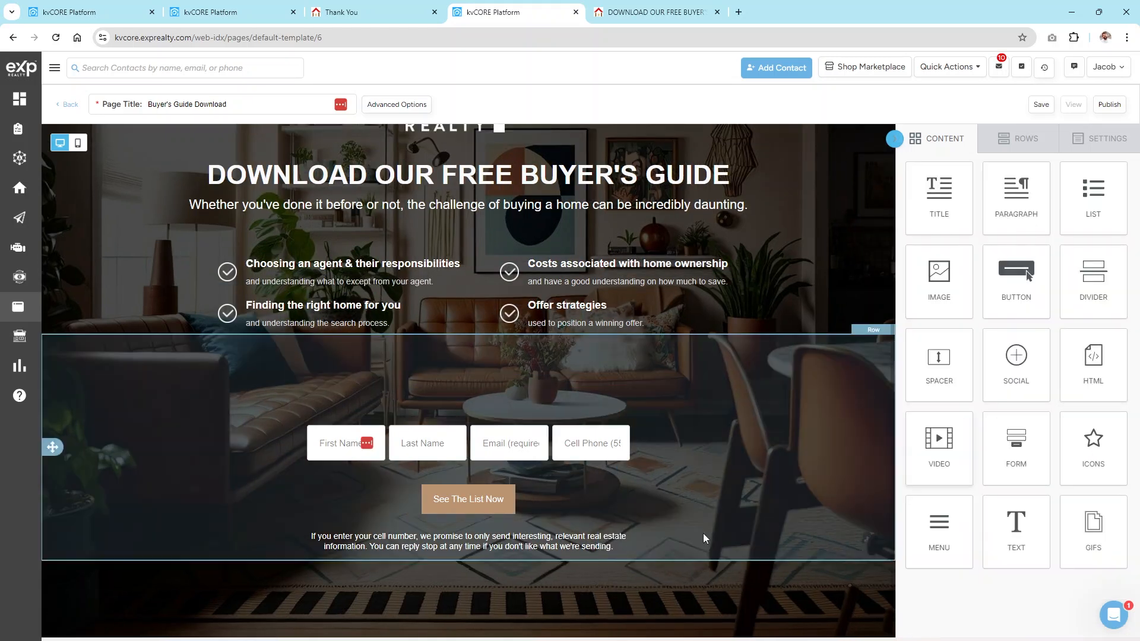
# Step: Replace the button text 'See The List Now' with 'DOWNLOAD FREE GUIDE NOW' and reselect the form
pyautogui.click(454, 503)
pyautogui.scroll(-5, 971, 505)
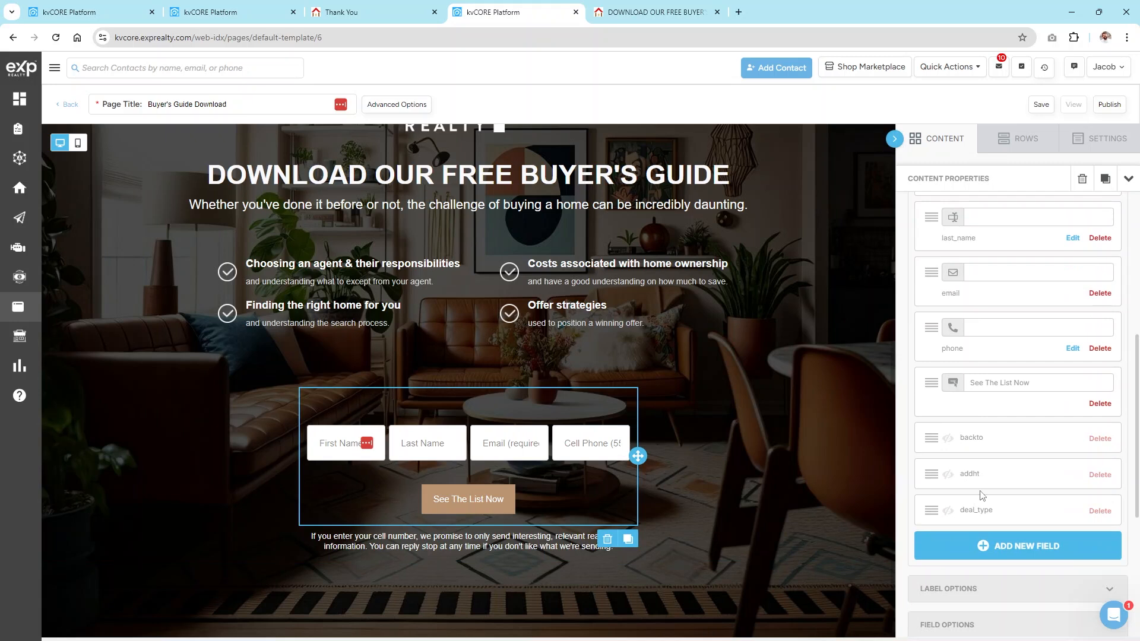
pyautogui.click(1036, 384)
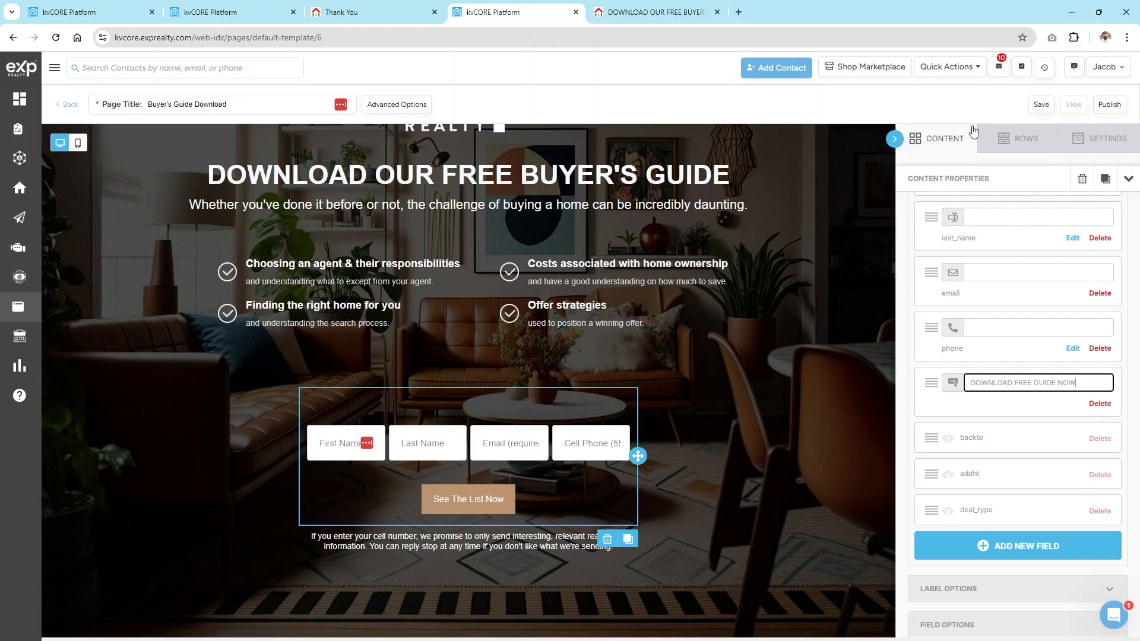
pyautogui.click(982, 109)
pyautogui.click(861, 448)
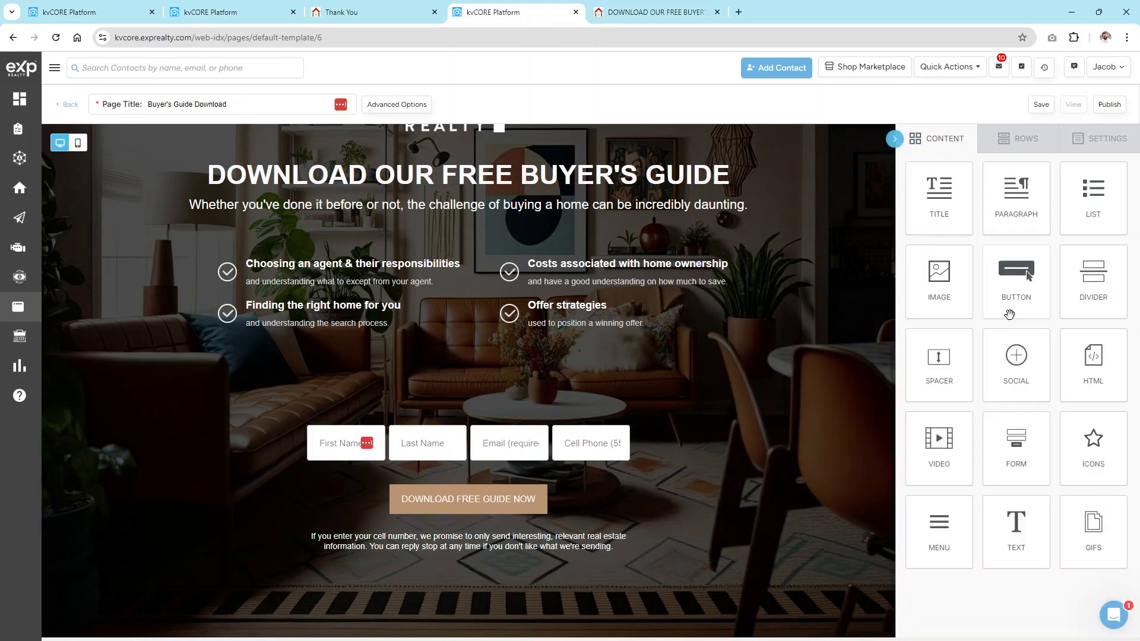
pyautogui.click(491, 494)
pyautogui.scroll(-10, 1016, 386)
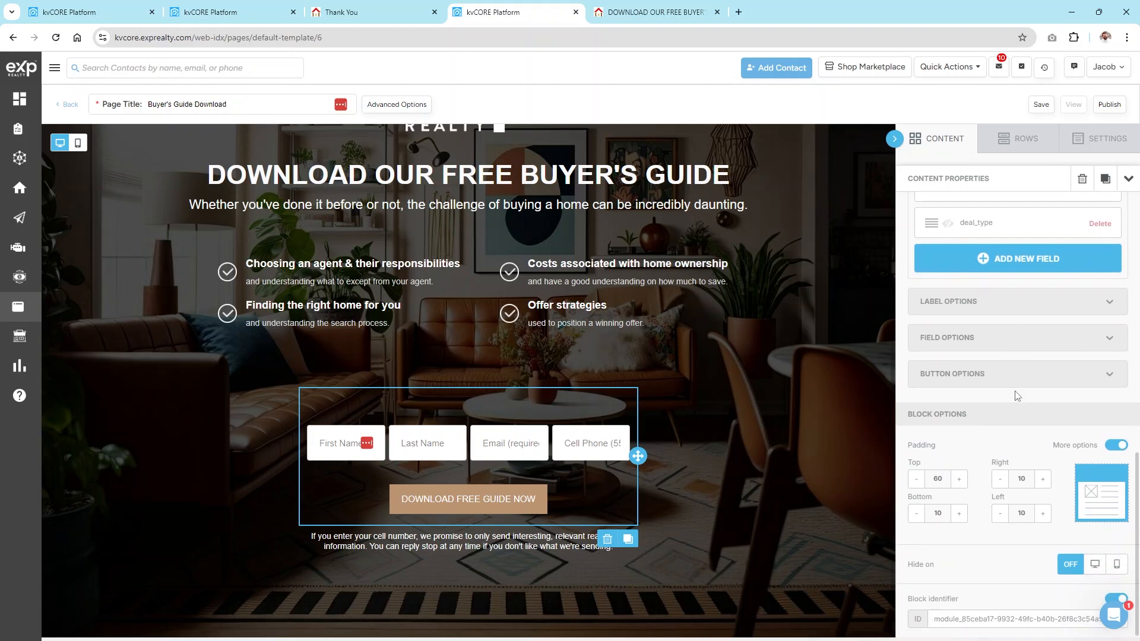
# Step: In Button Options, keep the button centred and set its border radius to 8
pyautogui.scroll(3, 1043, 399)
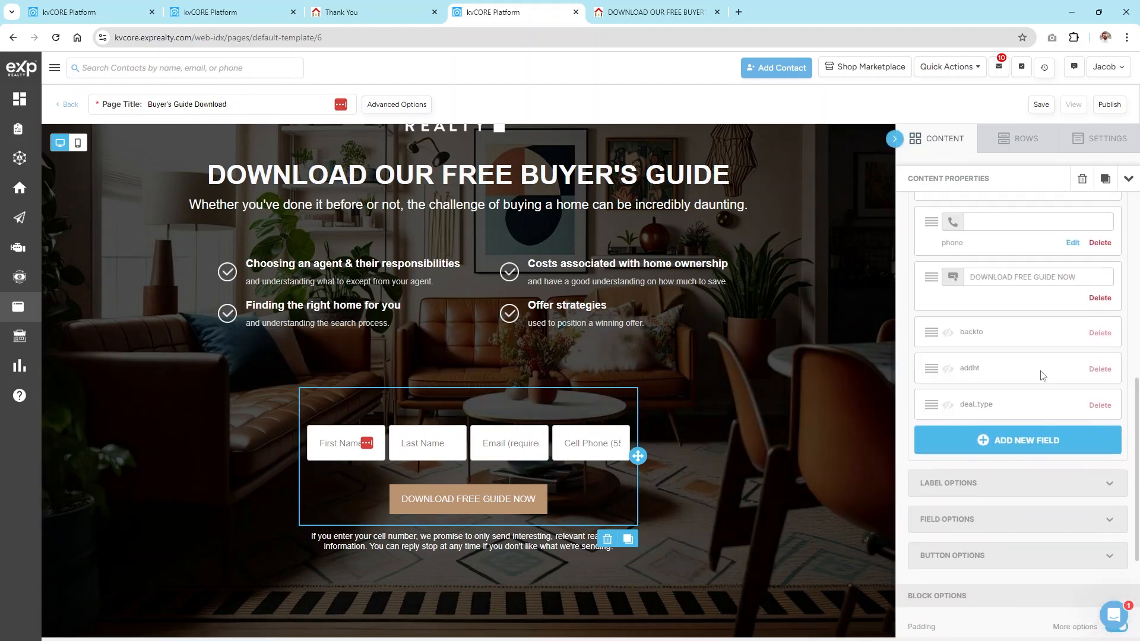
pyautogui.scroll(-3, 1015, 371)
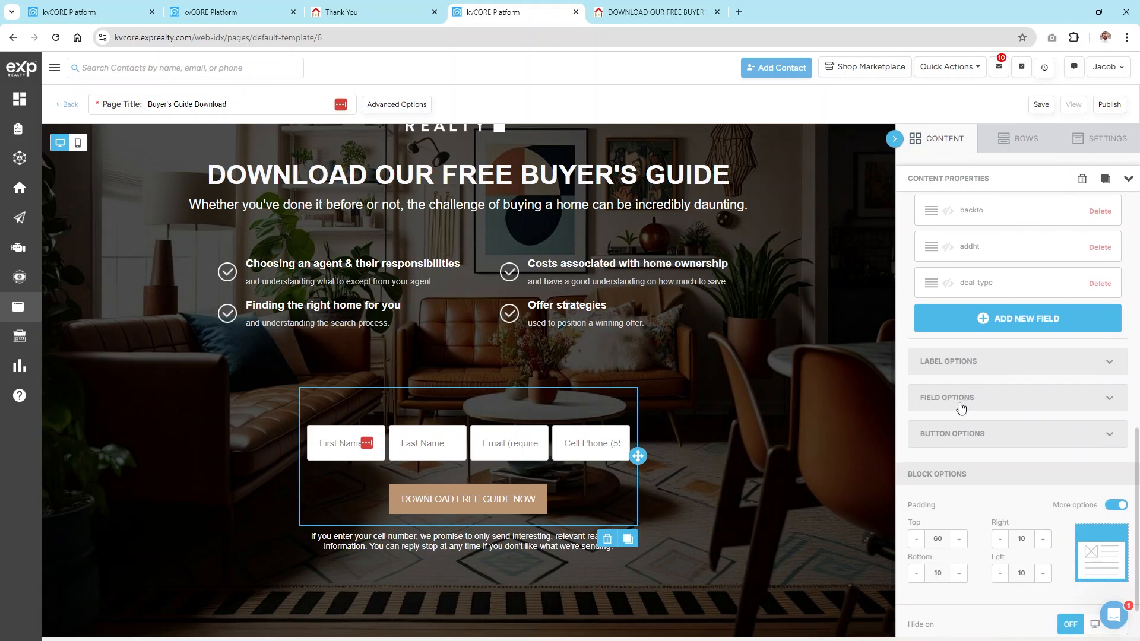
pyautogui.click(962, 433)
pyautogui.scroll(-5, 1045, 365)
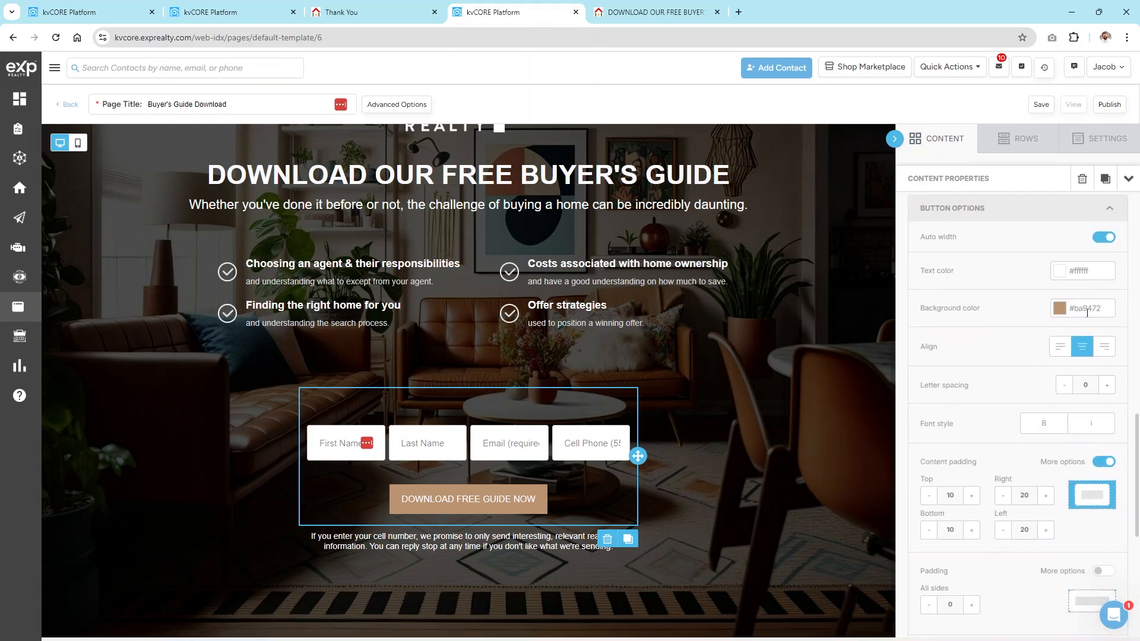
pyautogui.click(1061, 347)
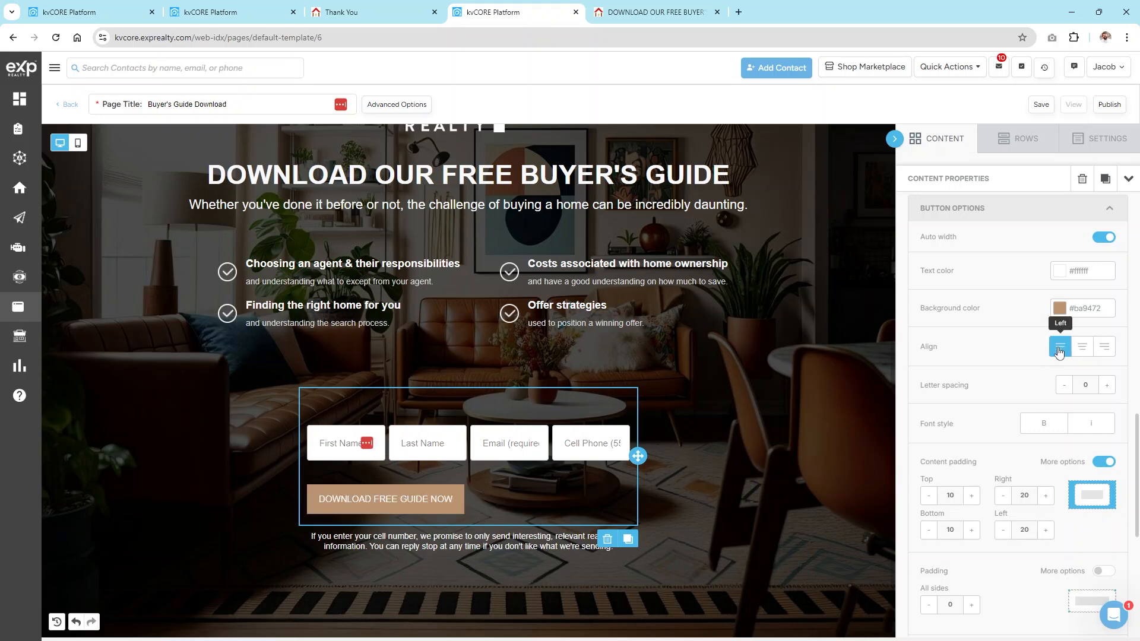
pyautogui.click(1081, 350)
pyautogui.scroll(-3, 1009, 380)
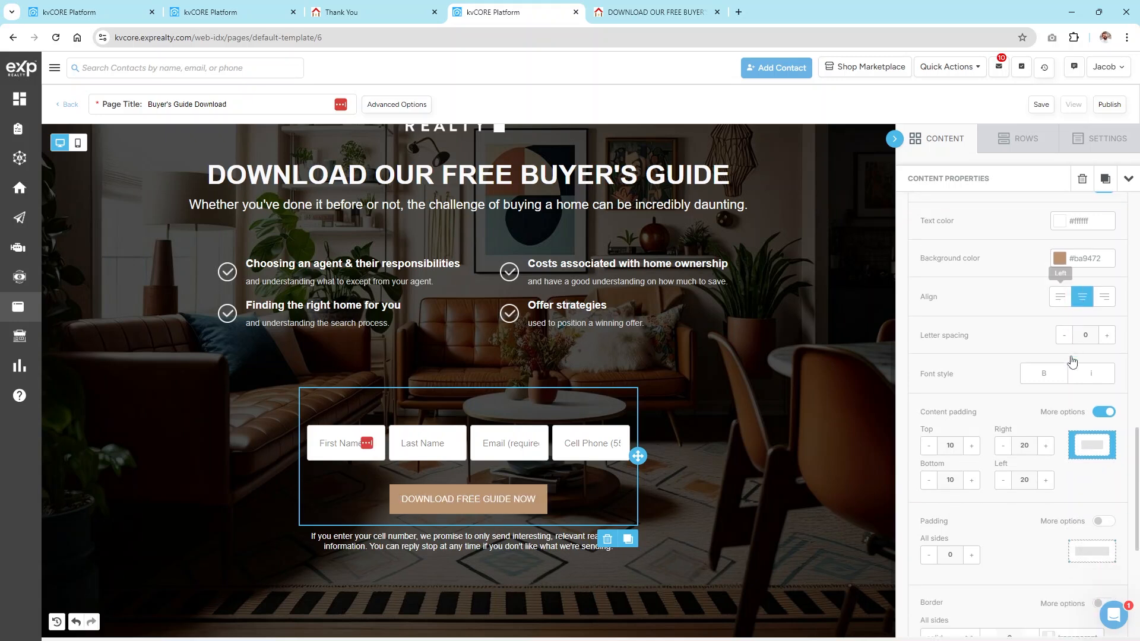
pyautogui.scroll(-2, 958, 480)
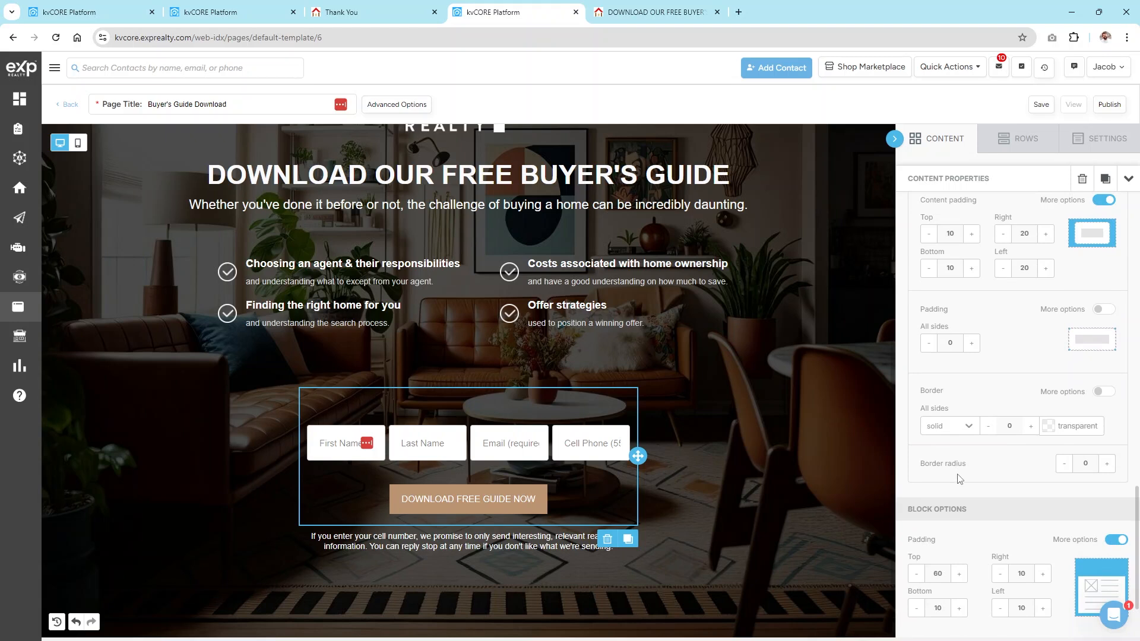
pyautogui.scroll(-2, 959, 478)
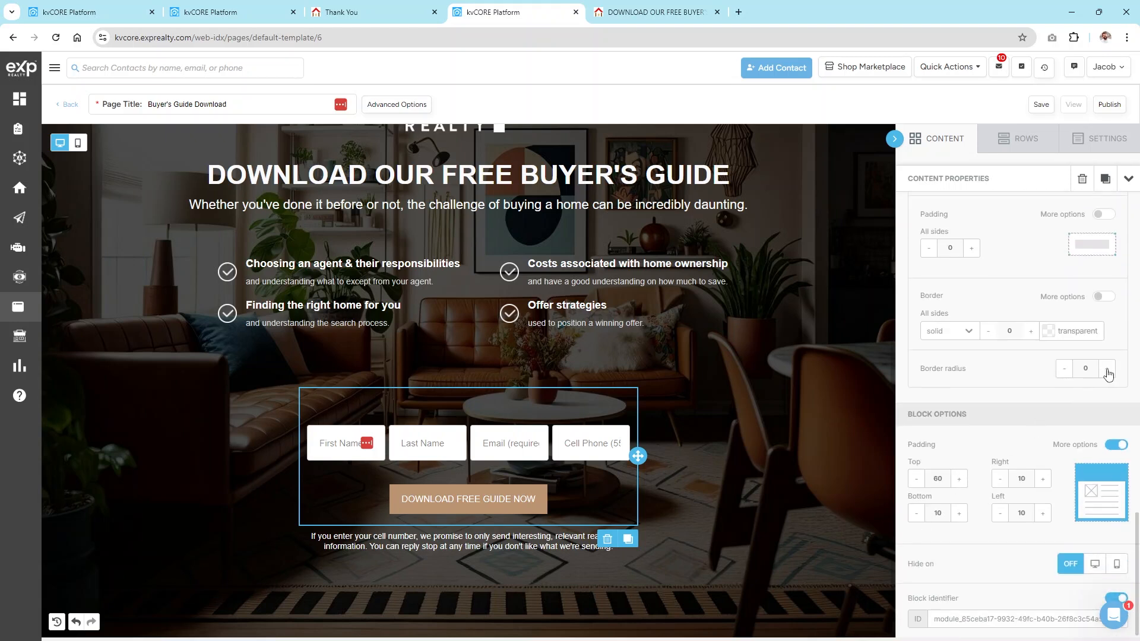
pyautogui.click(1107, 369)
pyautogui.click(1107, 370)
pyautogui.click(1064, 369)
pyautogui.click(1064, 368)
# Step: Publish the Buyer's Guide Download landing page
pyautogui.scroll(5, 1028, 375)
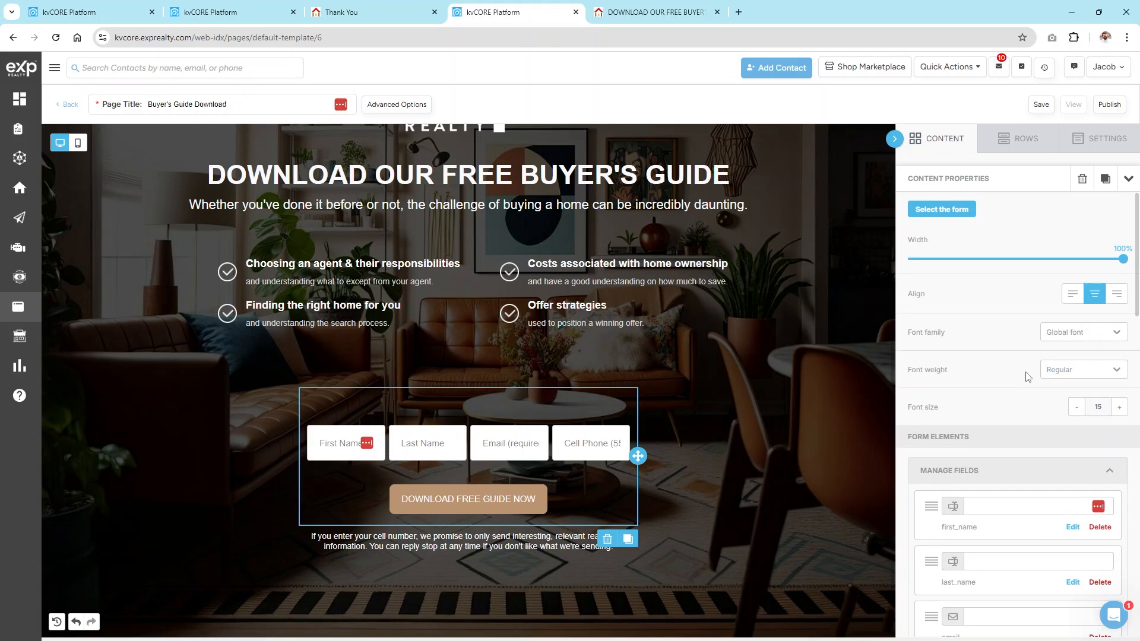
pyautogui.scroll(2, 647, 380)
pyautogui.scroll(1, 492, 358)
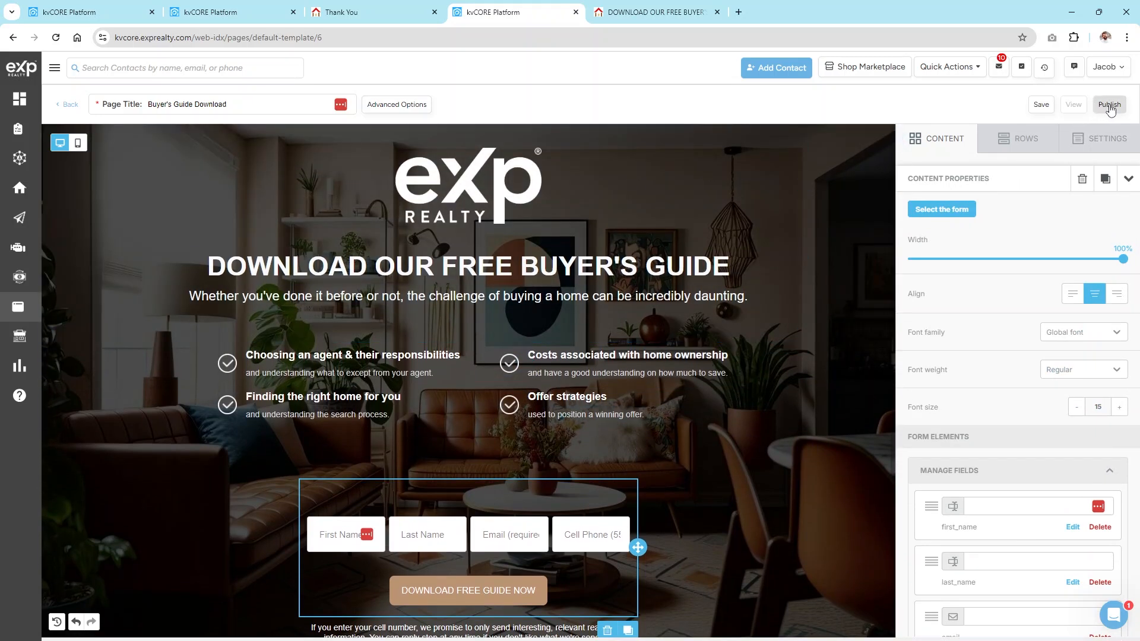
pyautogui.click(1109, 105)
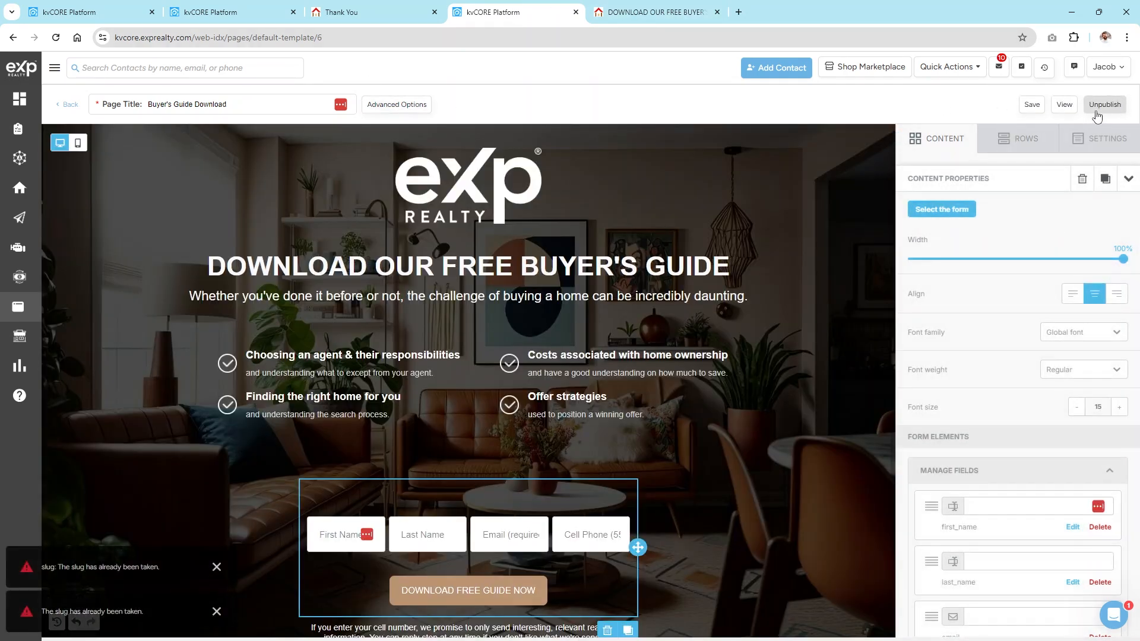
# Step: View the live page, which reports the slug is already taken, and return to the editor
pyautogui.click(1065, 105)
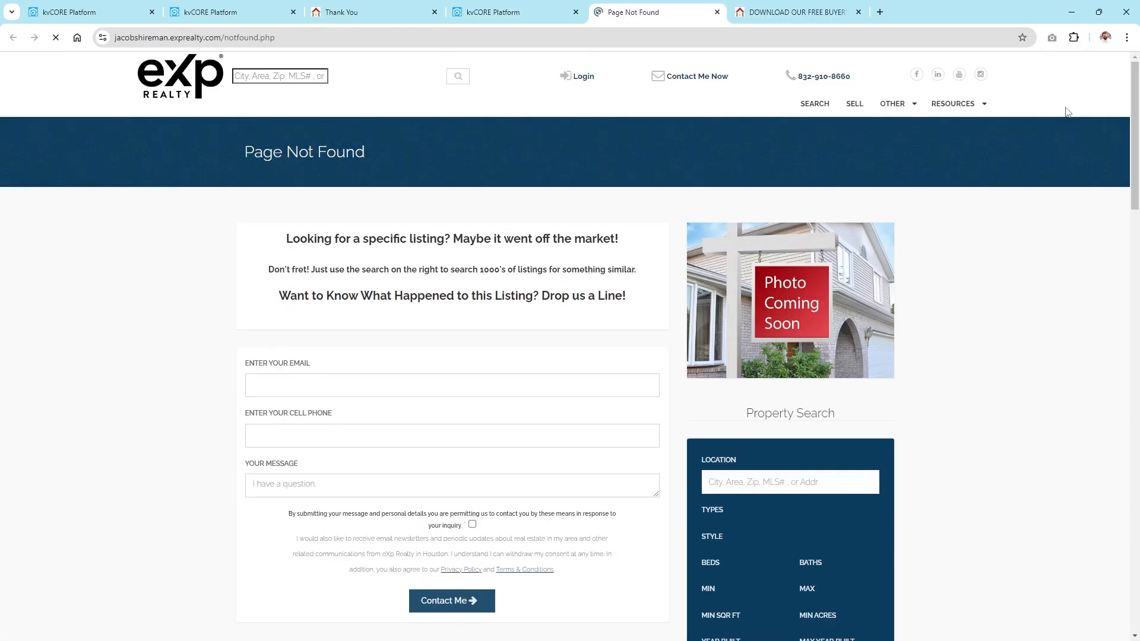
pyautogui.scroll(-3, 318, 293)
pyautogui.scroll(3, 318, 288)
pyautogui.click(514, 7)
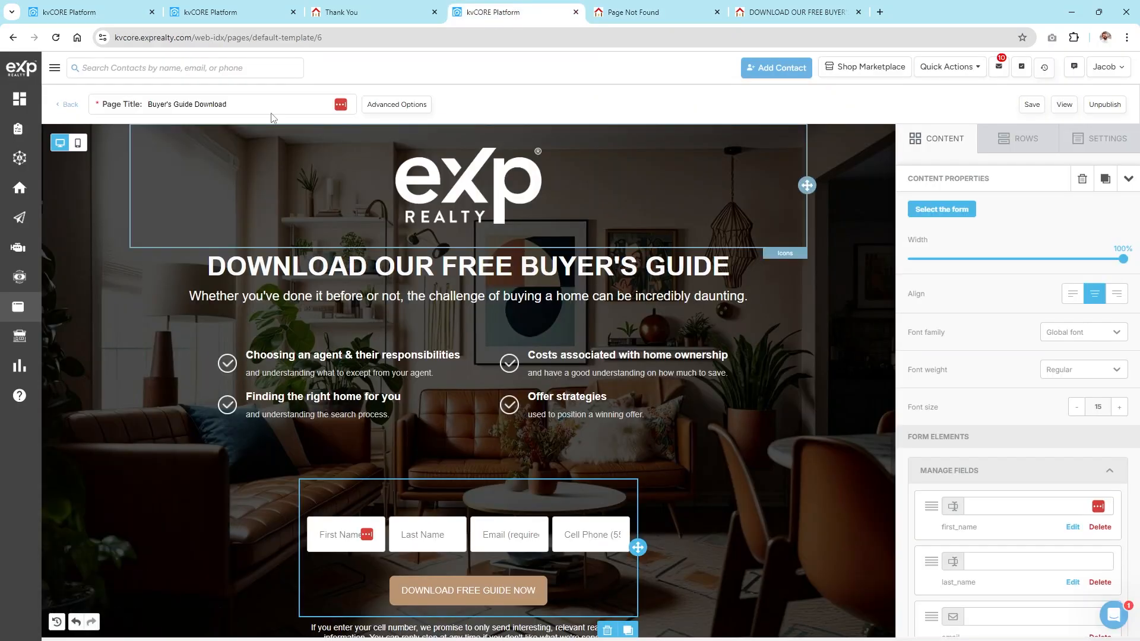
# Step: Change the page slug to houston-buyers-guide-download, save the page, and open it live
pyautogui.click(396, 105)
pyautogui.click(702, 155)
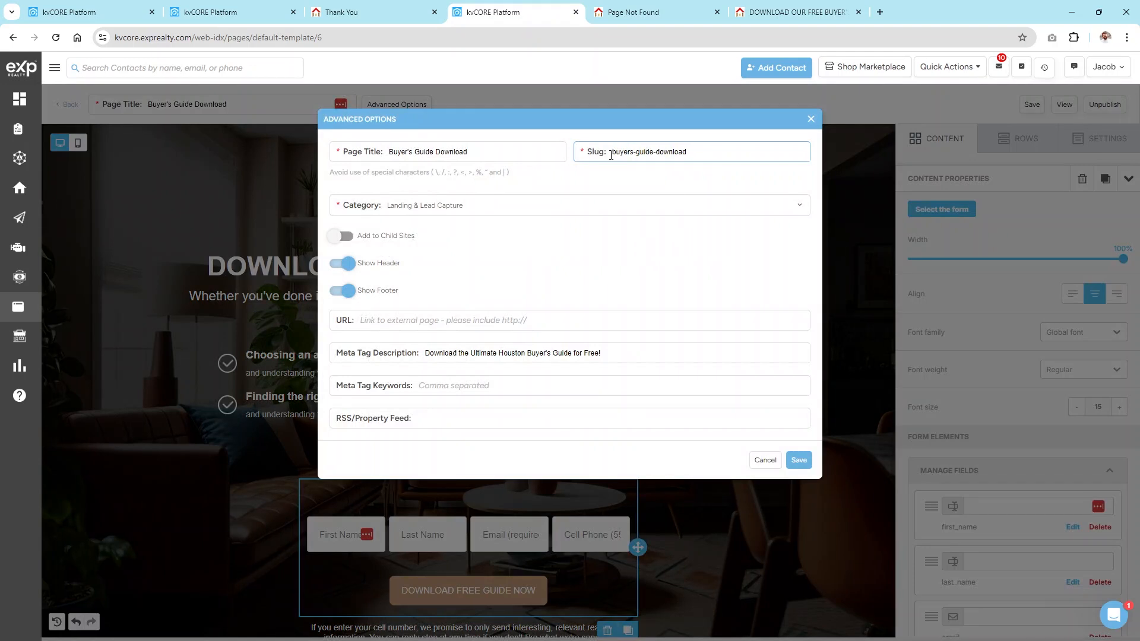
pyautogui.press('Home')
pyautogui.write('houston-')
pyautogui.click(540, 271)
pyautogui.click(766, 460)
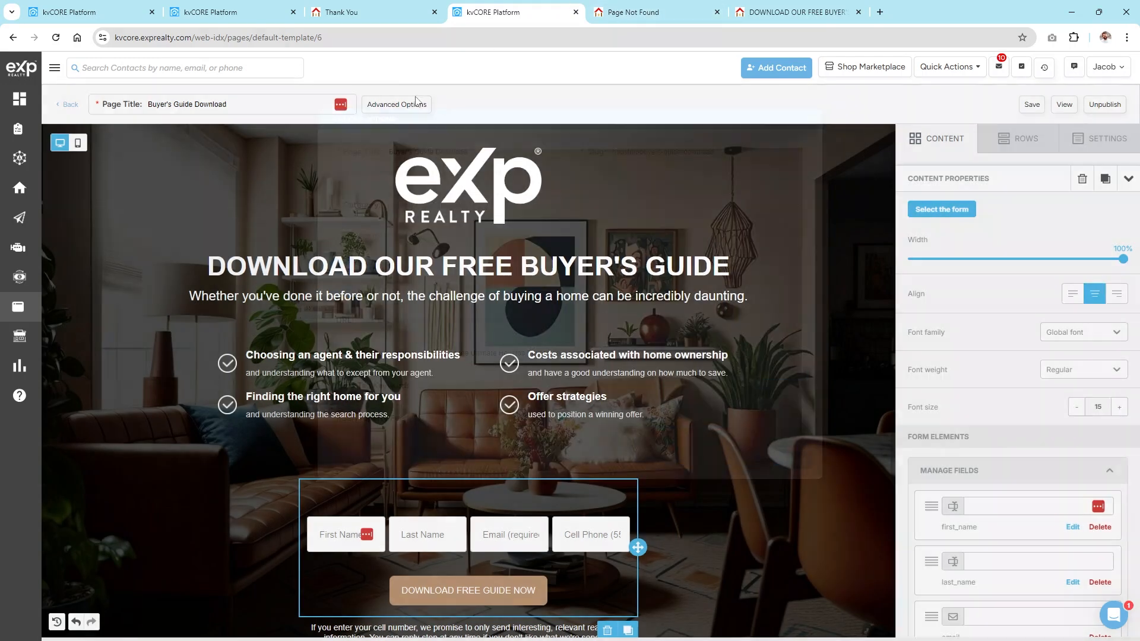
pyautogui.click(415, 102)
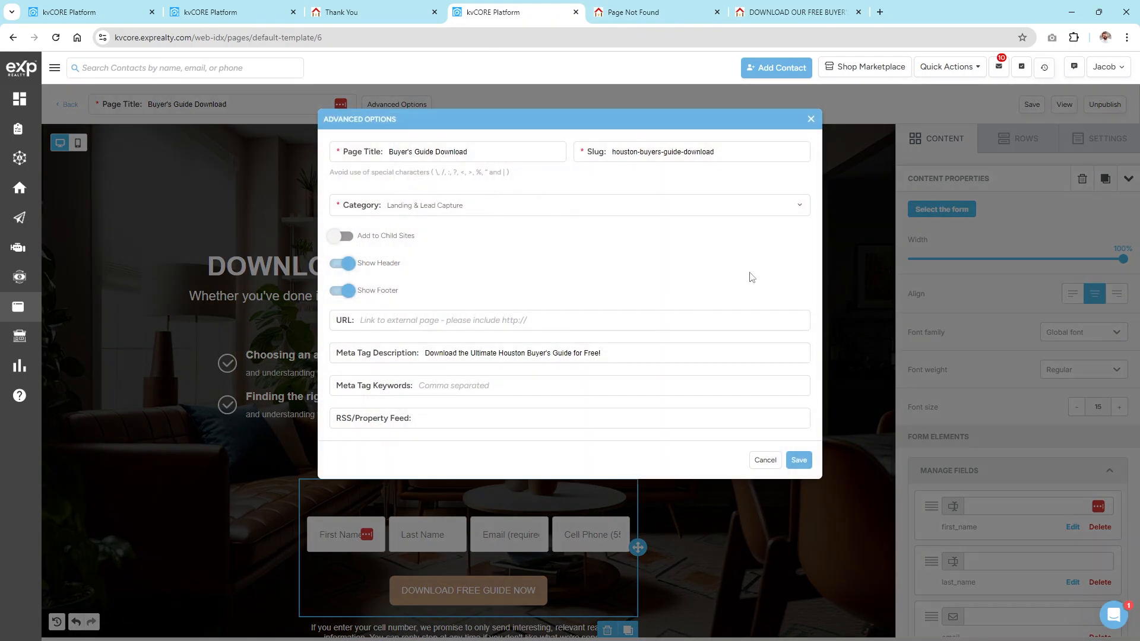
pyautogui.click(799, 461)
pyautogui.click(1033, 105)
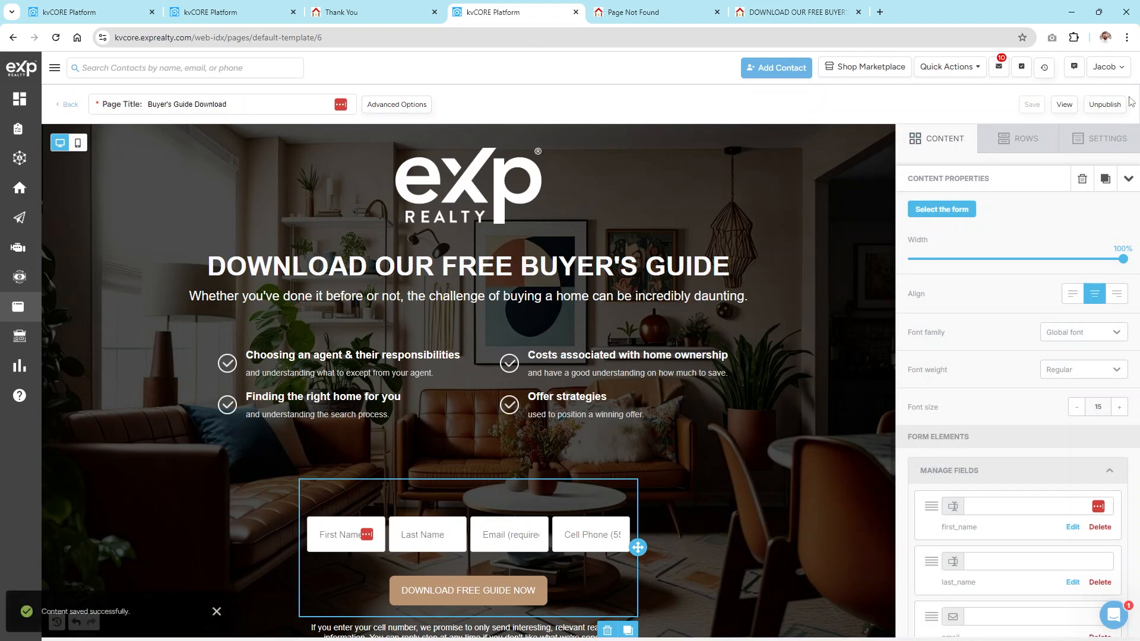
pyautogui.click(1065, 104)
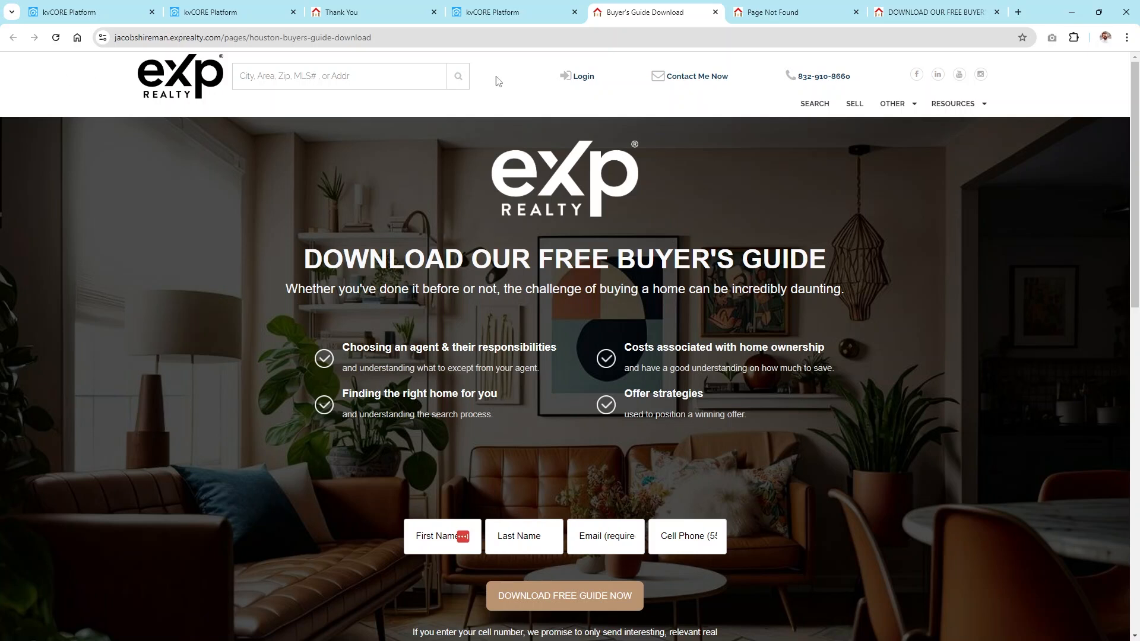
# Step: Turn off Show Header and Show Footer for the page, save, and reload the live page
pyautogui.click(394, 8)
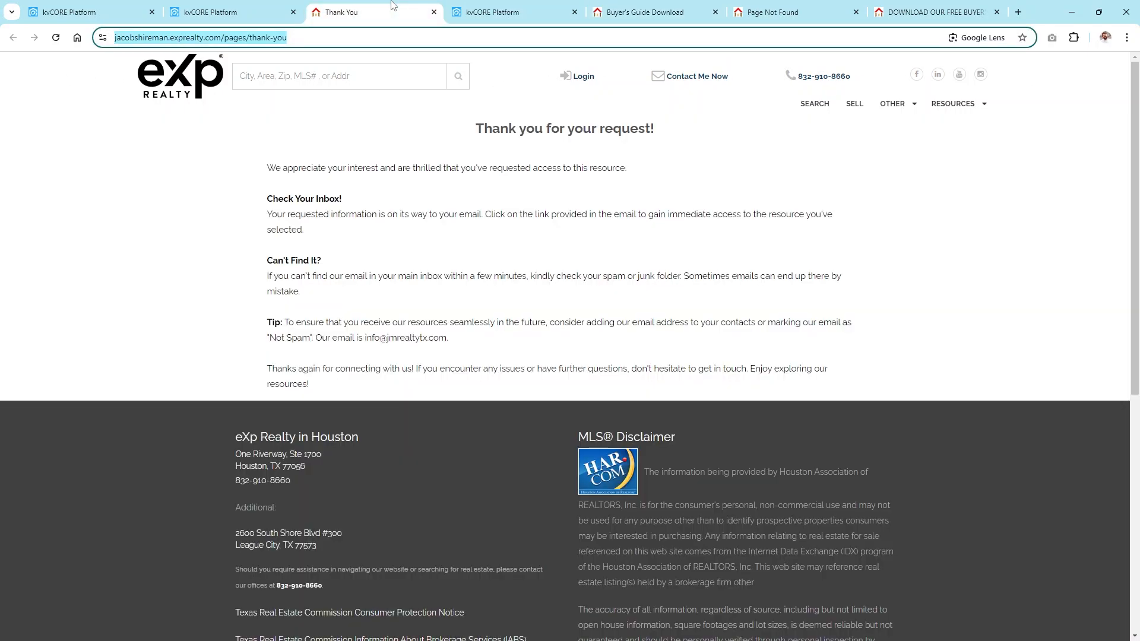
pyautogui.click(489, 5)
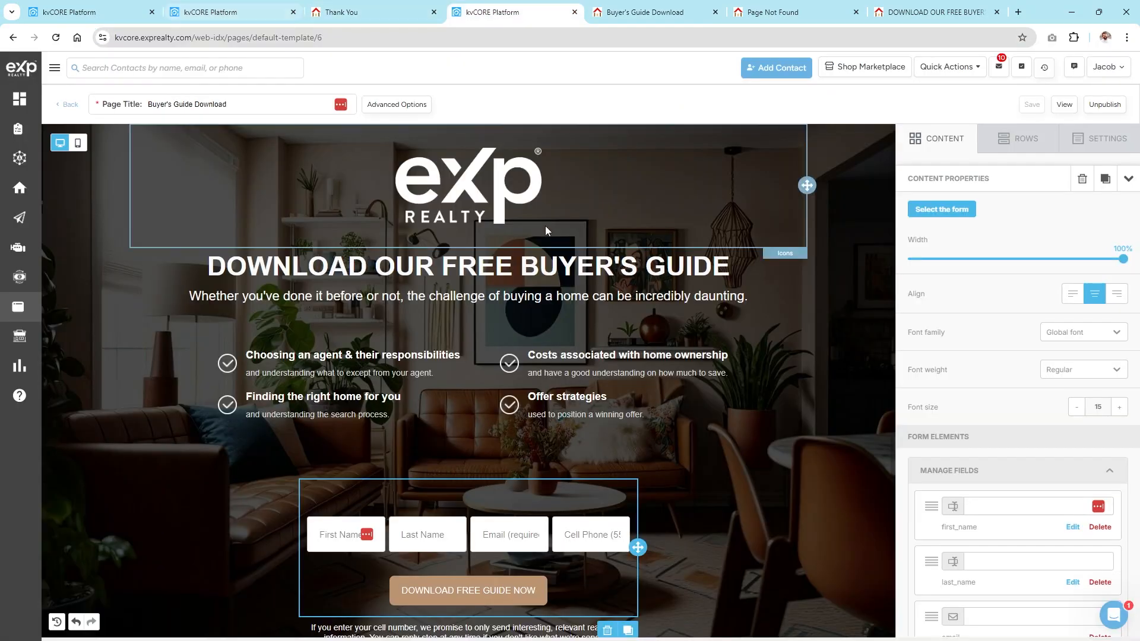
pyautogui.click(412, 106)
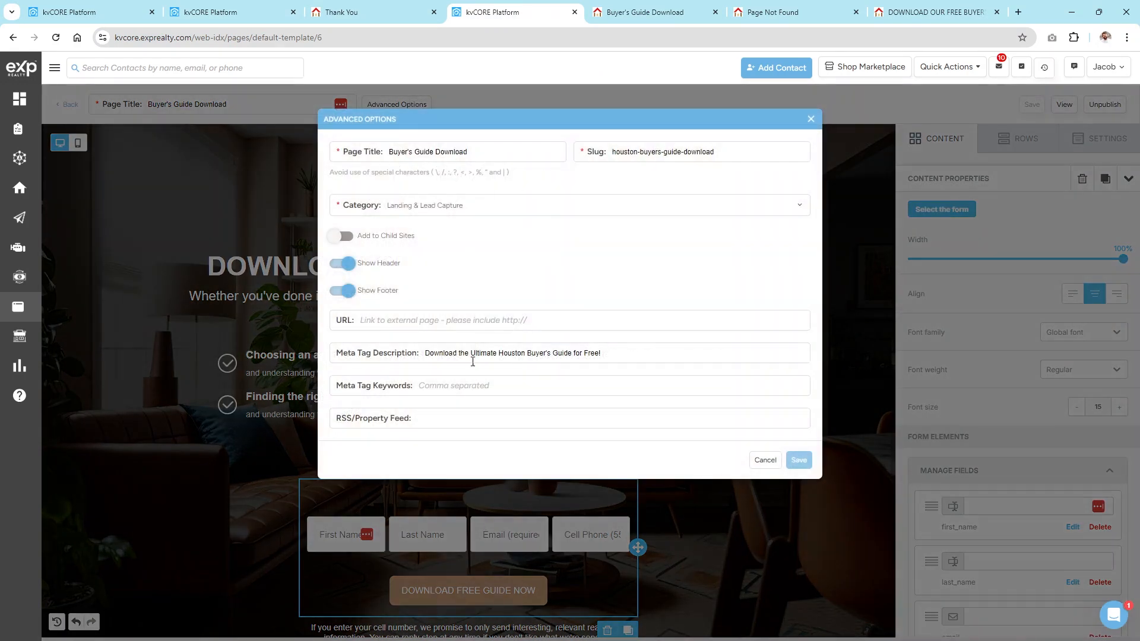
pyautogui.click(357, 263)
pyautogui.click(350, 291)
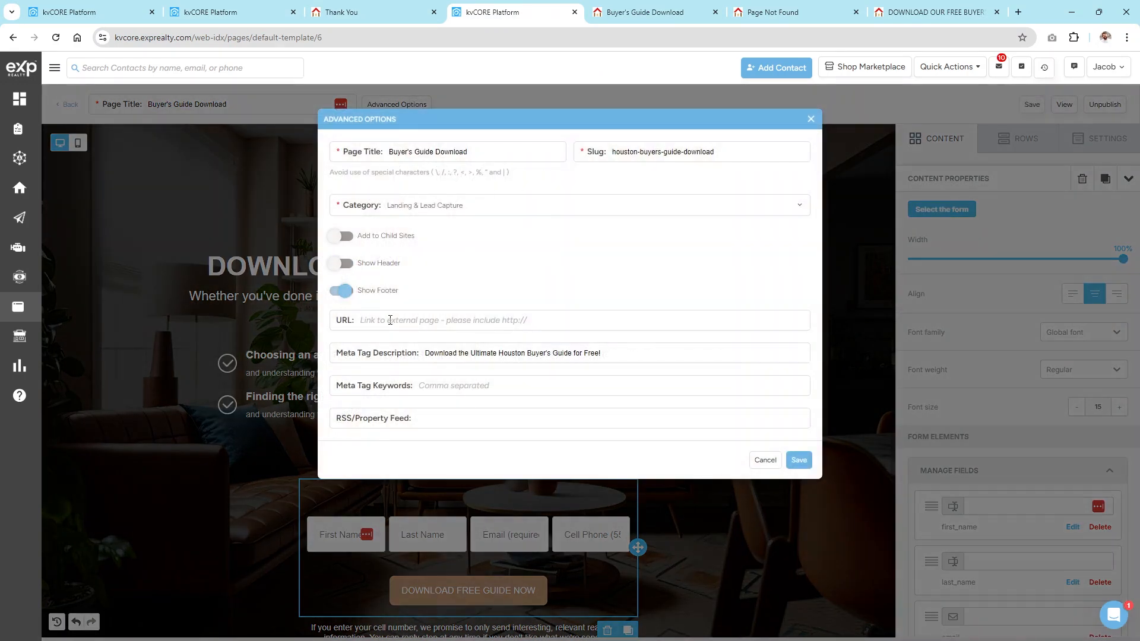
pyautogui.click(799, 461)
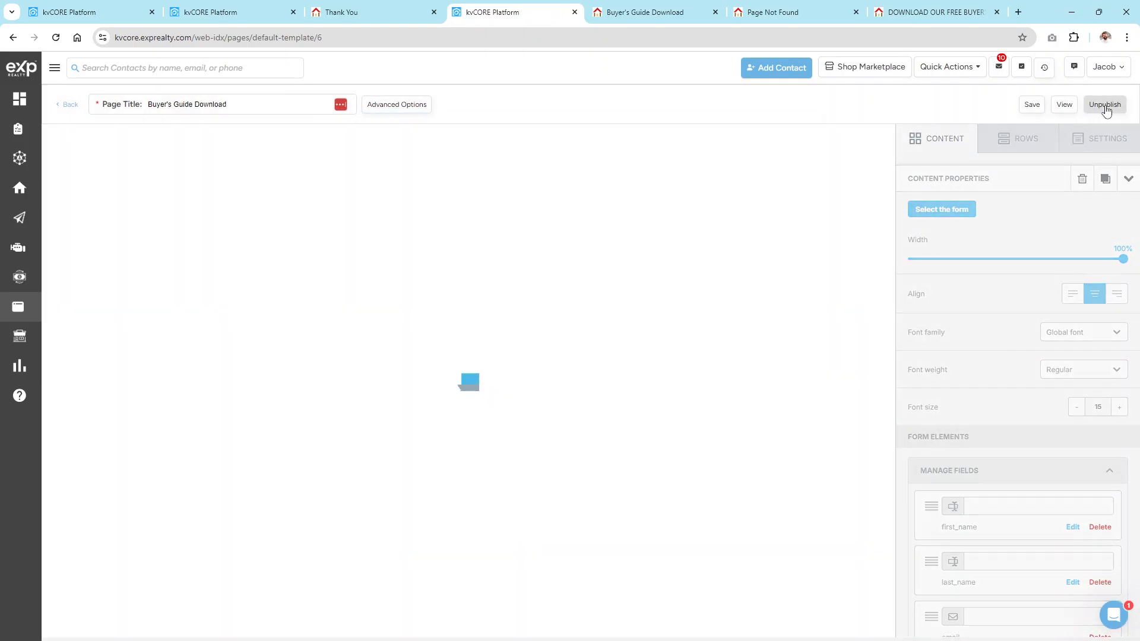
pyautogui.click(1032, 104)
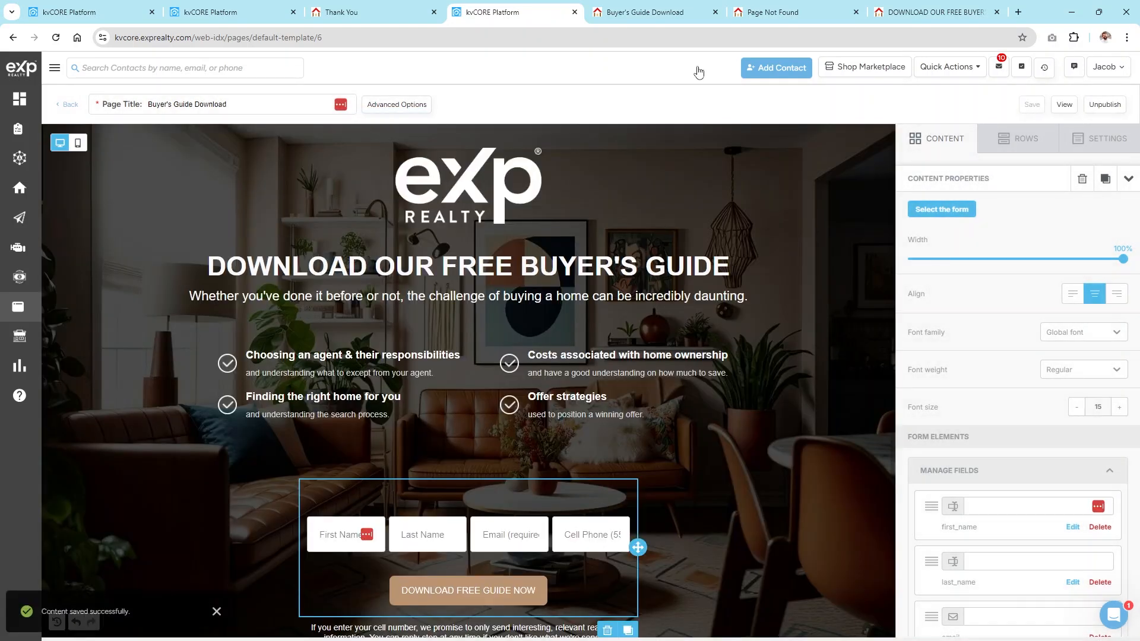
pyautogui.click(623, 13)
pyautogui.click(56, 37)
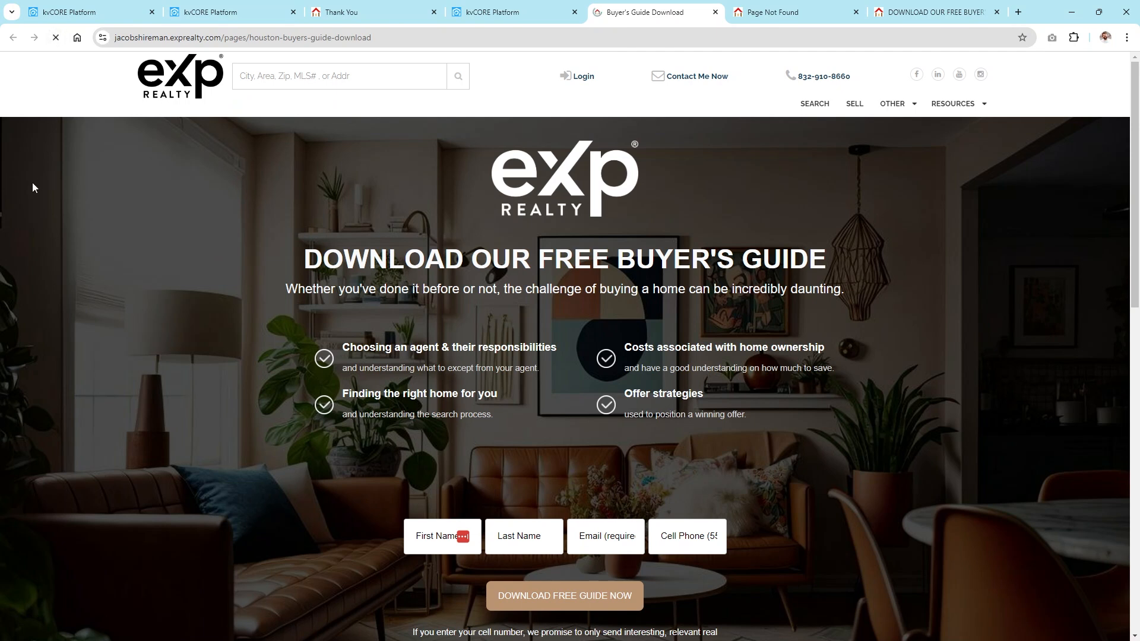
# Step: Compare the new live landing page with the original buyer's guide page
pyautogui.scroll(-1, 431, 275)
pyautogui.scroll(1, 431, 275)
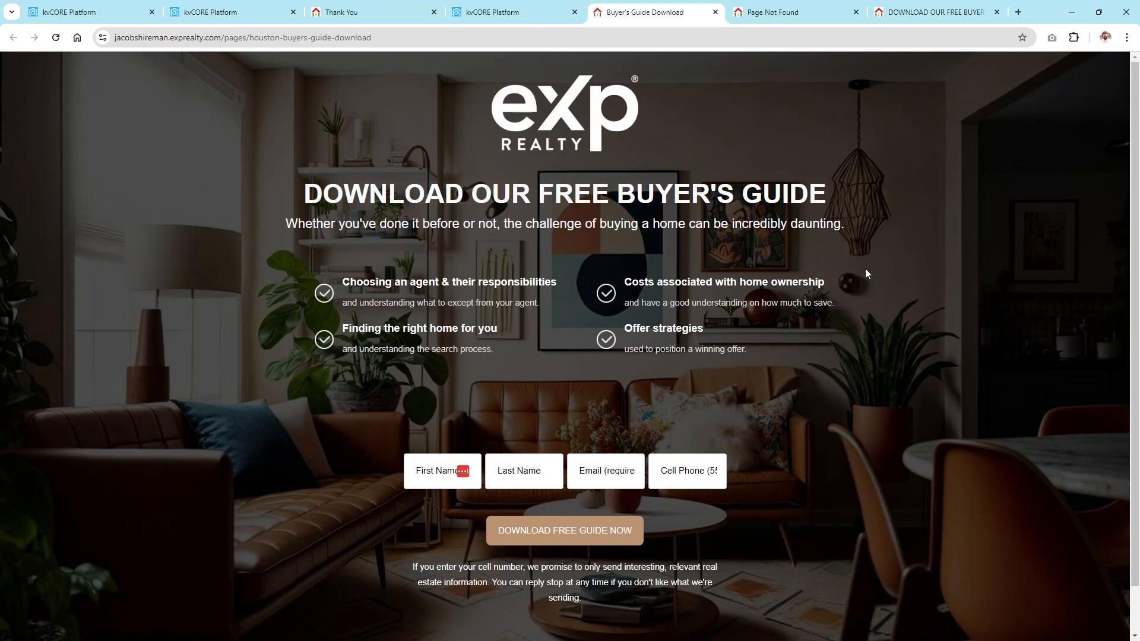
pyautogui.scroll(-1, 867, 258)
pyautogui.scroll(1, 593, 318)
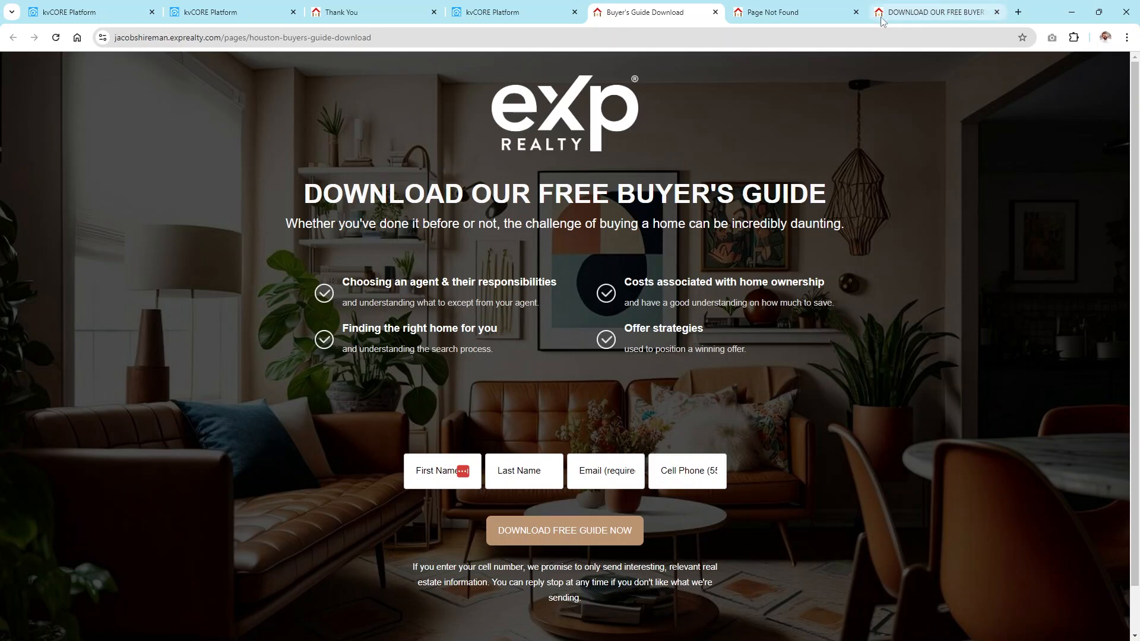
pyautogui.click(923, 11)
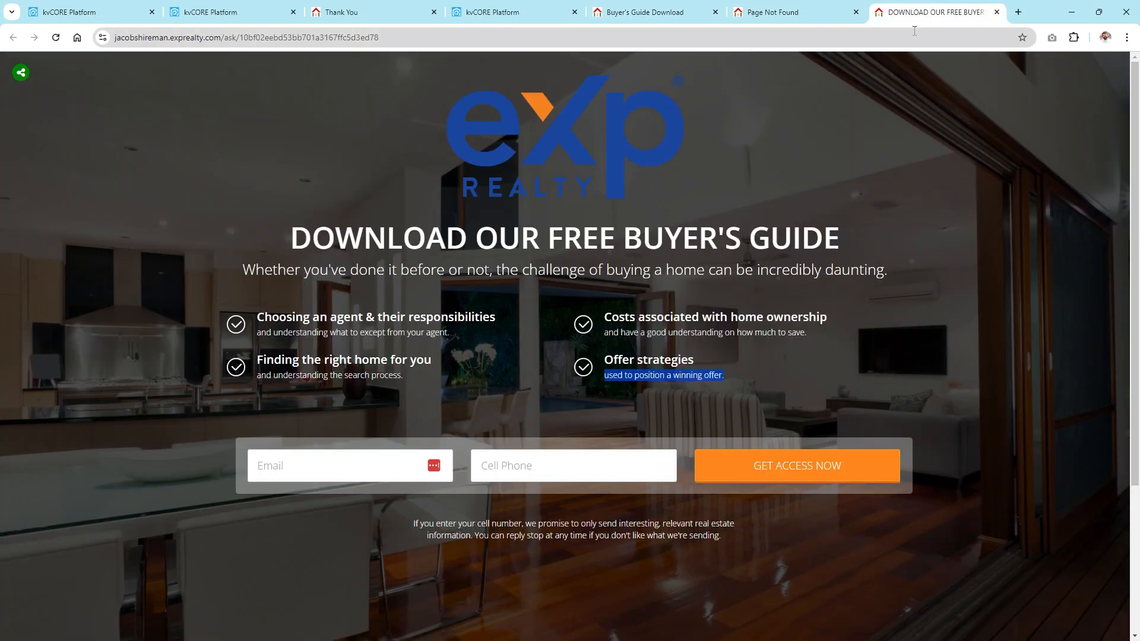
pyautogui.click(683, 11)
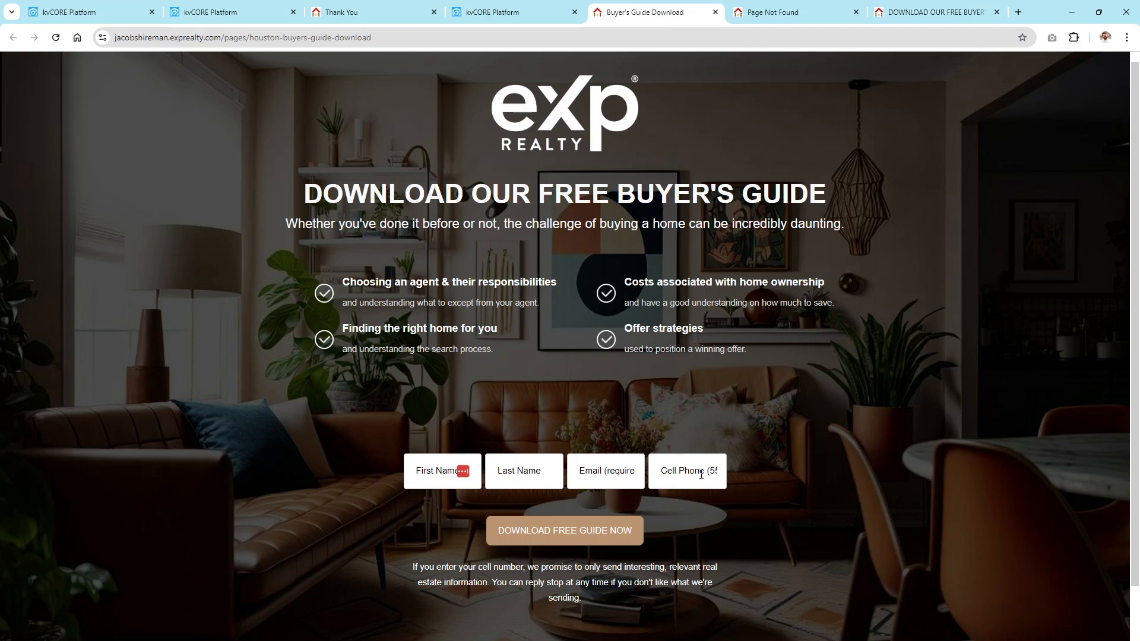
pyautogui.click(522, 13)
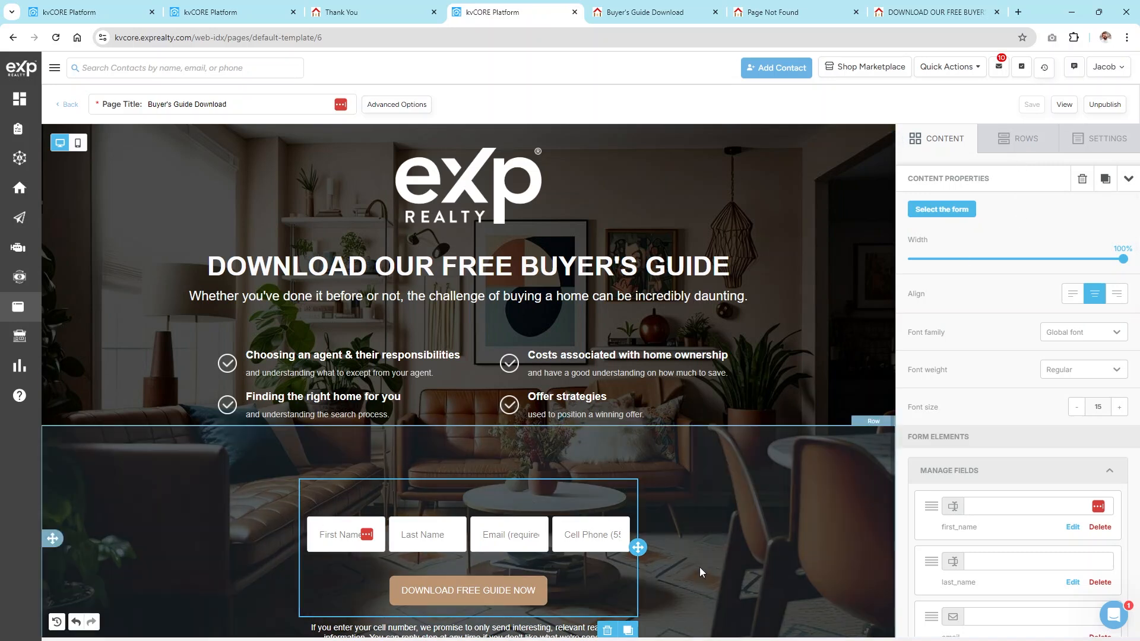
# Step: Go to the Buyer's Guide Download tab, select its URL, and start on the First Name field
pyautogui.click(926, 7)
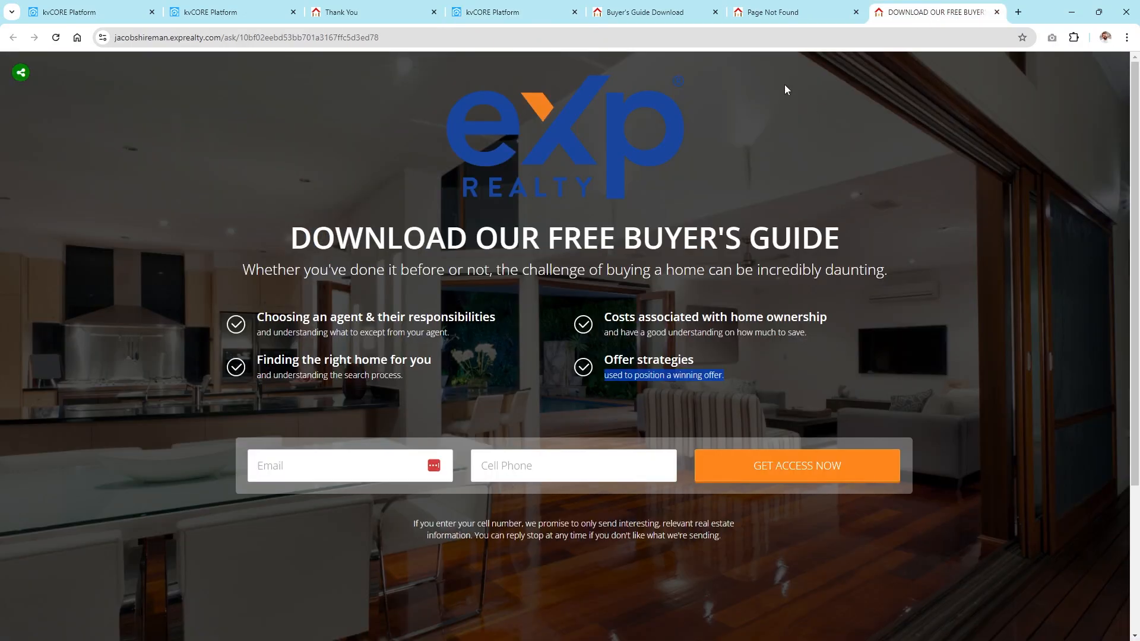
pyautogui.click(775, 11)
pyautogui.click(638, 13)
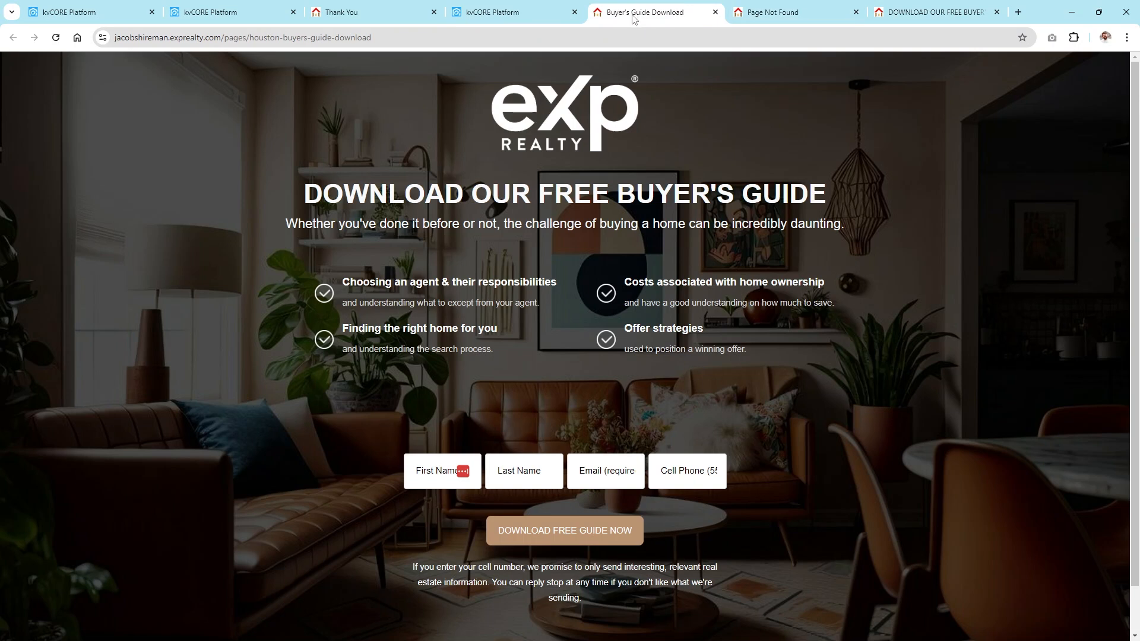
pyautogui.click(380, 33)
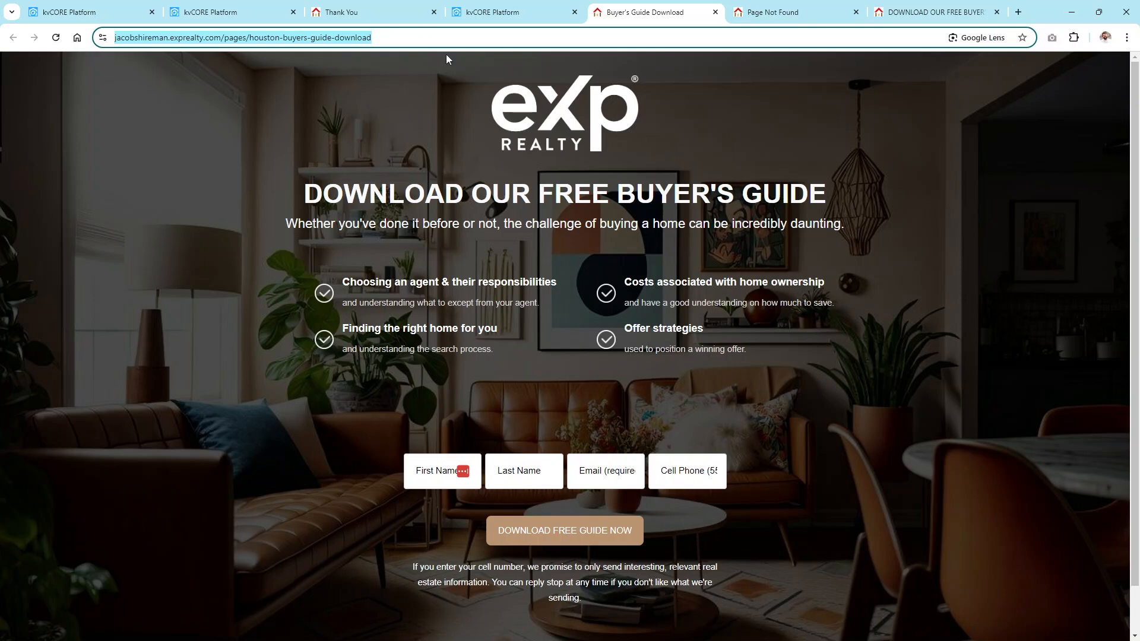
pyautogui.click(448, 473)
# Step: Fill the form with a test lead's first name, last name, e-mail and cell phone
pyautogui.press('Tab')
pyautogui.press('Tab')
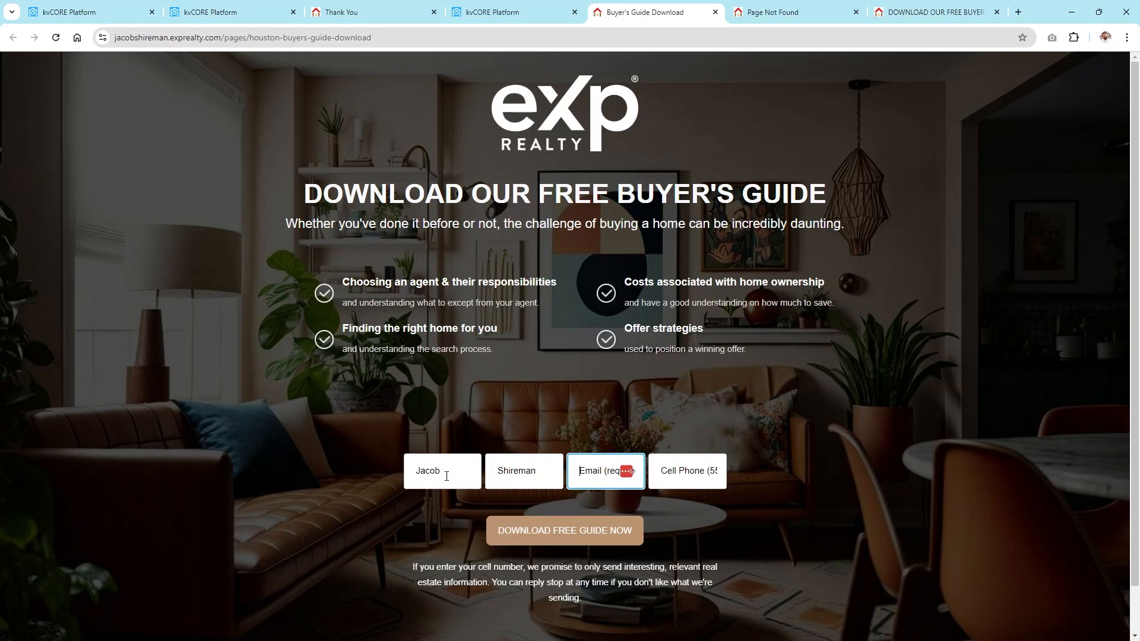
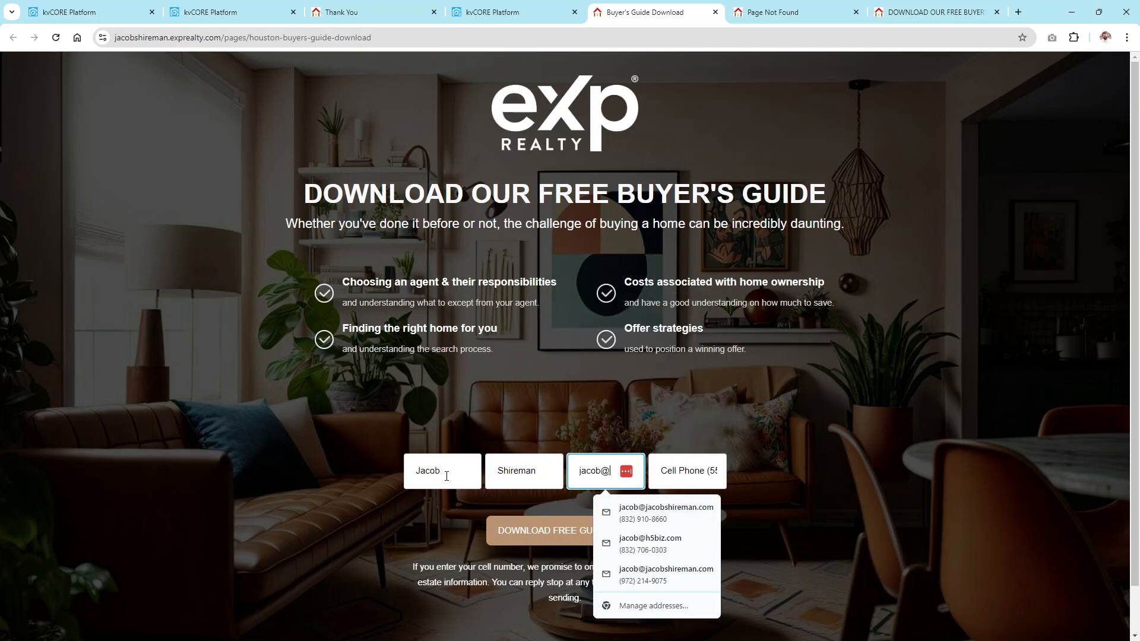
pyautogui.press('Tab')
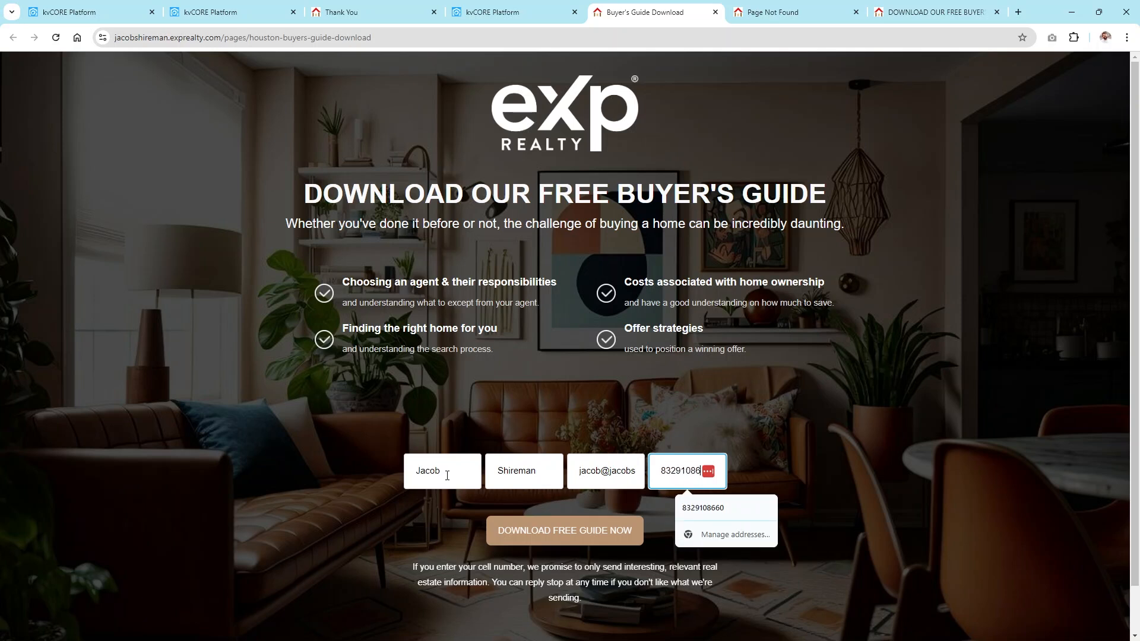
# Step: Submit the form with DOWNLOAD FREE GUIDE NOW and return to the main kvCORE tab
pyautogui.click(560, 543)
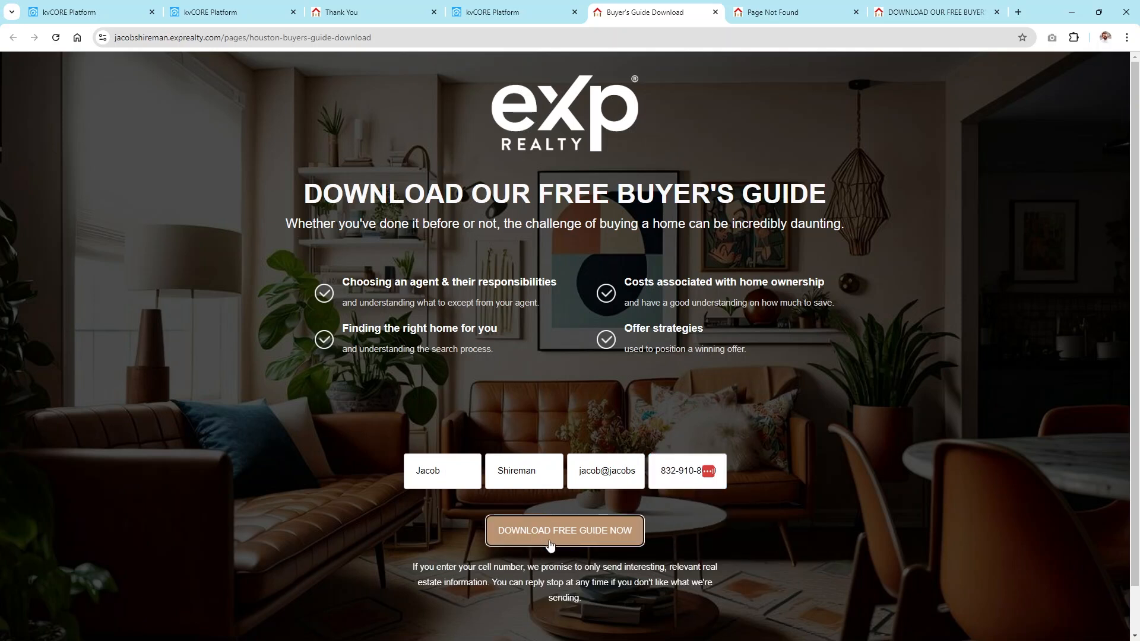
pyautogui.click(559, 545)
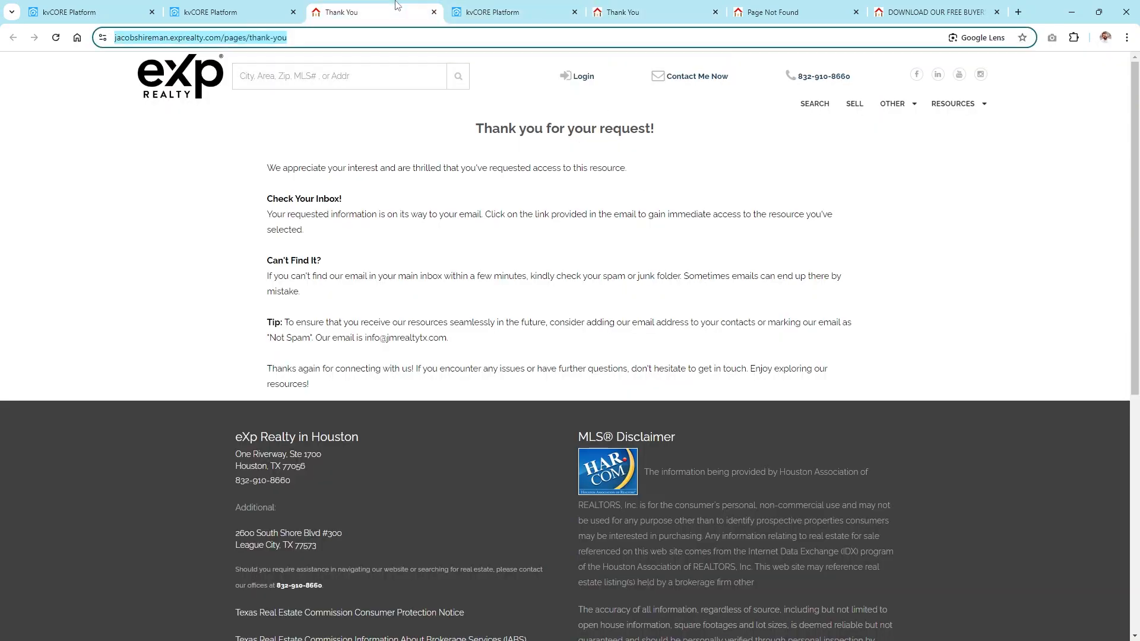
pyautogui.click(231, 8)
pyautogui.click(89, 12)
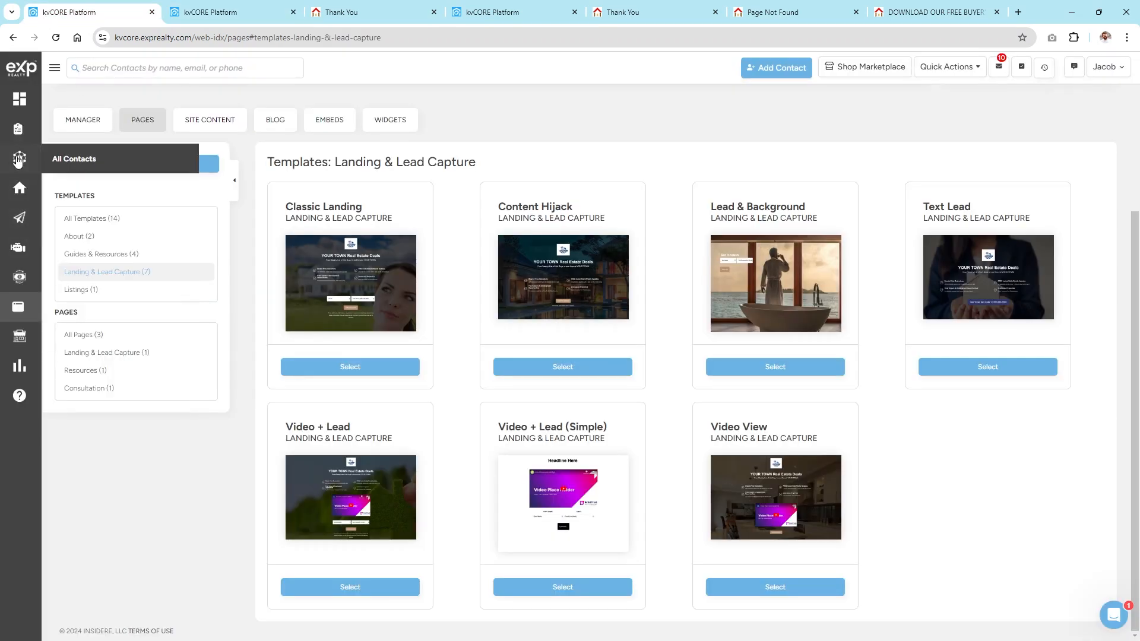
# Step: Search Smart Campaigns for 'buyer' and open the CORE Default Buyer campaign's details
pyautogui.moveTo(19, 238)
pyautogui.moveTo(19, 218)
pyautogui.click(86, 250)
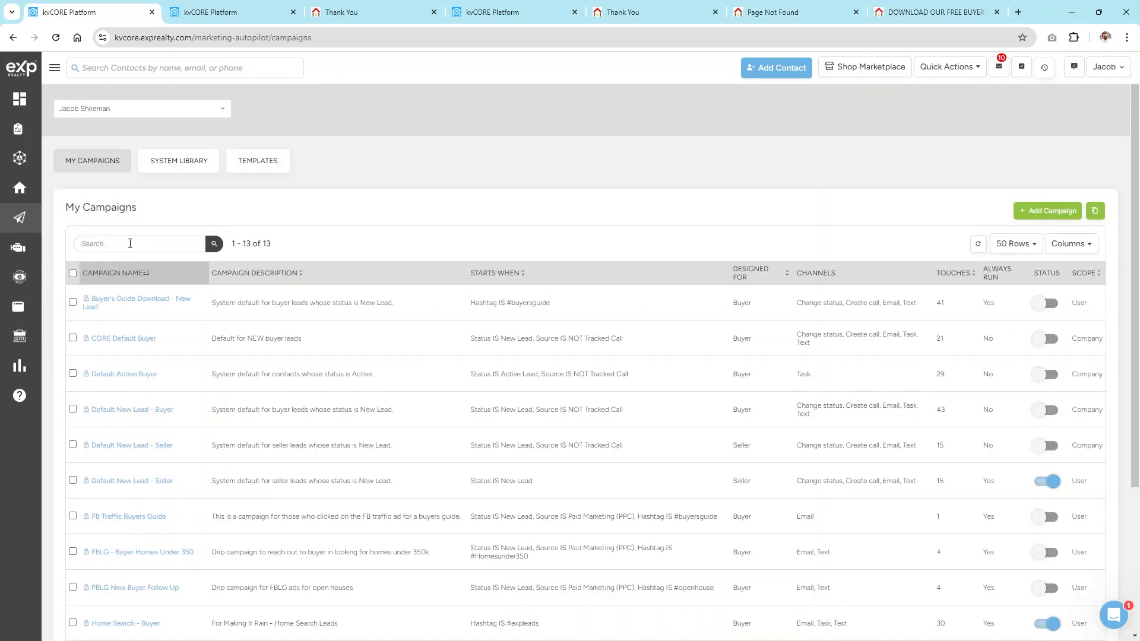
pyautogui.click(131, 243)
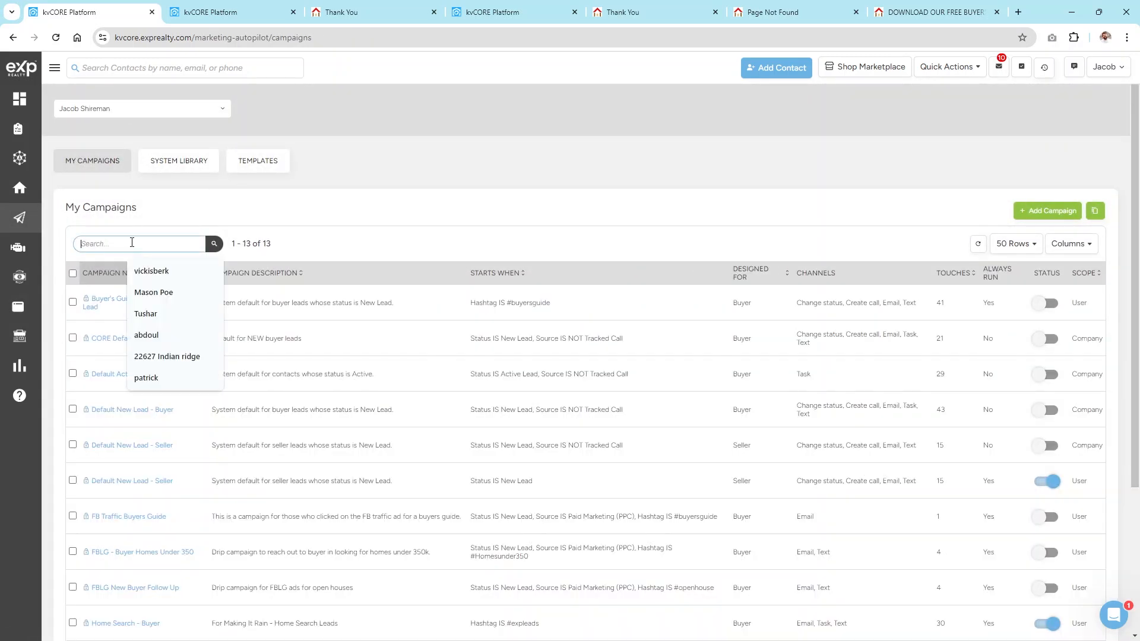
pyautogui.write('buyer')
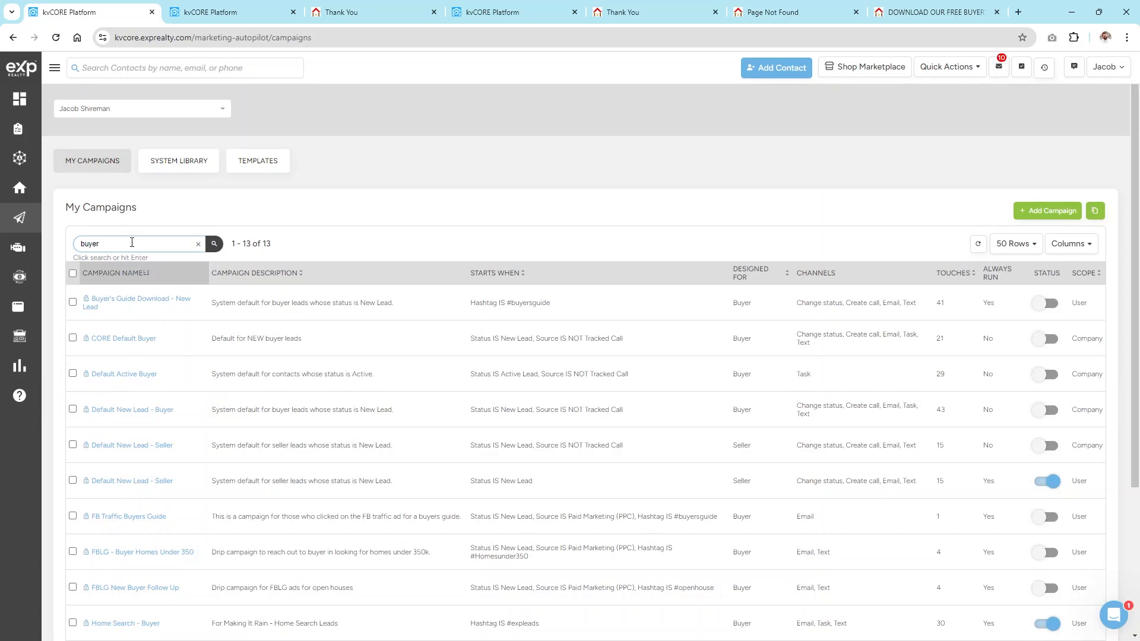
pyautogui.press('Return')
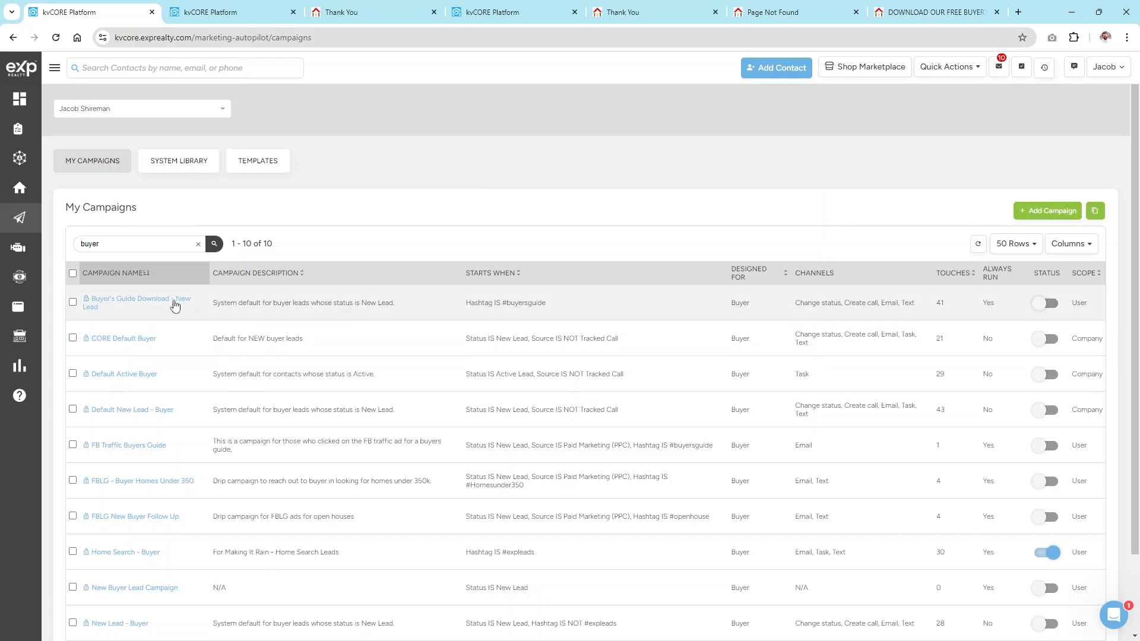
pyautogui.rightClick(173, 304)
pyautogui.click(232, 312)
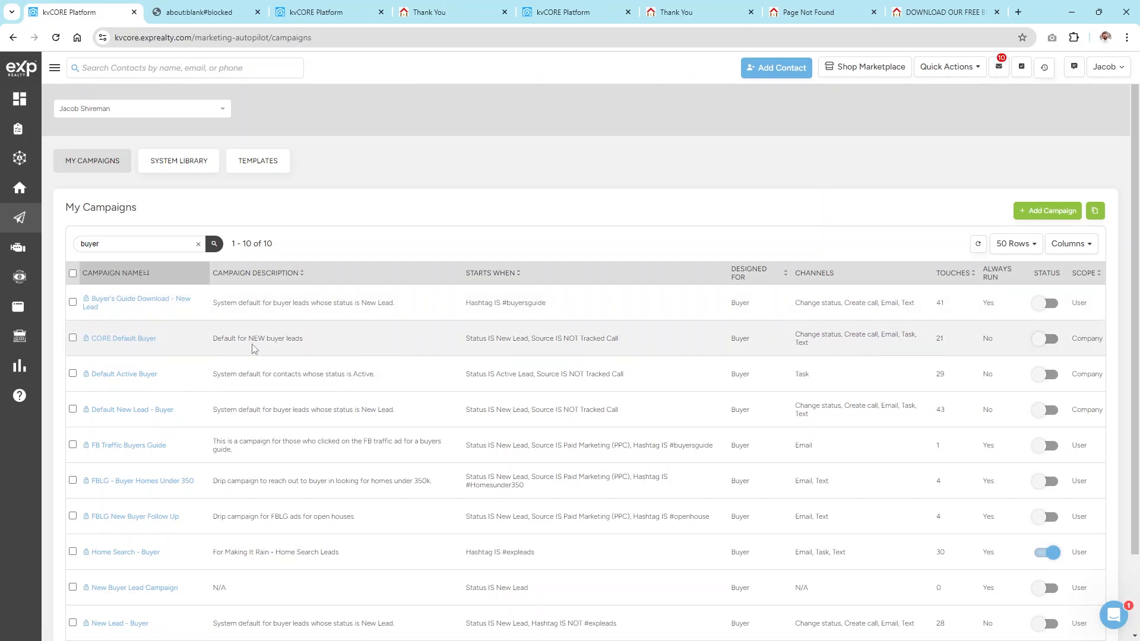
pyautogui.click(141, 340)
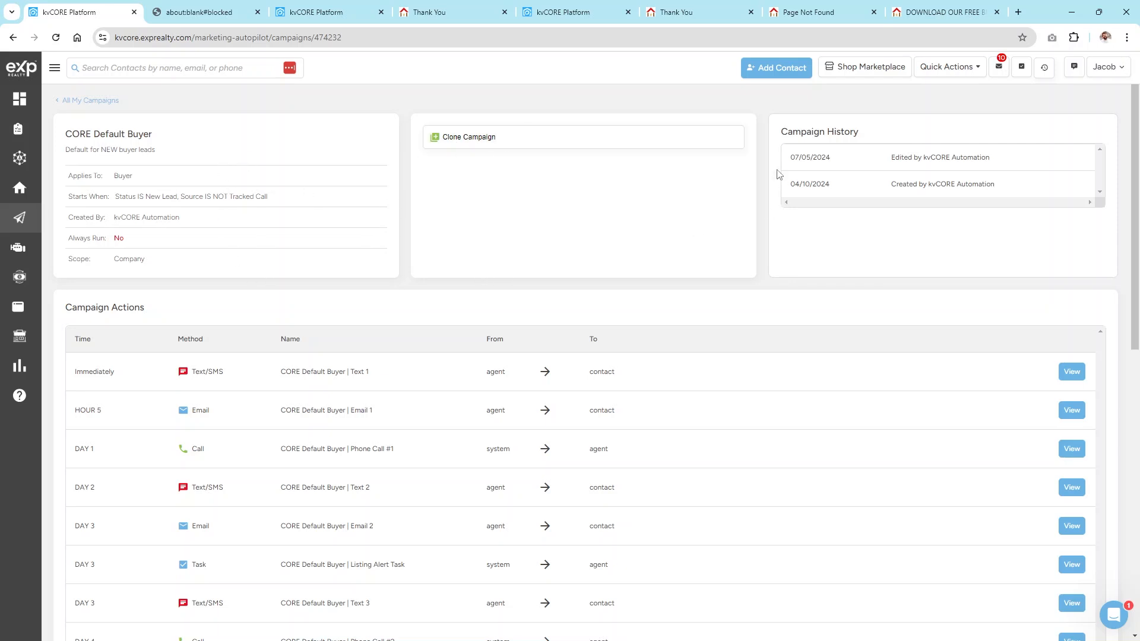
# Step: Start cloning CORE Default Buyer with the second trigger set to Hashtag IS buyersguide
pyautogui.click(475, 137)
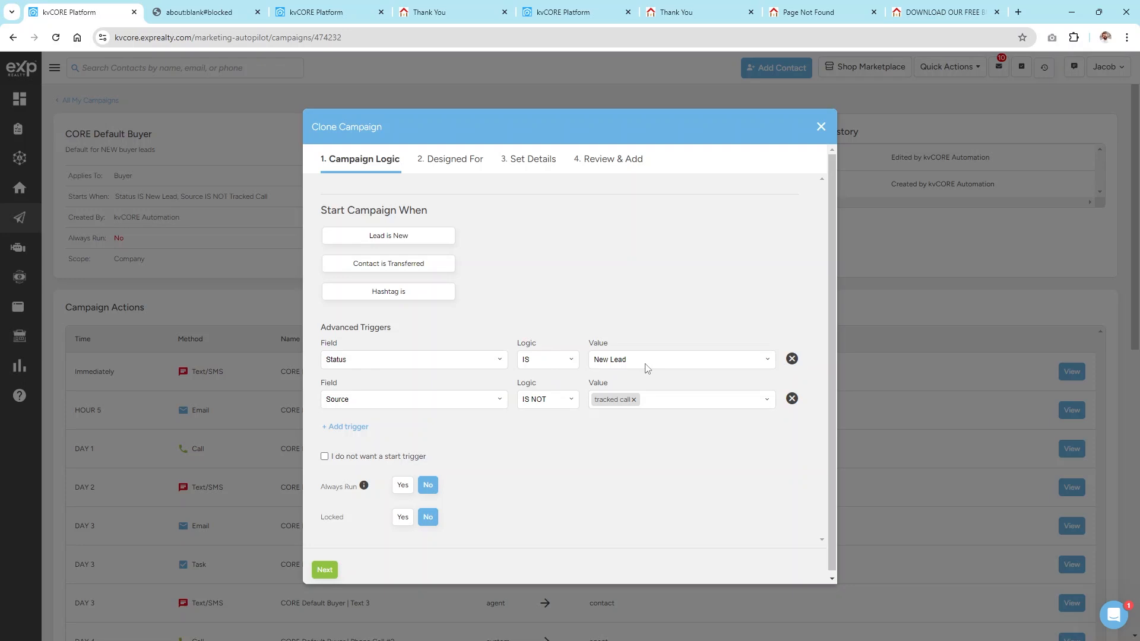
pyautogui.click(414, 399)
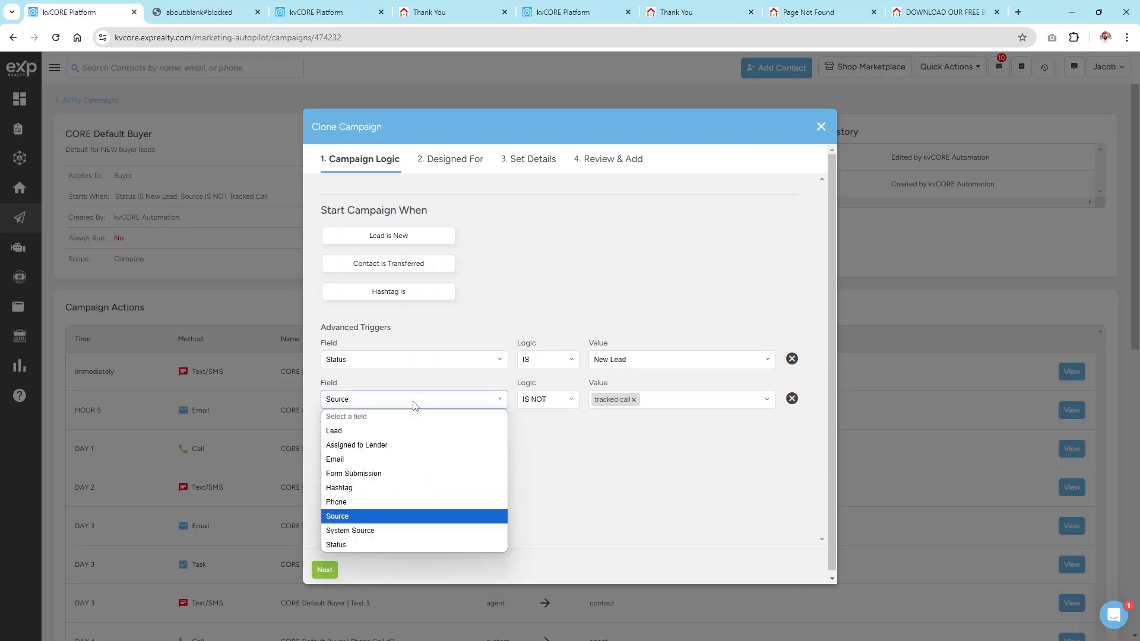
pyautogui.click(374, 487)
pyautogui.click(682, 403)
pyautogui.write('bu')
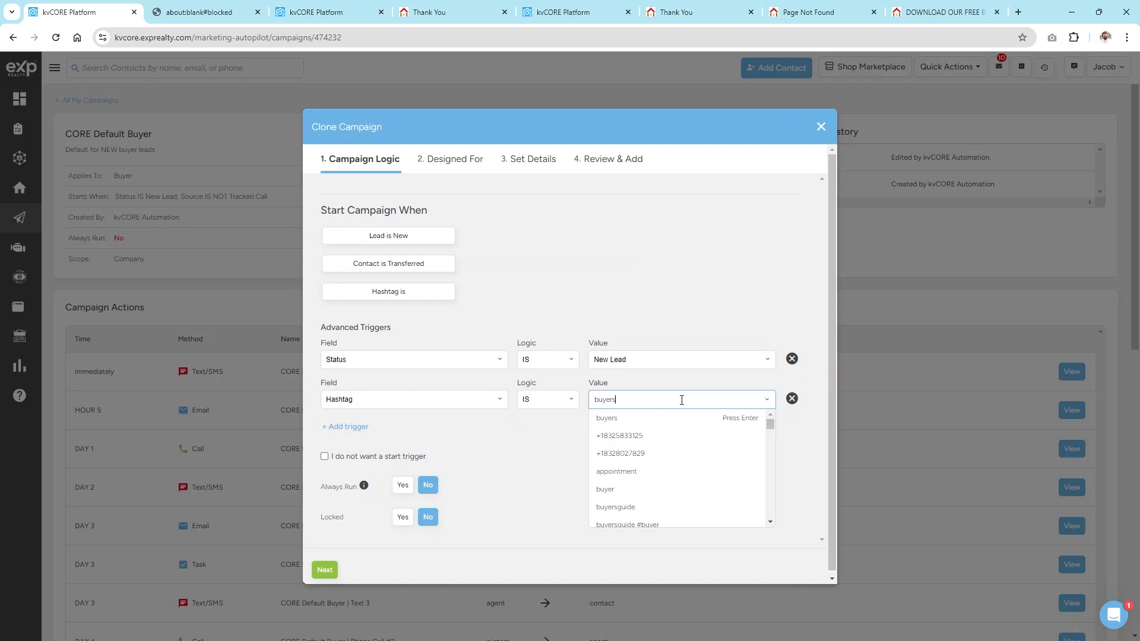
pyautogui.write('yersg')
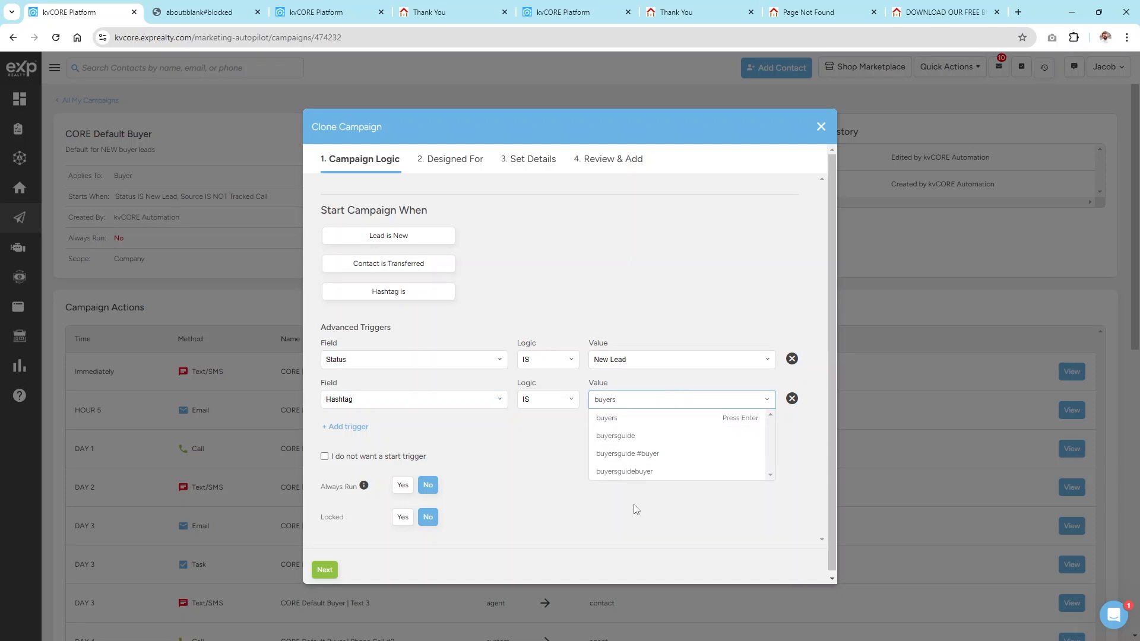
pyautogui.click(618, 437)
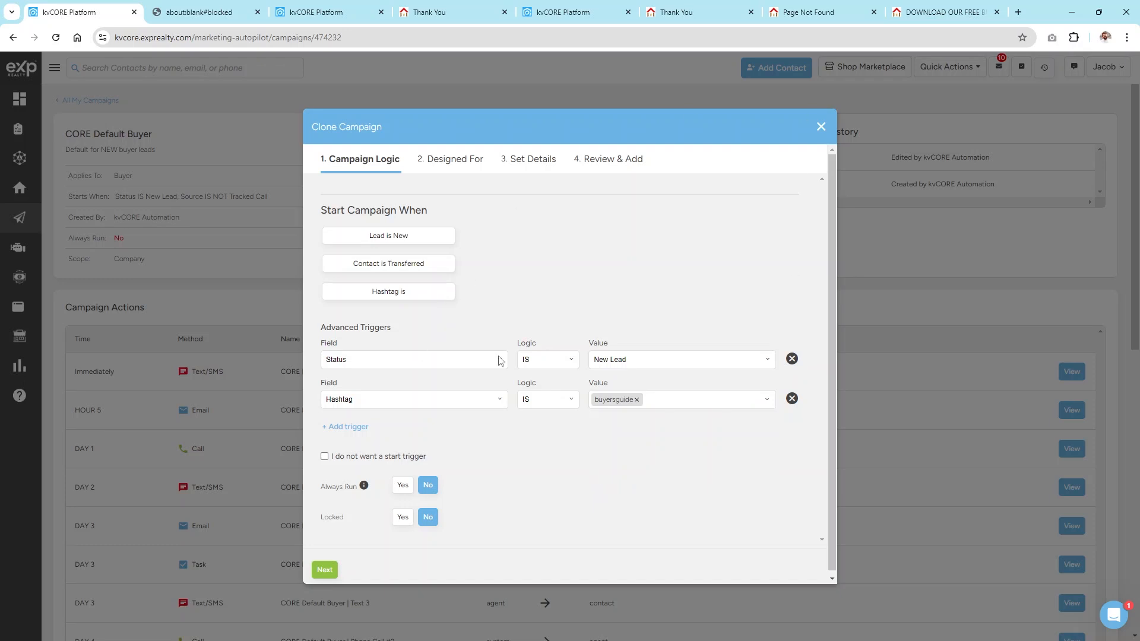
pyautogui.click(567, 403)
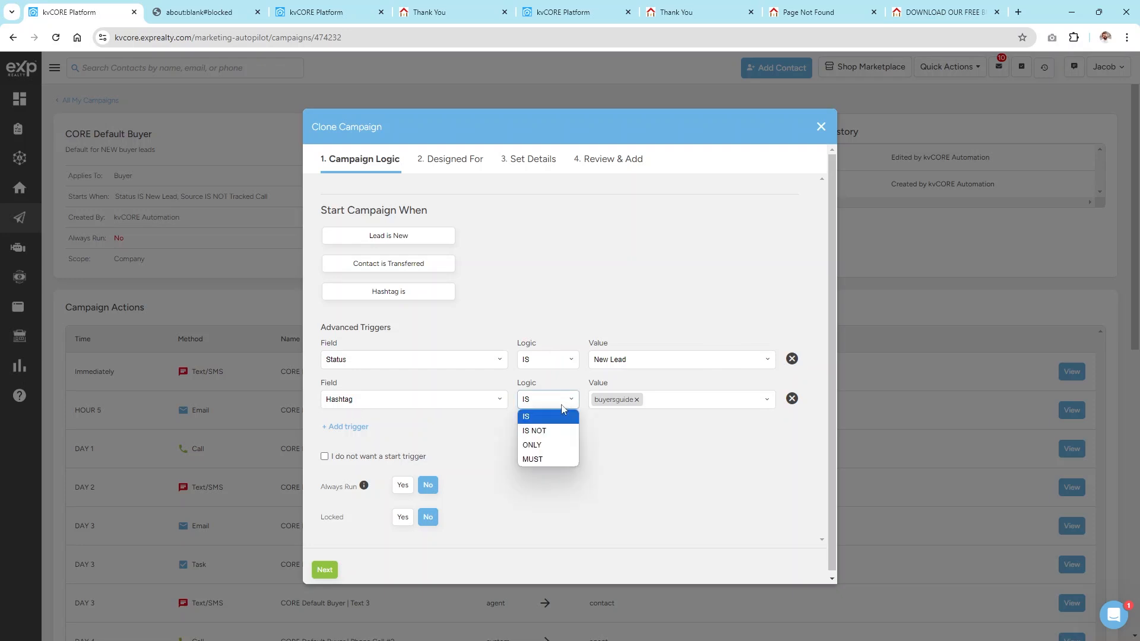
pyautogui.click(544, 430)
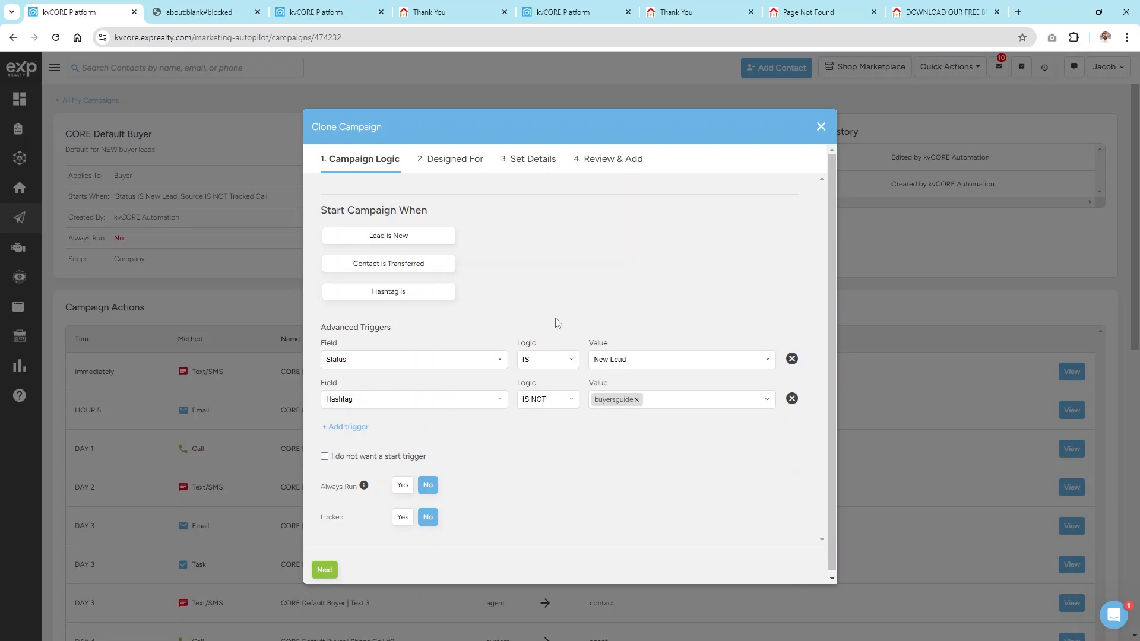
pyautogui.click(550, 400)
pyautogui.click(551, 418)
# Step: Discard the unsaved clone and return to the Buyer's Guide page editor
pyautogui.click(821, 127)
pyautogui.click(547, 315)
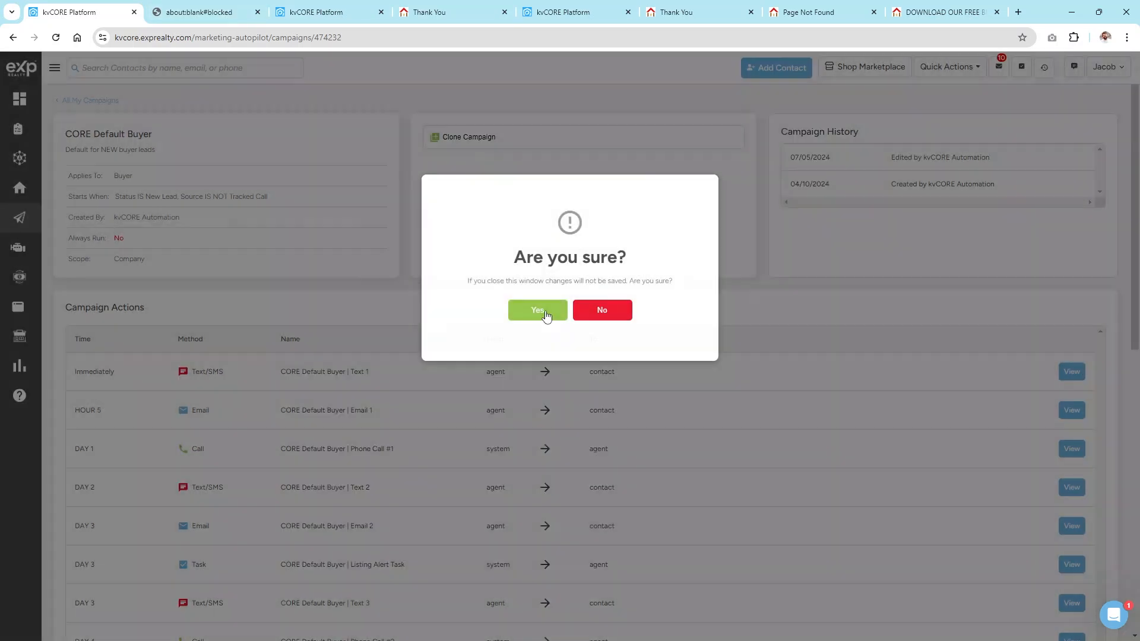
pyautogui.click(481, 6)
pyautogui.click(531, 12)
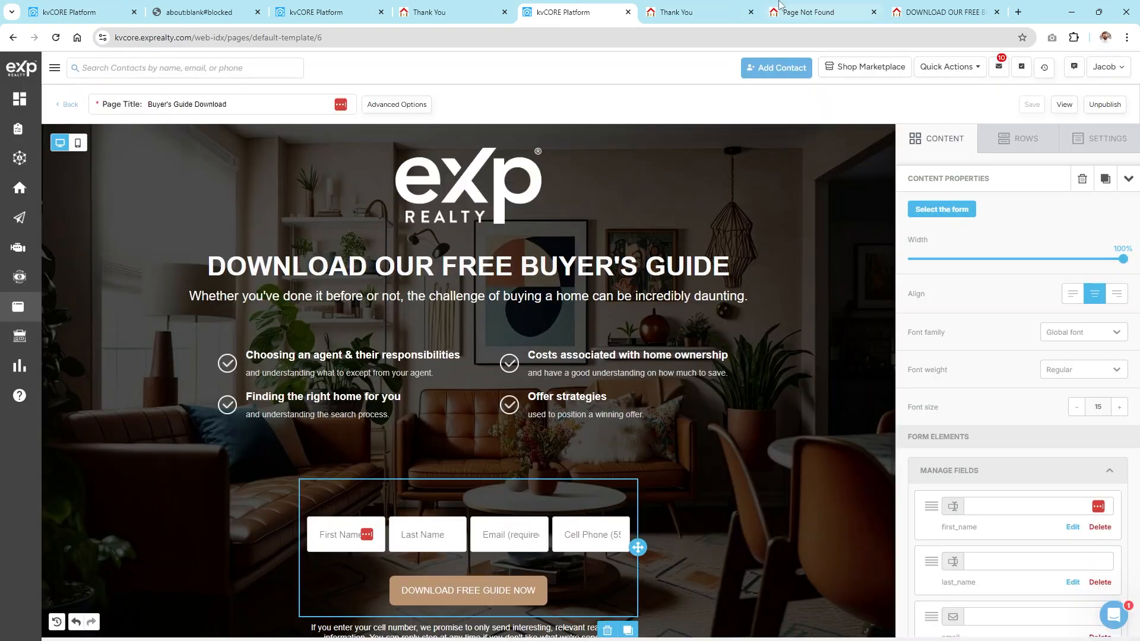
# Step: Start cloning the CORE Default Buyer campaign with the Source trigger set to IS tracked call
pyautogui.click(84, 12)
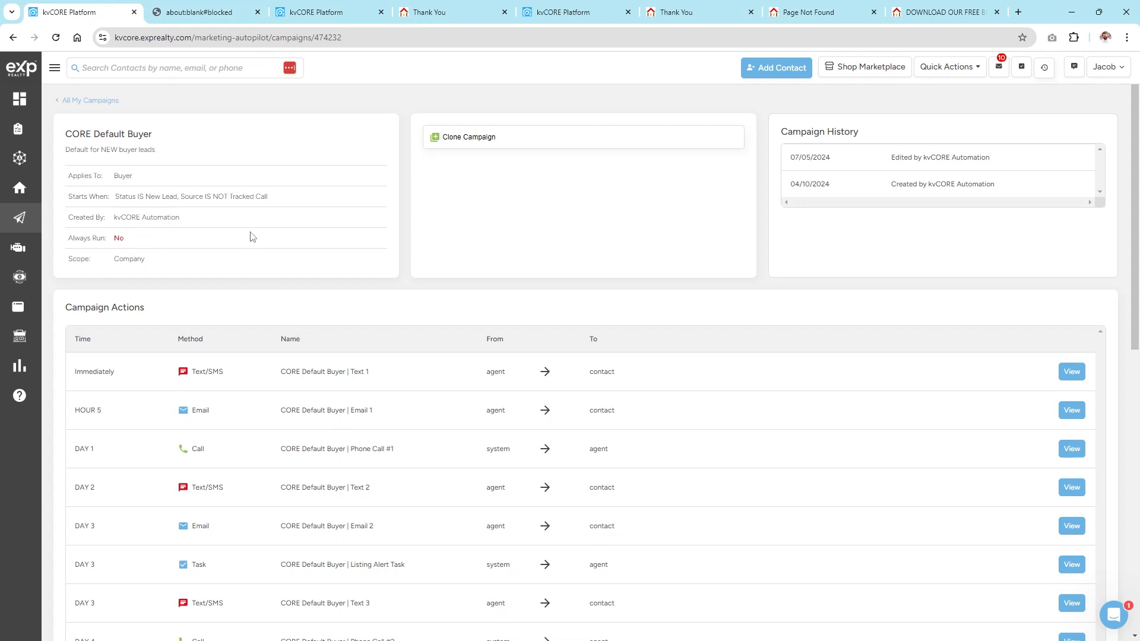
pyautogui.scroll(-1, 300, 359)
pyautogui.scroll(1, 300, 359)
pyautogui.click(469, 137)
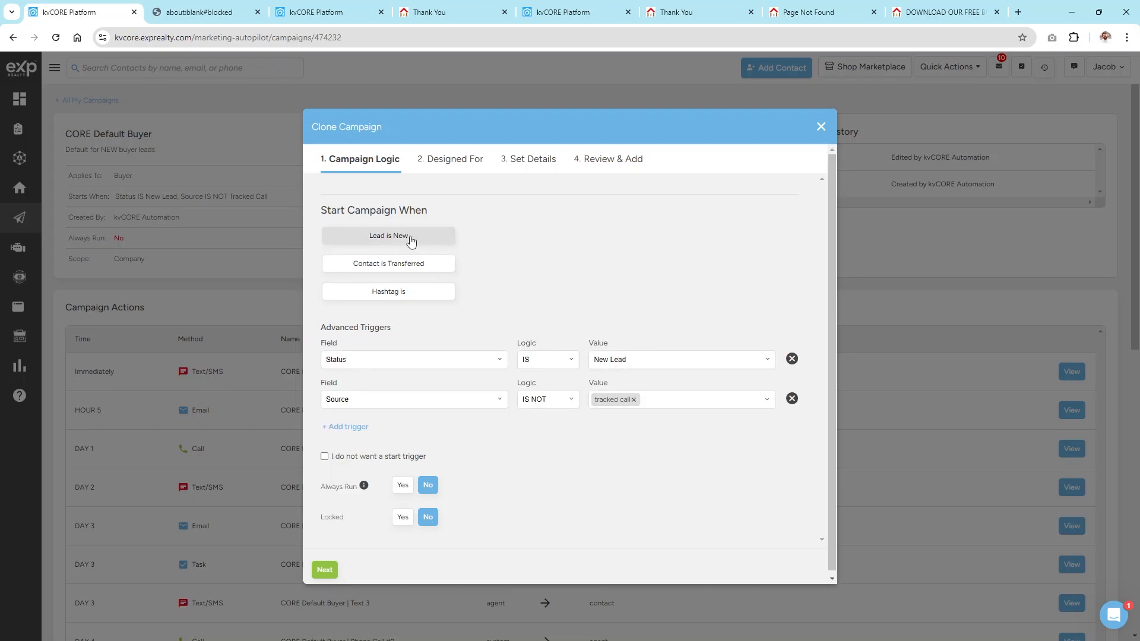
pyautogui.click(557, 404)
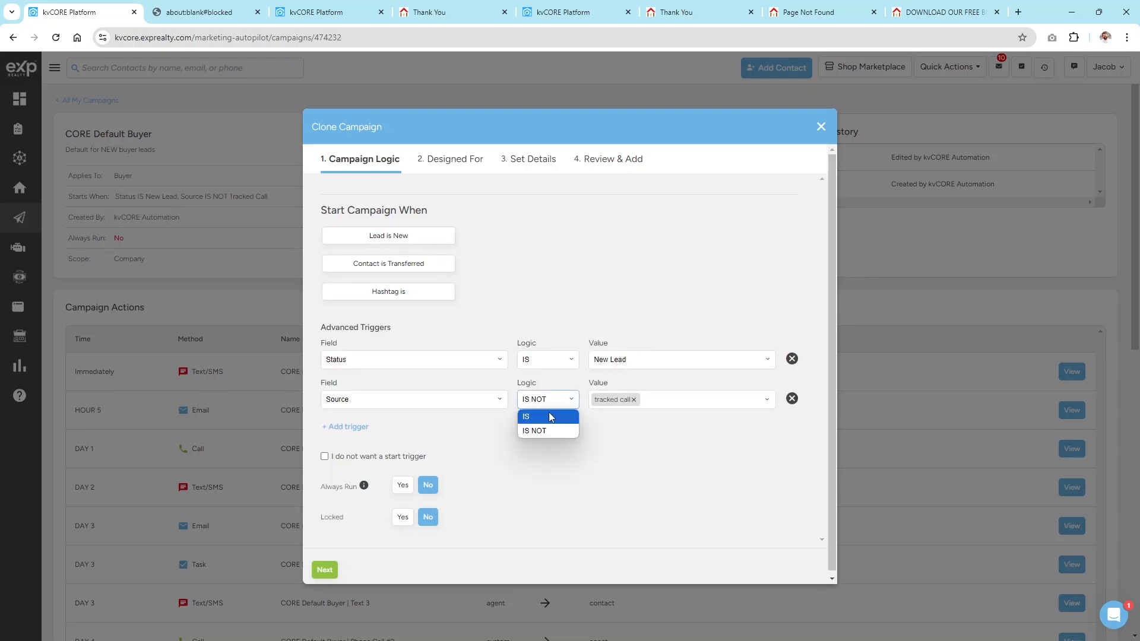
pyautogui.click(549, 416)
pyautogui.click(567, 439)
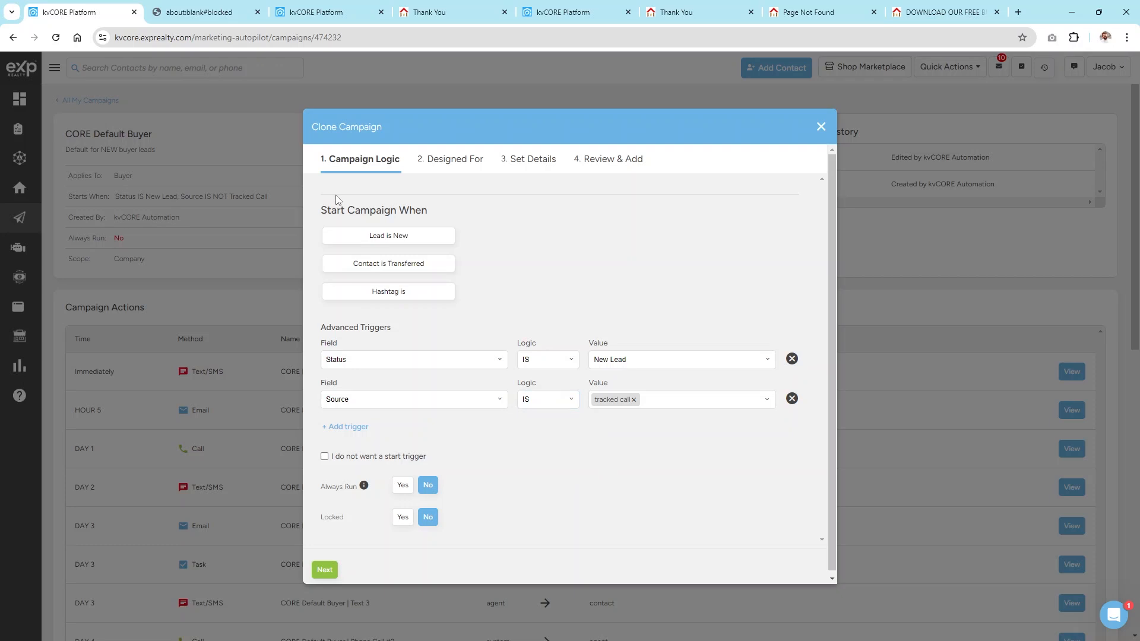
# Step: Name the clone 'NEW Buyer Lead Via Buyers Guide' and finish cloning it
pyautogui.click(323, 570)
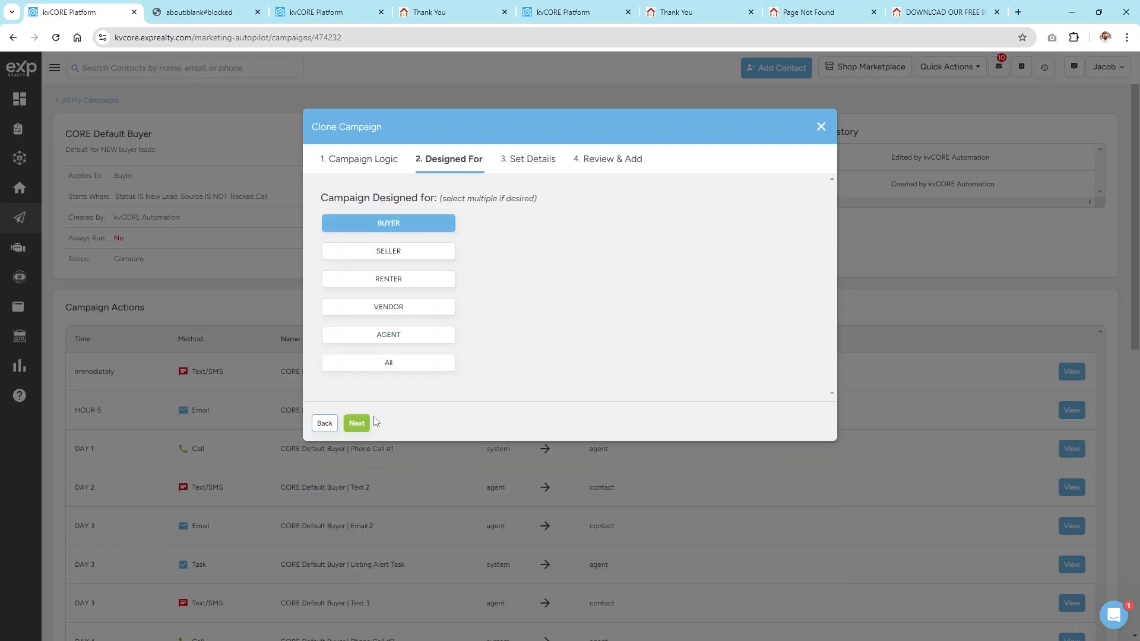
pyautogui.click(356, 423)
pyautogui.moveTo(423, 233); pyautogui.dragTo(311, 225)
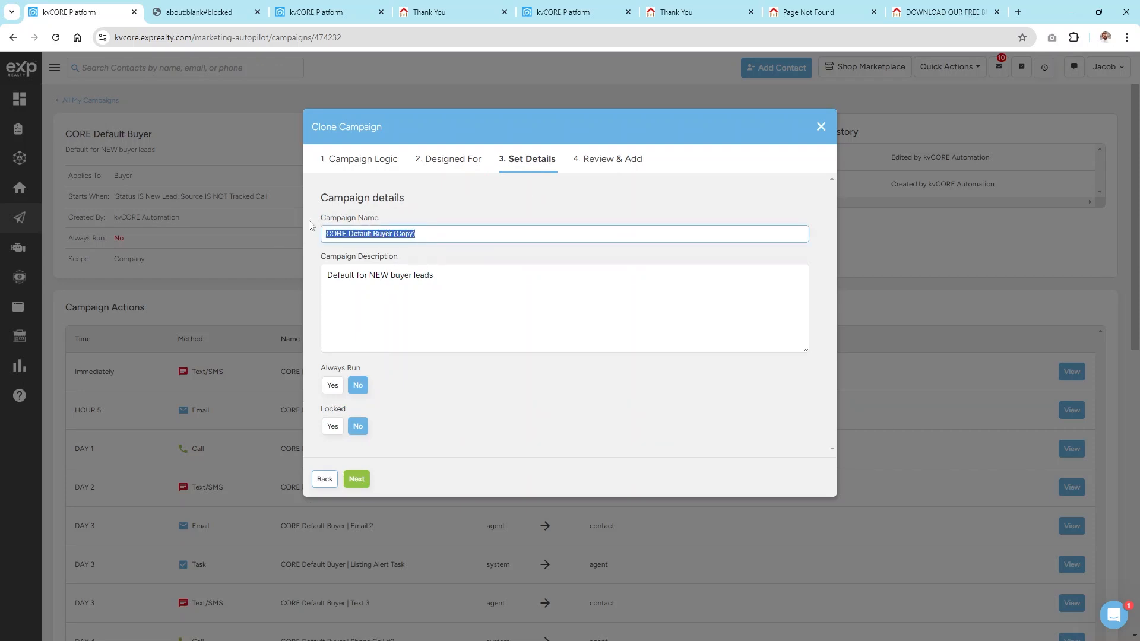
pyautogui.write('NEW')
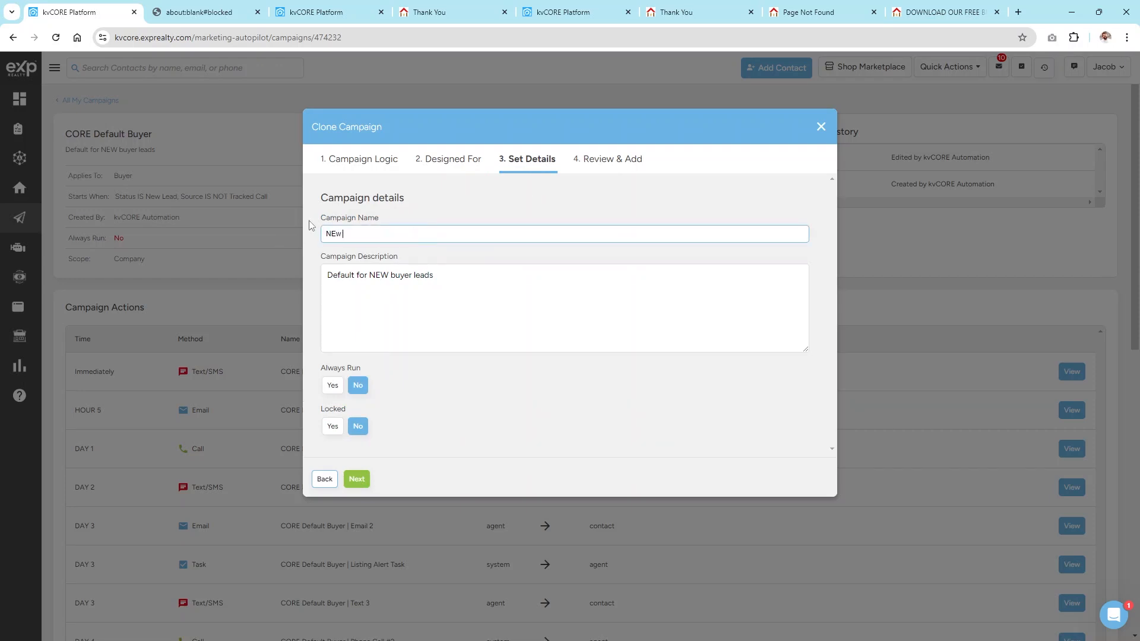
pyautogui.write(' Bu')
pyautogui.write('yer Lead Via Buyers Guide')
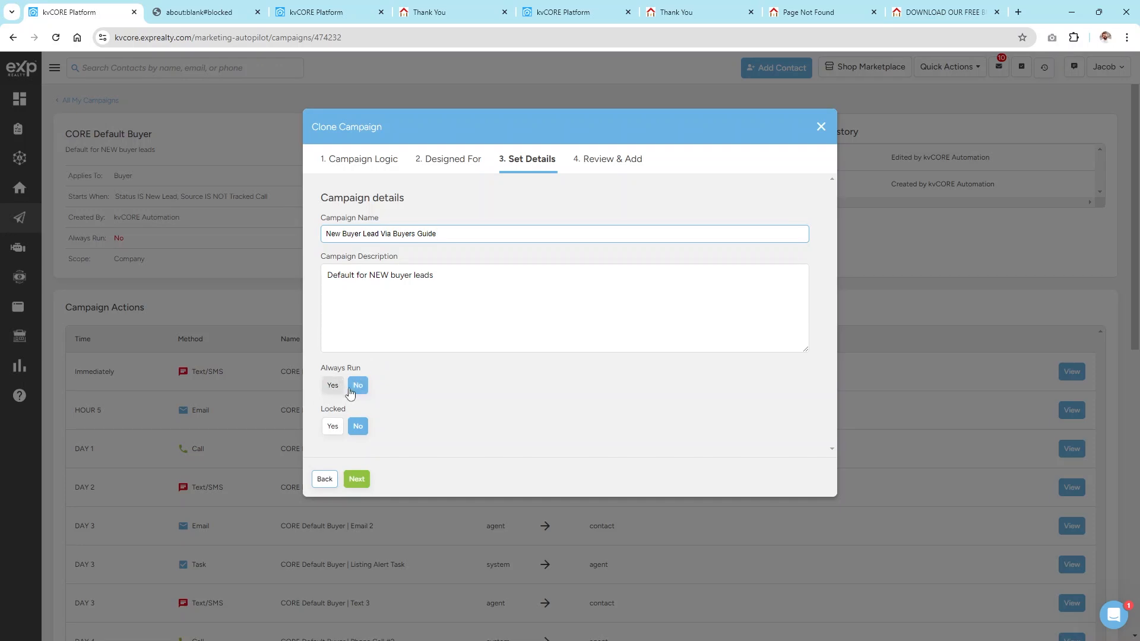
pyautogui.click(363, 481)
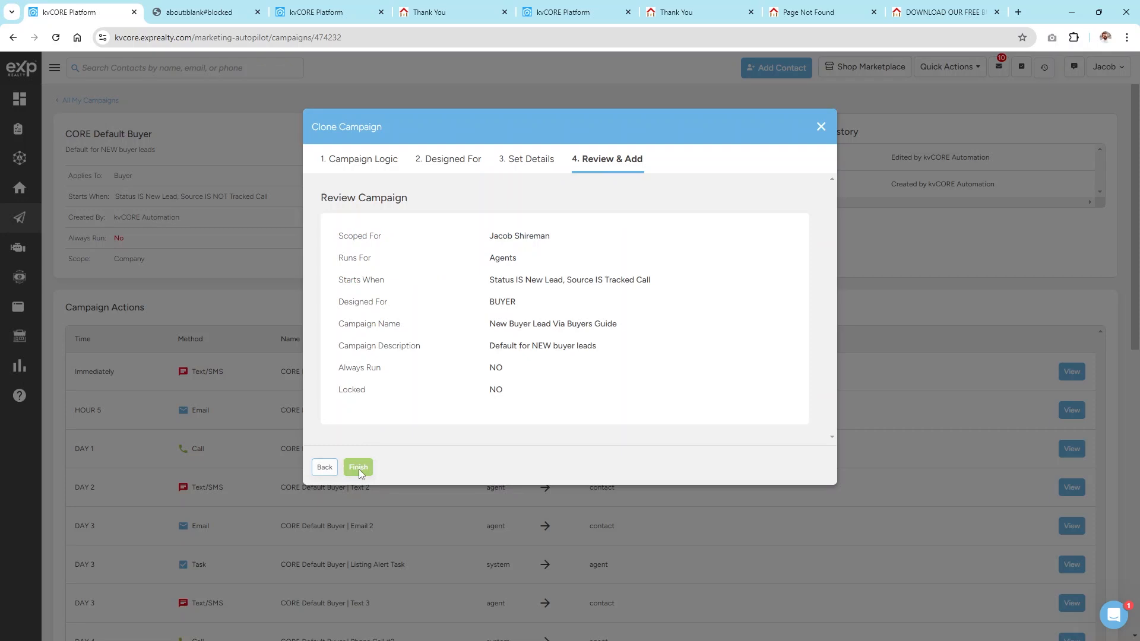
pyautogui.click(358, 468)
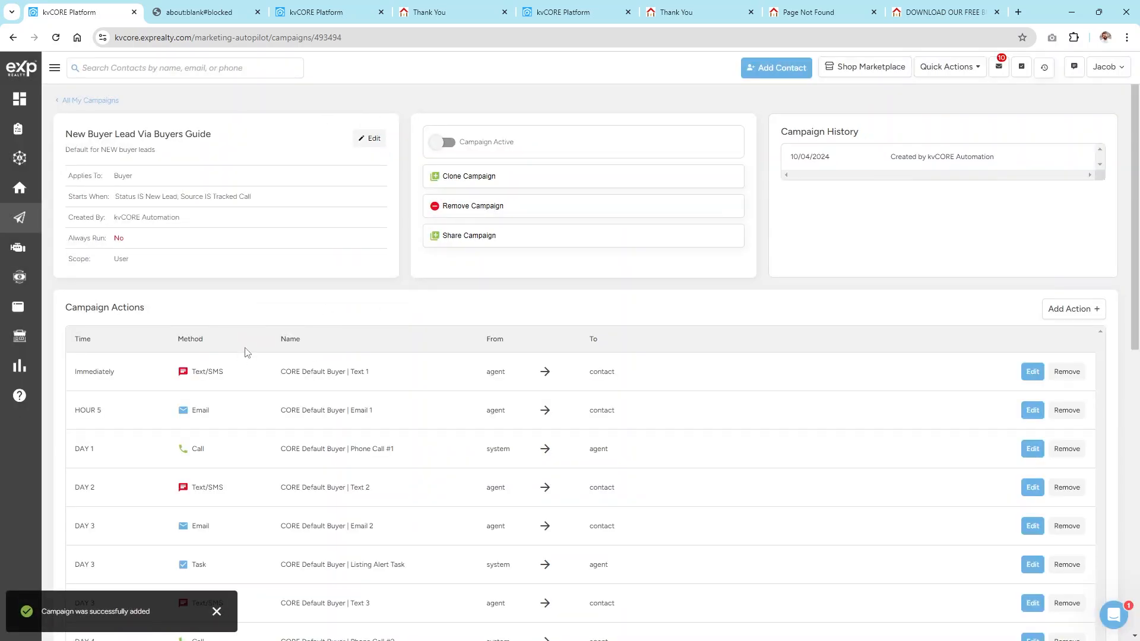
pyautogui.scroll(-1, 283, 334)
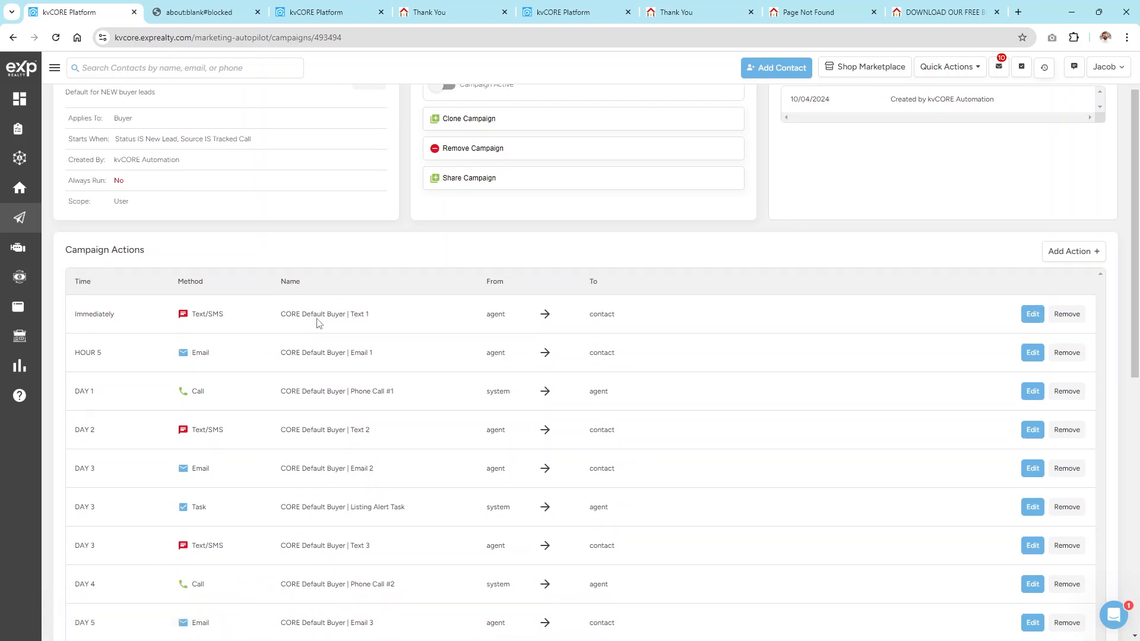
# Step: Delete the immediate Text 1 action and add a new Email action
pyautogui.click(1061, 315)
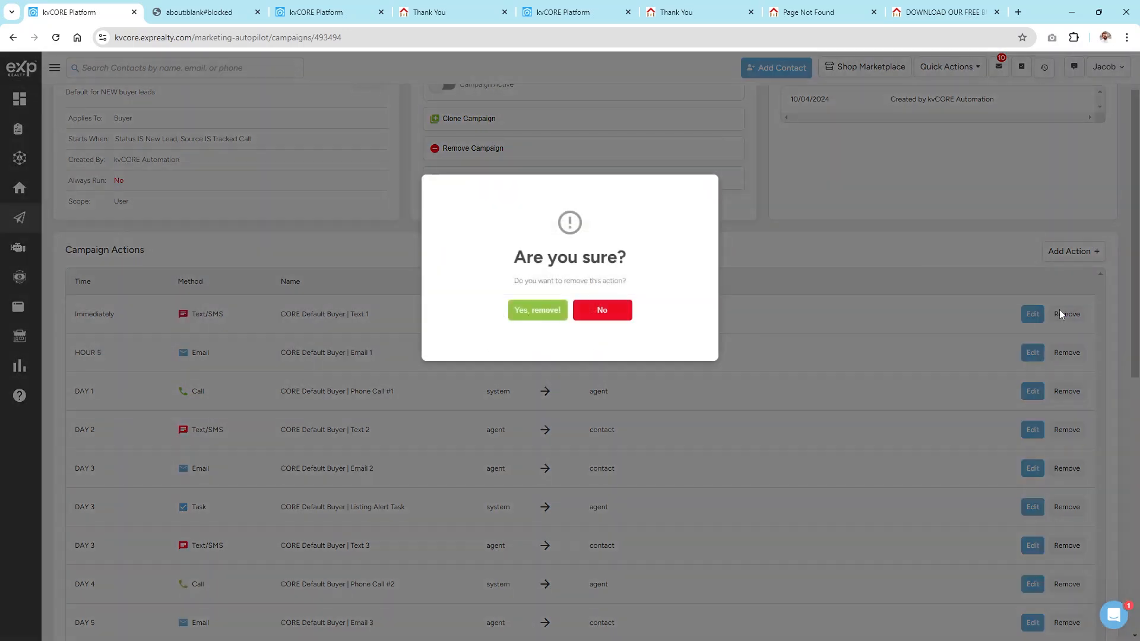
pyautogui.click(531, 319)
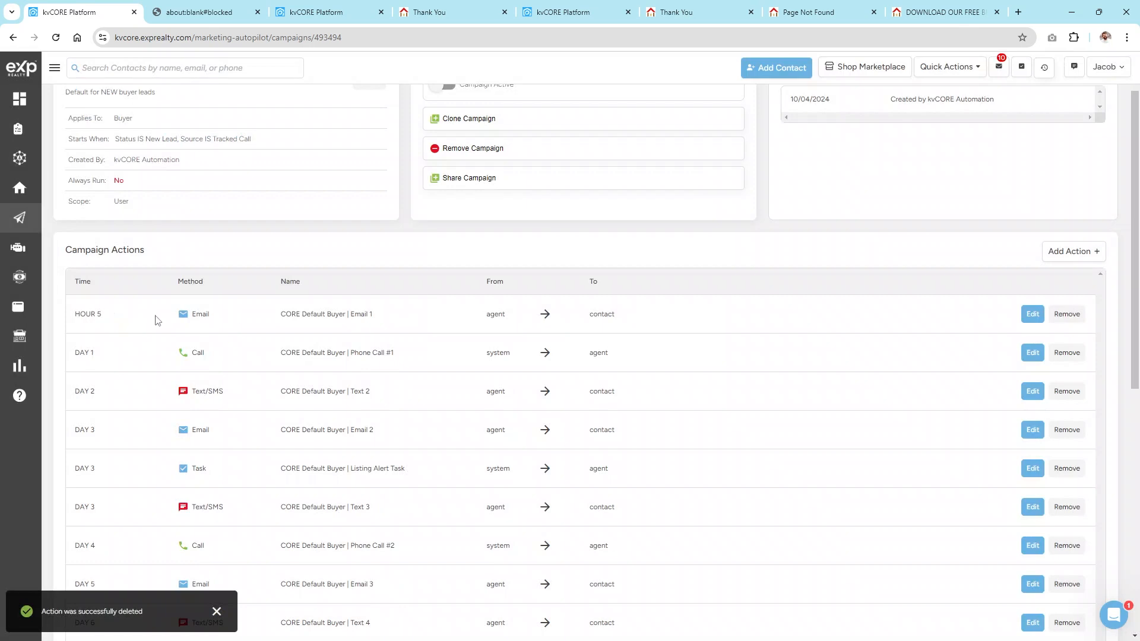
pyautogui.click(1058, 254)
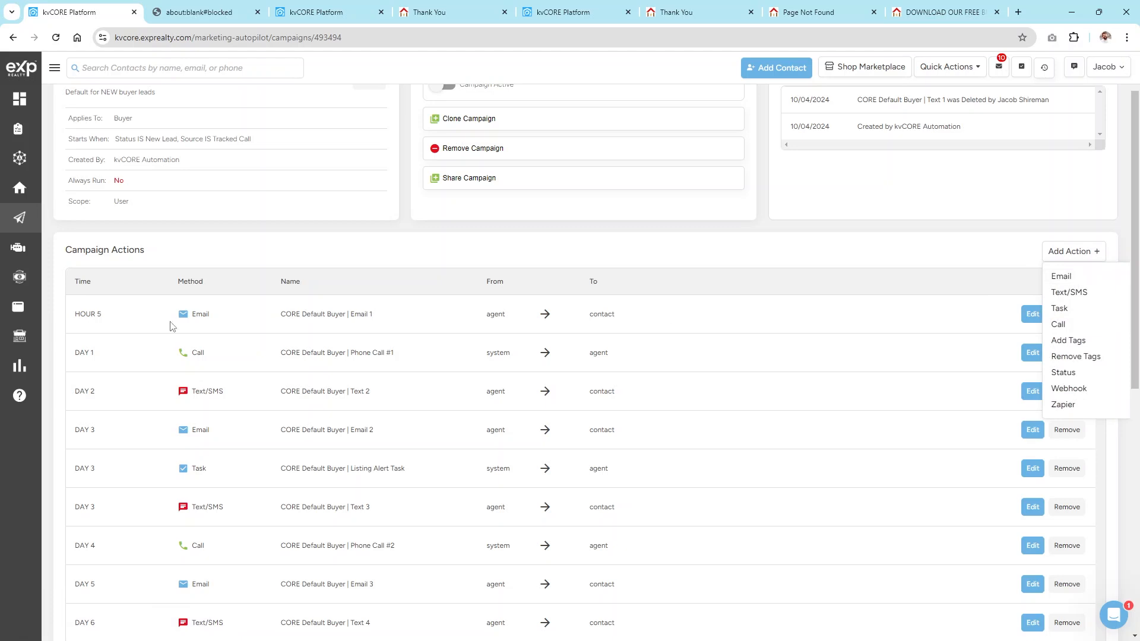
pyautogui.click(1061, 277)
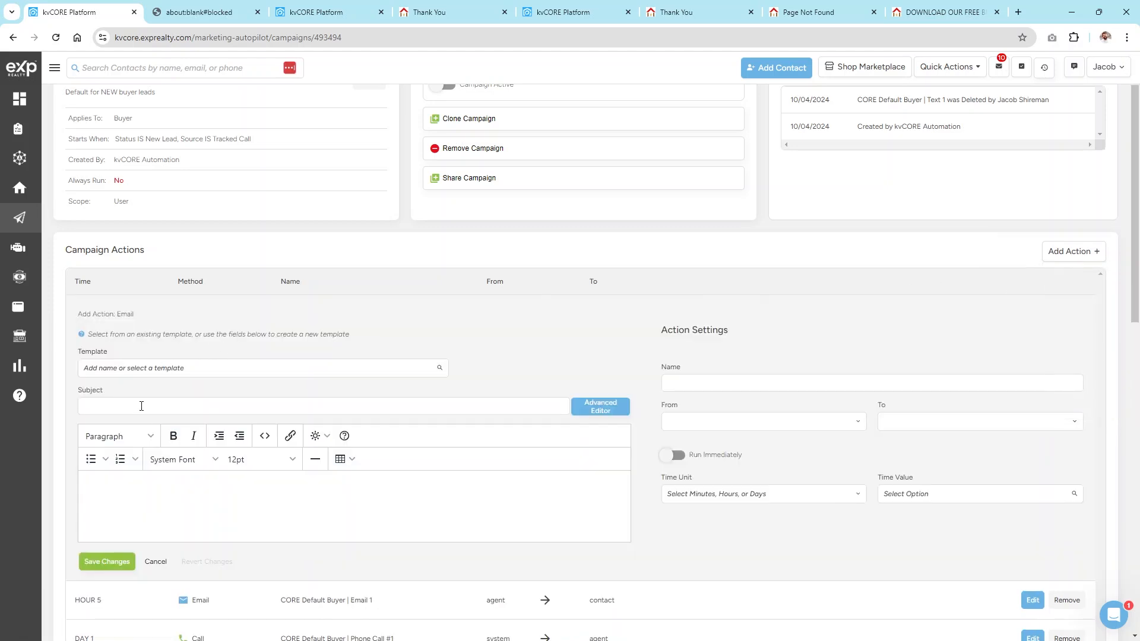
# Step: Set the new email action to Run Immediately
pyautogui.click(756, 495)
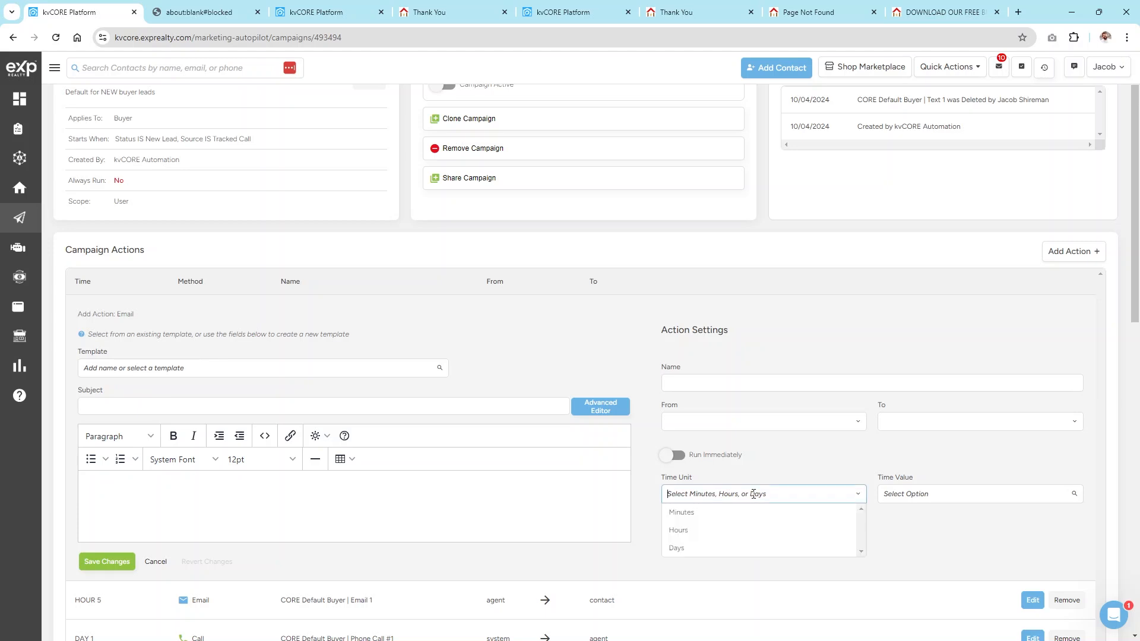
pyautogui.click(707, 472)
pyautogui.click(670, 456)
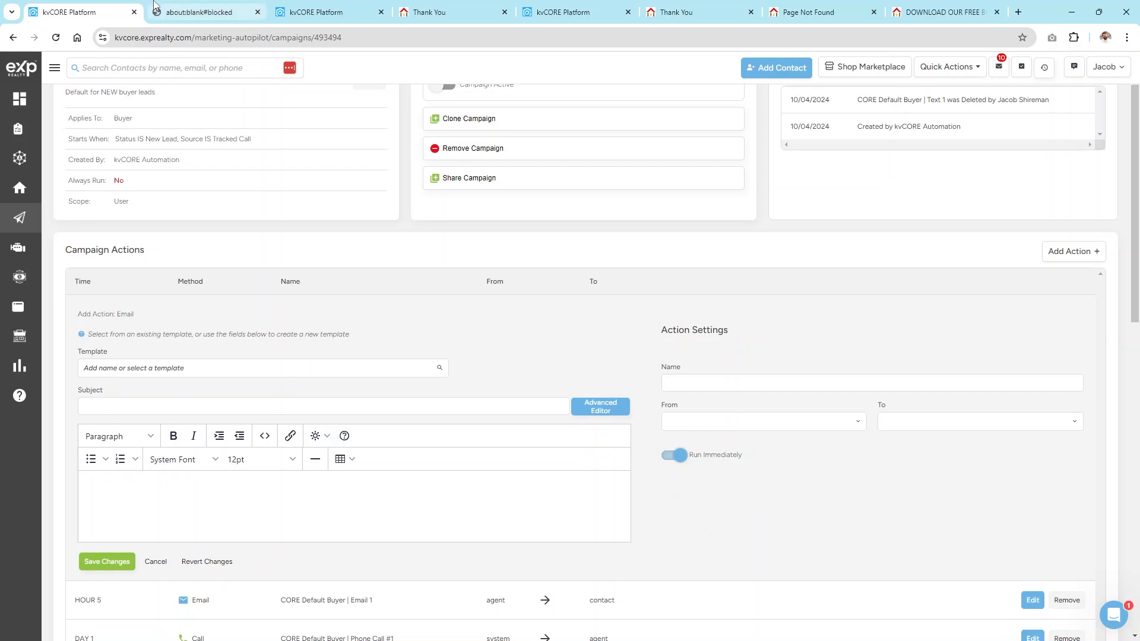
pyautogui.click(344, 5)
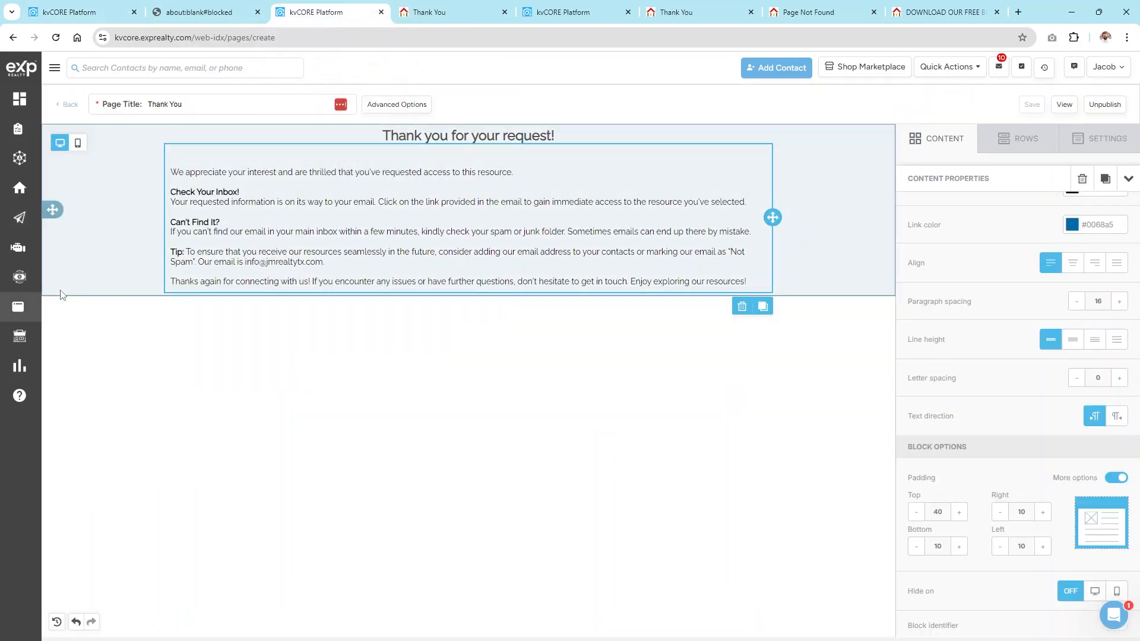
# Step: Open the Buyer's Guide Download - New Lead campaign from Smart Campaigns
pyautogui.moveTo(20, 218)
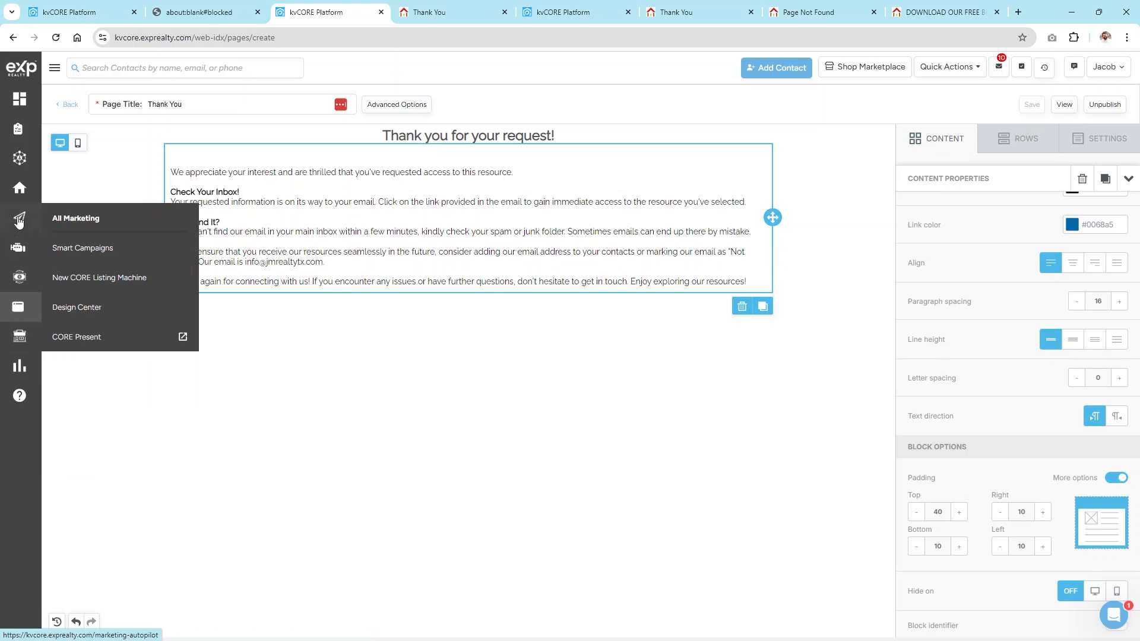
pyautogui.click(74, 248)
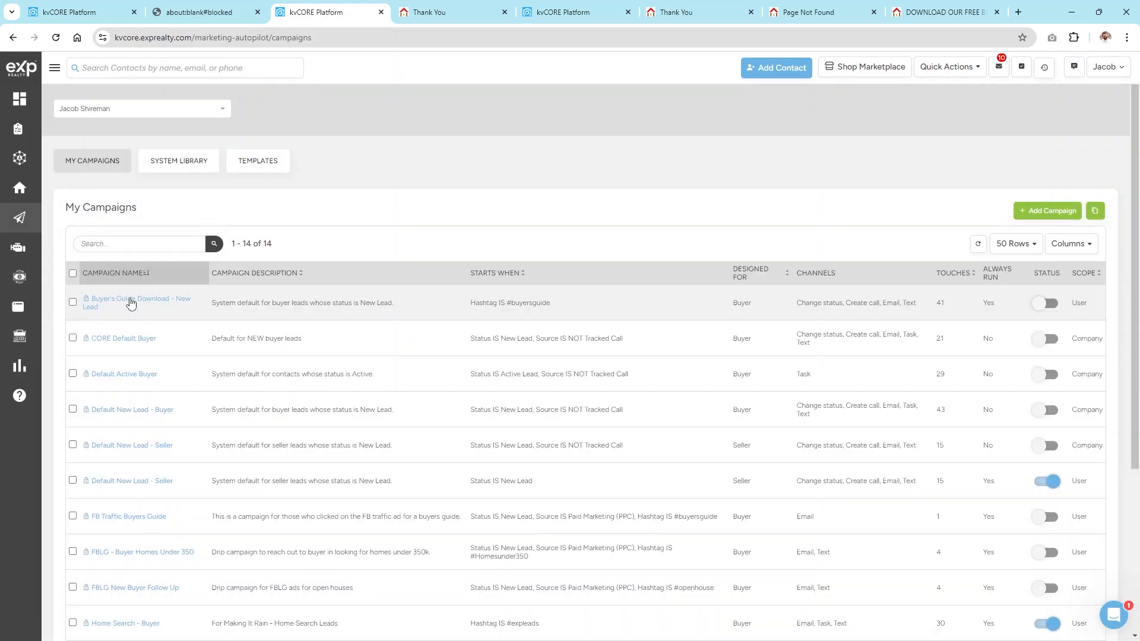
pyautogui.click(132, 301)
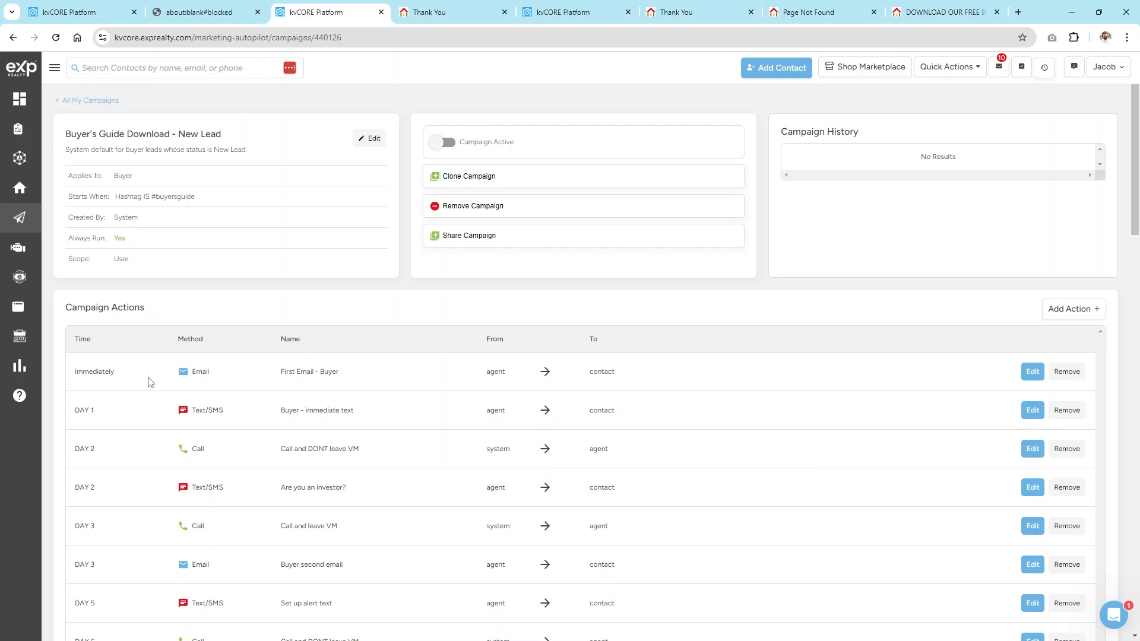
# Step: Open the First Email - Buyer action and read through its email body
pyautogui.click(1033, 372)
pyautogui.scroll(-4, 332, 375)
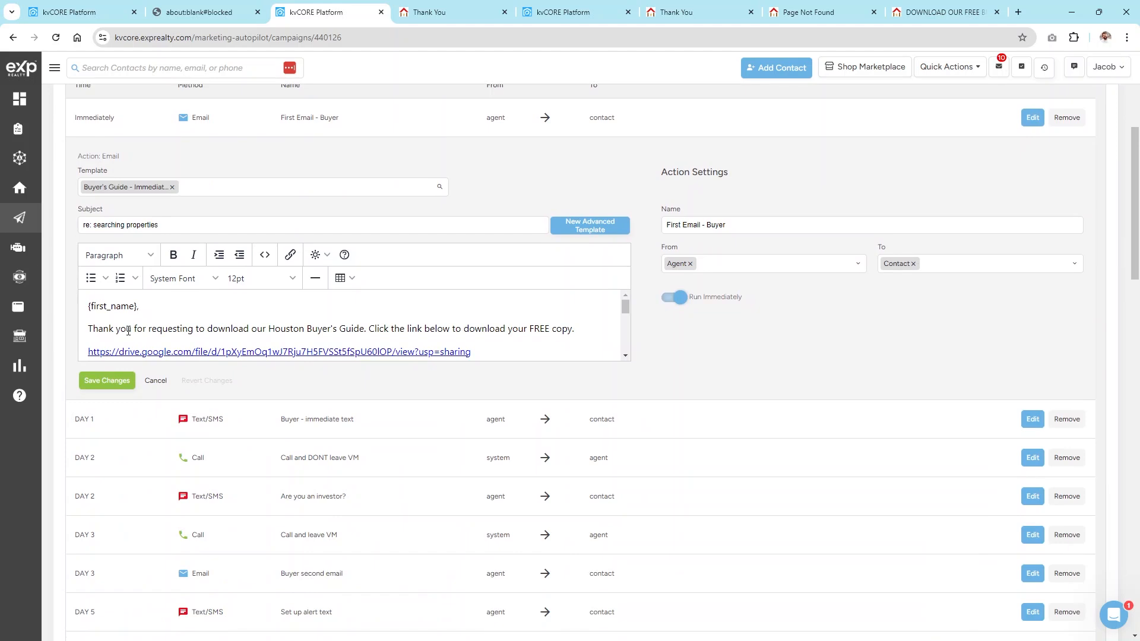
pyautogui.scroll(-3, 395, 329)
pyautogui.scroll(3, 405, 326)
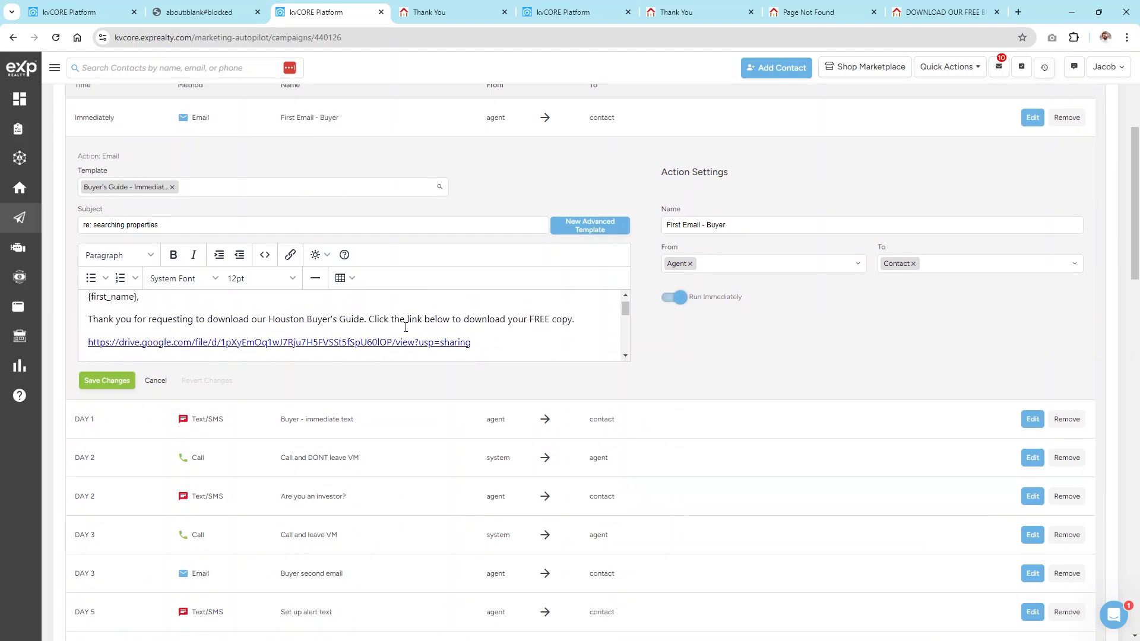
pyautogui.scroll(-3, 498, 335)
pyautogui.scroll(1, 493, 325)
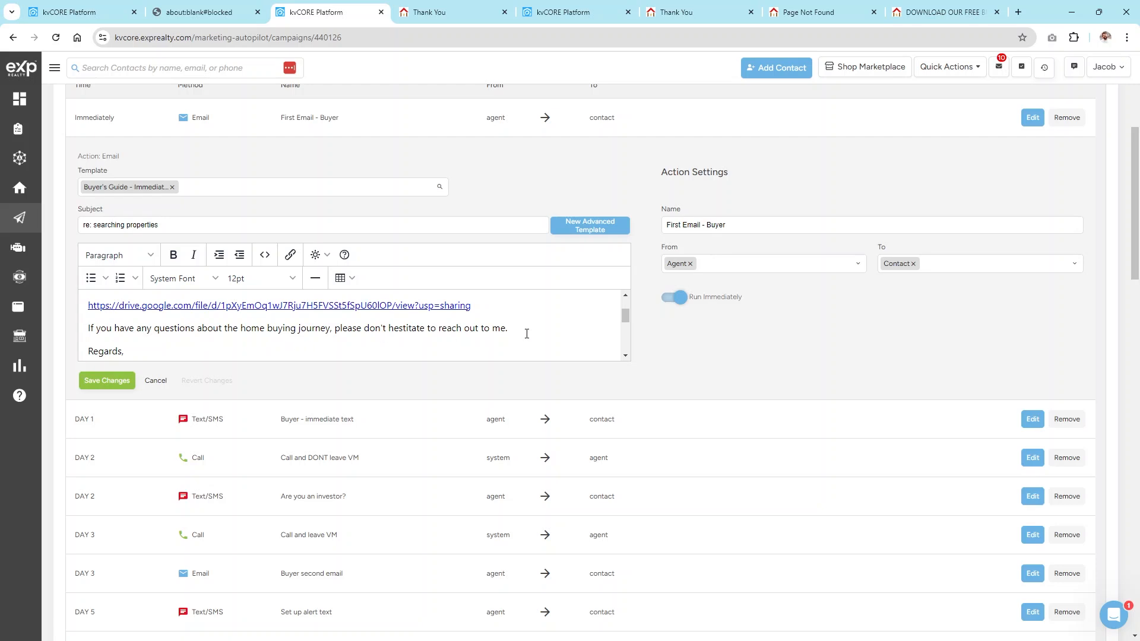
pyautogui.scroll(-2, 527, 334)
pyautogui.scroll(4, 525, 334)
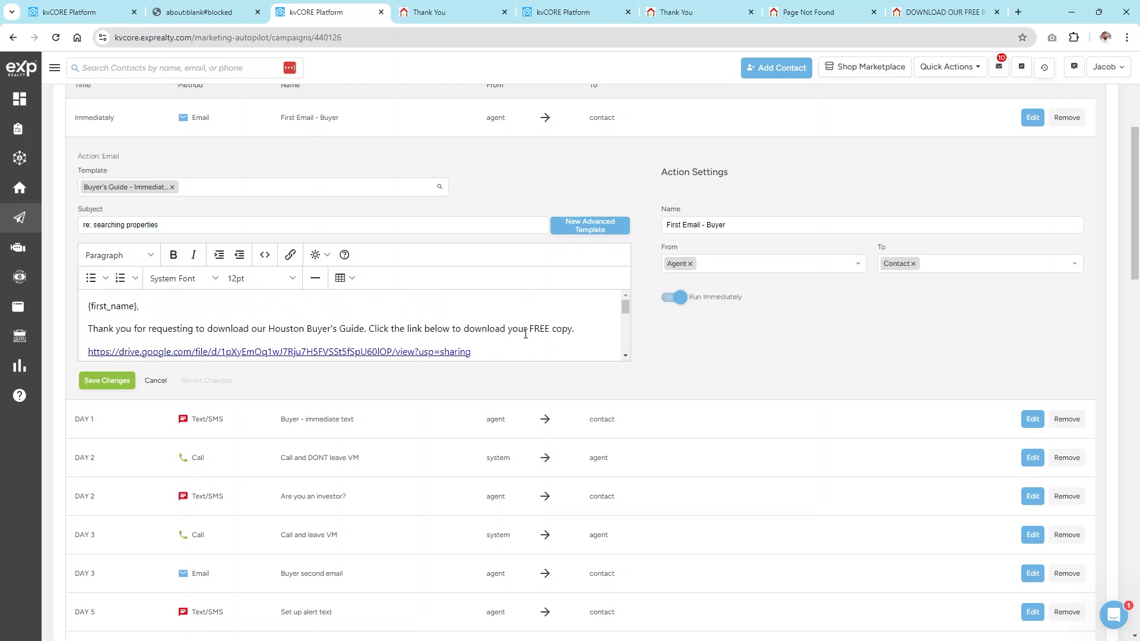
pyautogui.scroll(-1, 525, 333)
pyautogui.scroll(1, 527, 333)
# Step: Check the other tabs, then select the old subject wording after 're: '
pyautogui.click(230, 7)
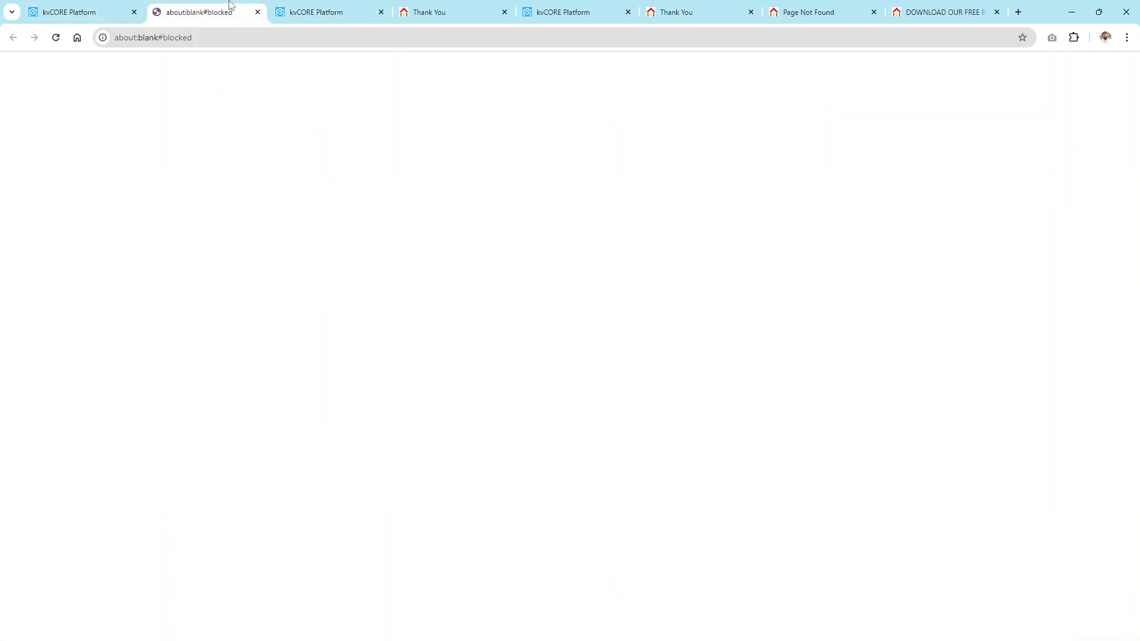
pyautogui.click(62, 9)
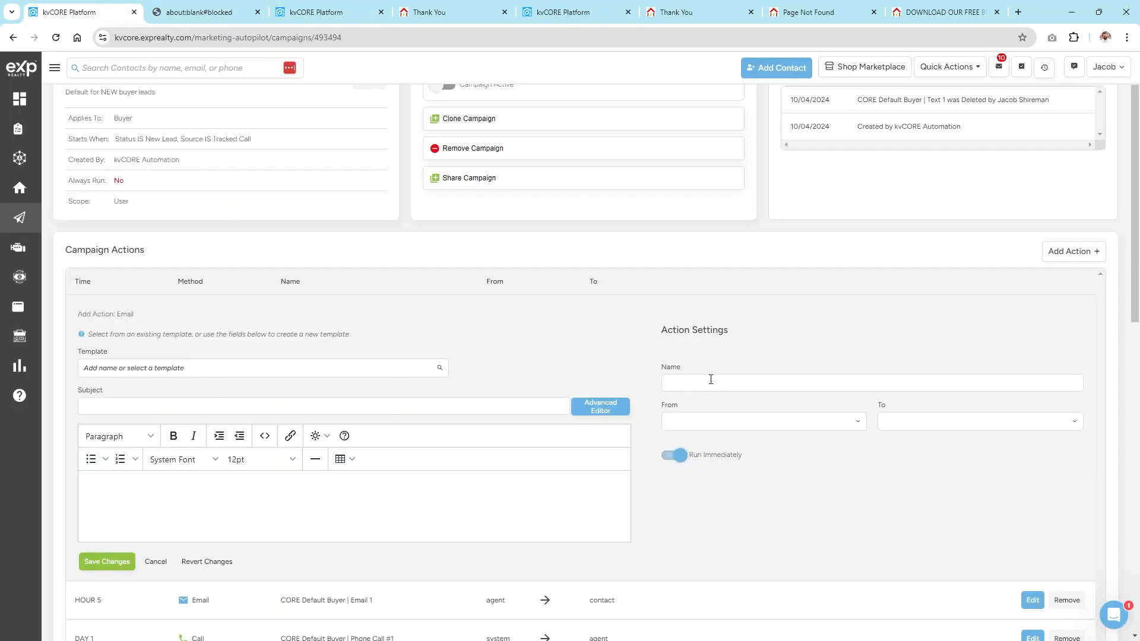
pyautogui.hotkey('ctrl', '3')
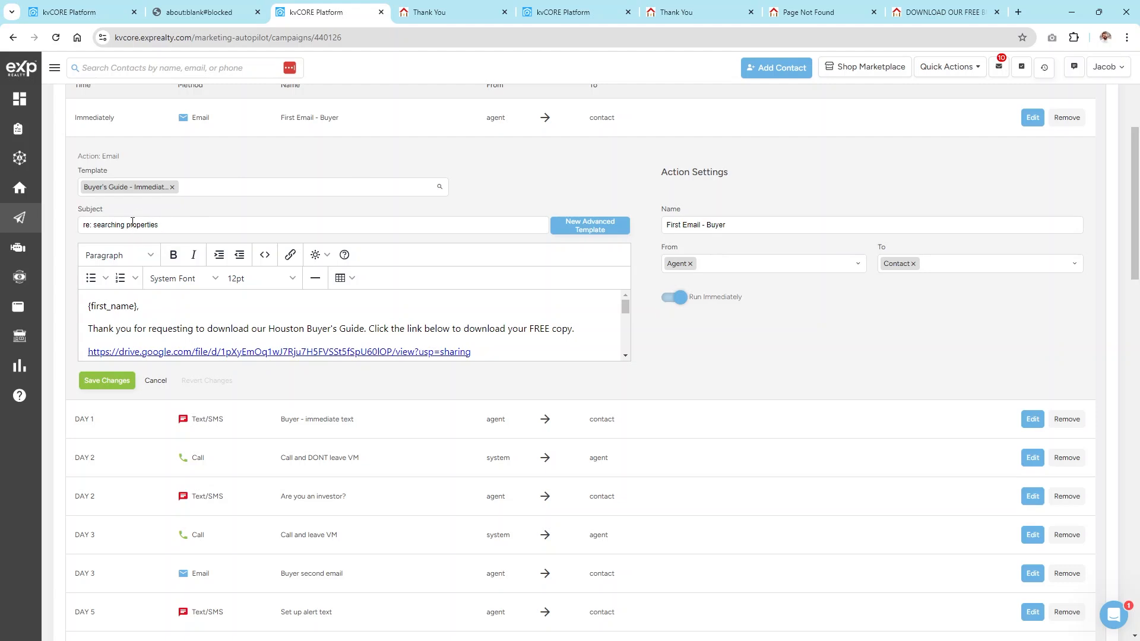
pyautogui.moveTo(162, 222); pyautogui.dragTo(72, 223)
# Step: Replace the subject with 're: download link to buyers guide'
pyautogui.press('Right')
pyautogui.press('BackSpace')
pyautogui.press('BackSpace')
pyautogui.press('BackSpace')
pyautogui.press('BackSpace')
pyautogui.press('BackSpace')
pyautogui.press('BackSpace')
pyautogui.press('BackSpace')
pyautogui.press('BackSpace')
pyautogui.press('BackSpace')
pyautogui.press('BackSpace')
pyautogui.press('BackSpace')
pyautogui.press('BackSpace')
pyautogui.press('BackSpace')
pyautogui.press('BackSpace')
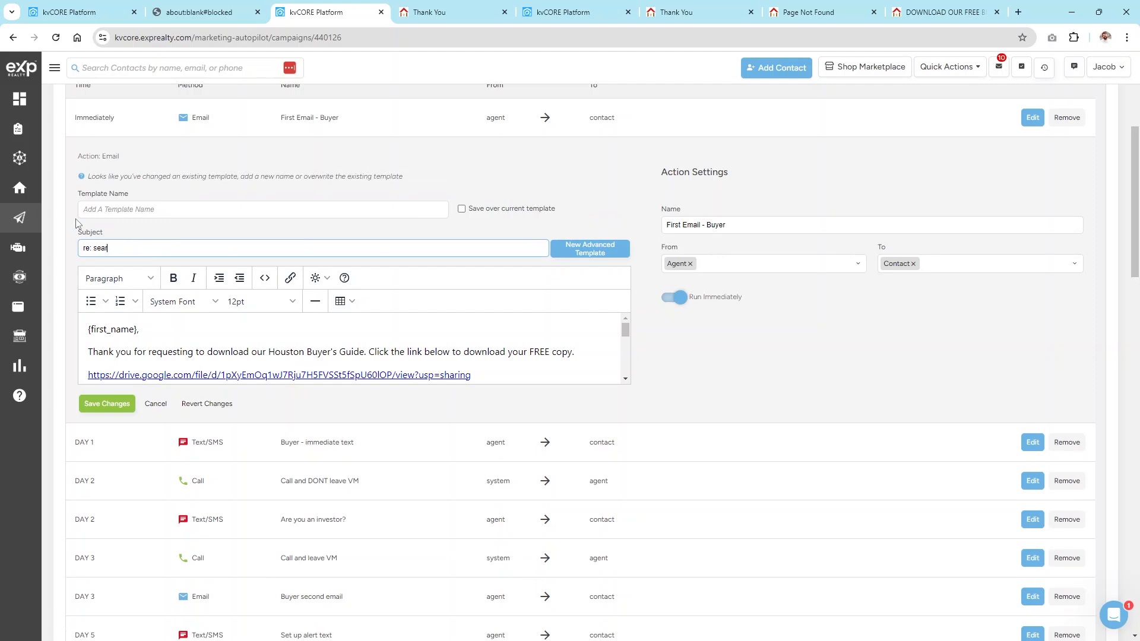
pyautogui.write('download link to buyers guid')
pyautogui.click(771, 349)
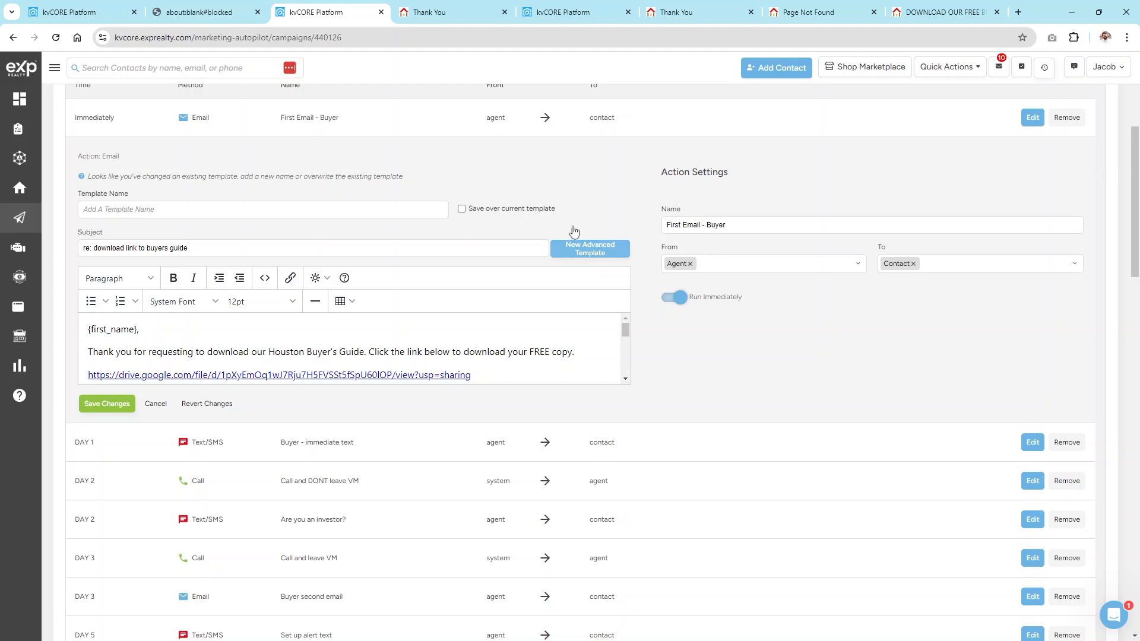
pyautogui.scroll(-2, 453, 255)
pyautogui.scroll(2, 451, 258)
pyautogui.scroll(1, 451, 258)
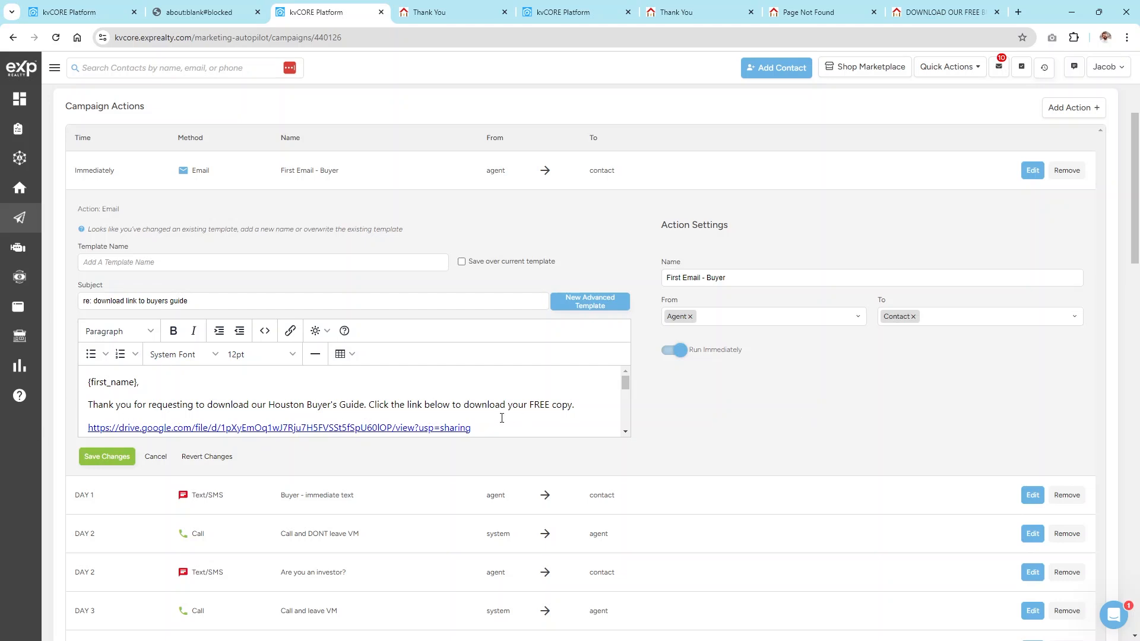
pyautogui.scroll(3, 500, 416)
# Step: Look through the other tabs: Buyer's Guide landing page, Page Not Found and Thank You pages
pyautogui.click(36, 7)
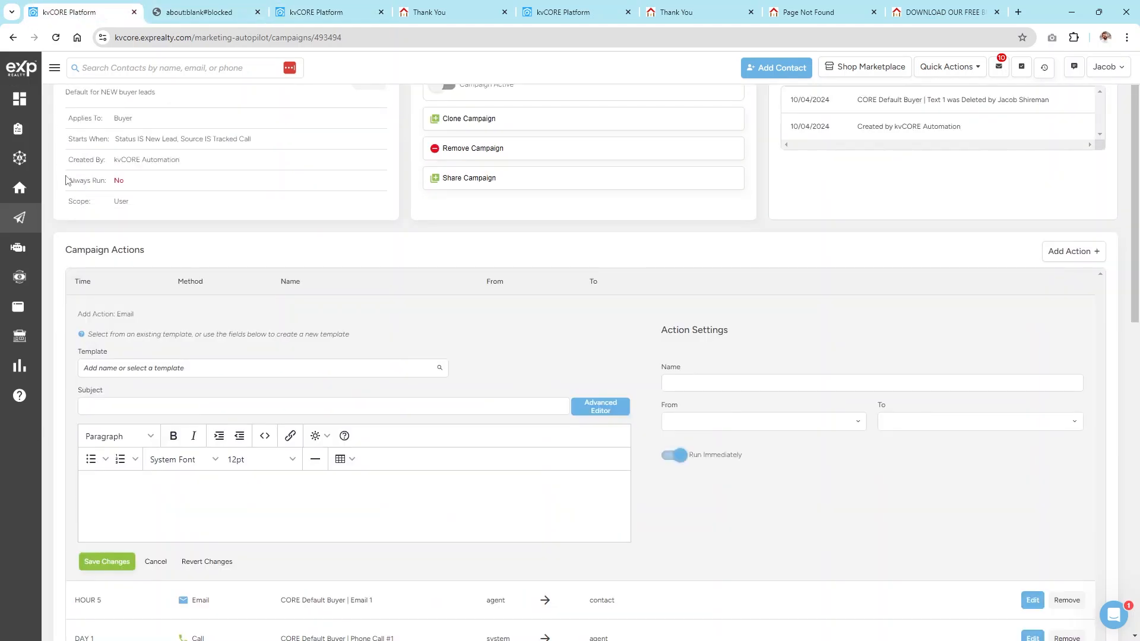
pyautogui.scroll(1, 508, 344)
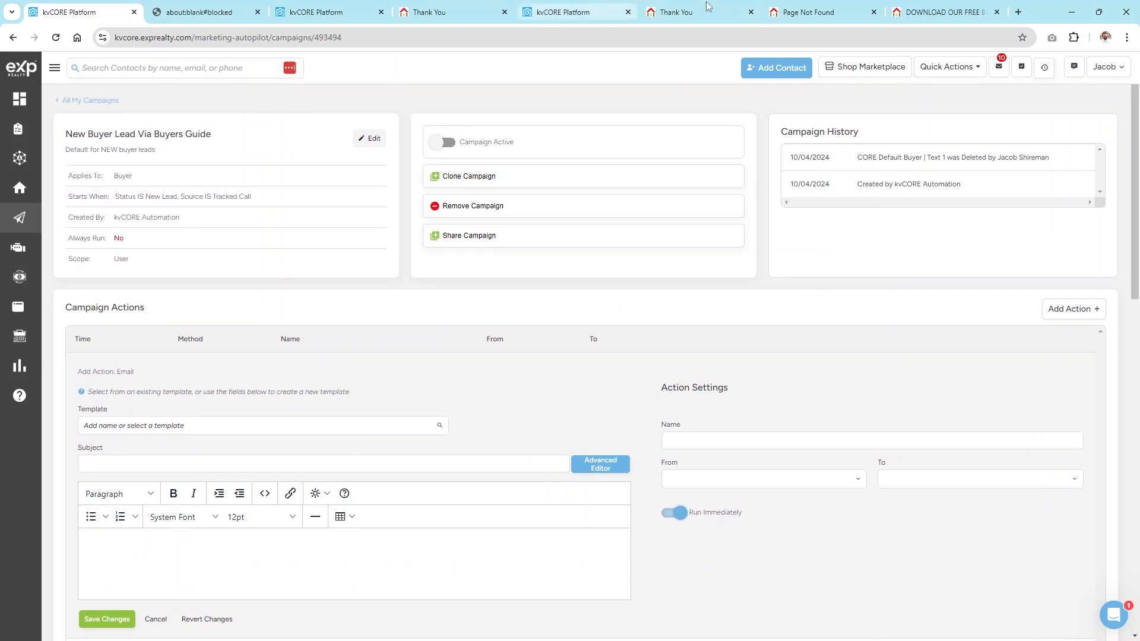
pyautogui.click(943, 12)
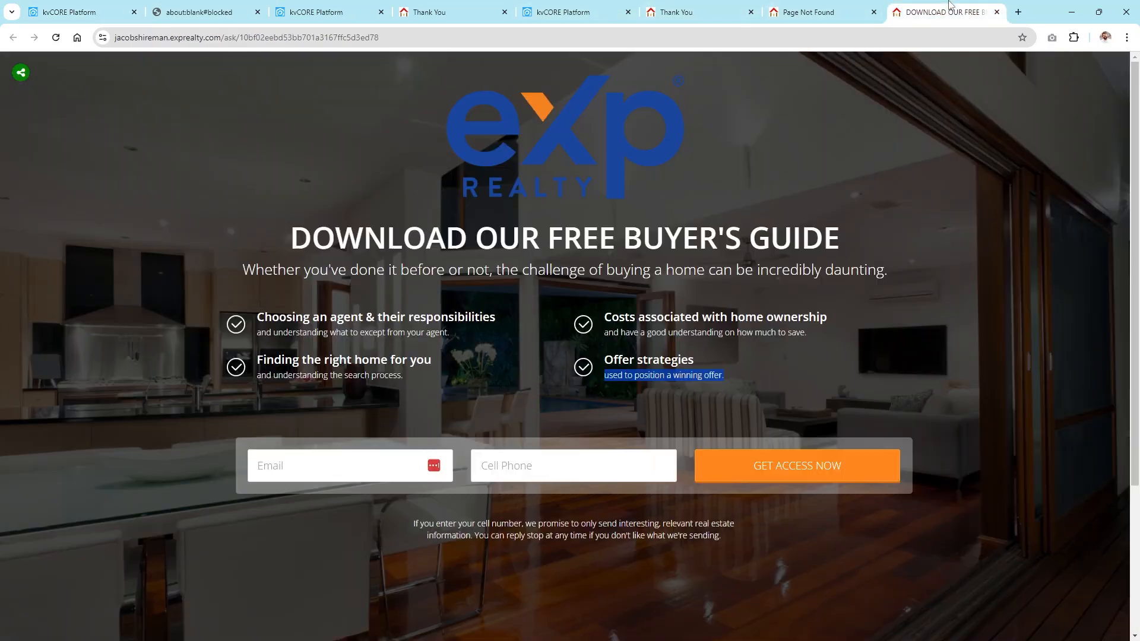
pyautogui.click(773, 9)
pyautogui.click(688, 12)
pyautogui.click(439, 12)
pyautogui.click(327, 12)
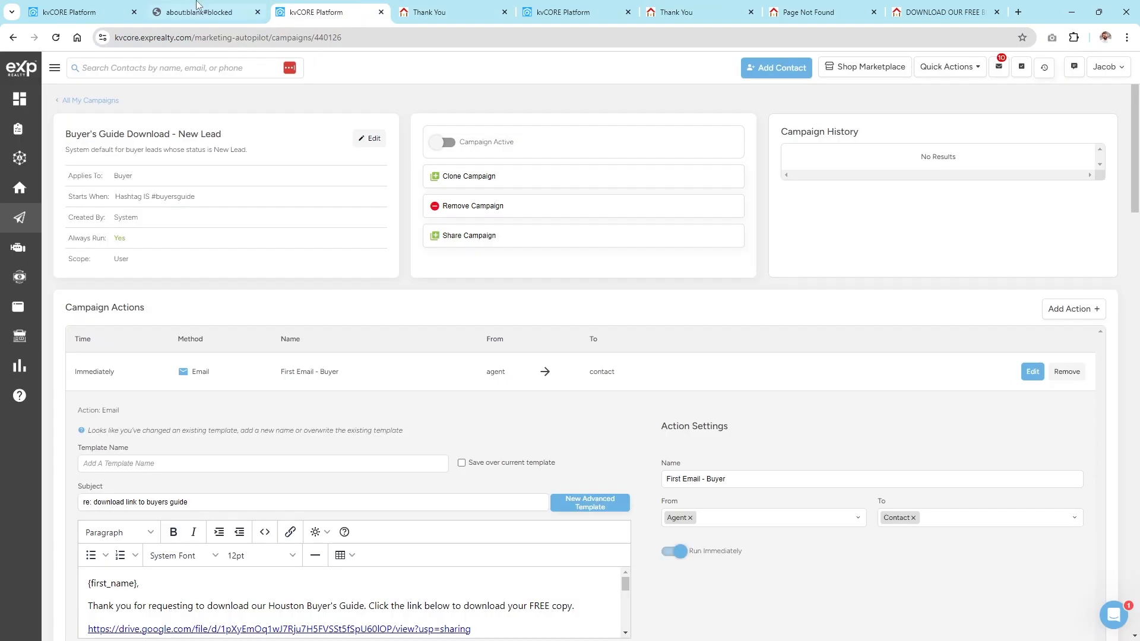
pyautogui.click(198, 8)
pyautogui.click(32, 7)
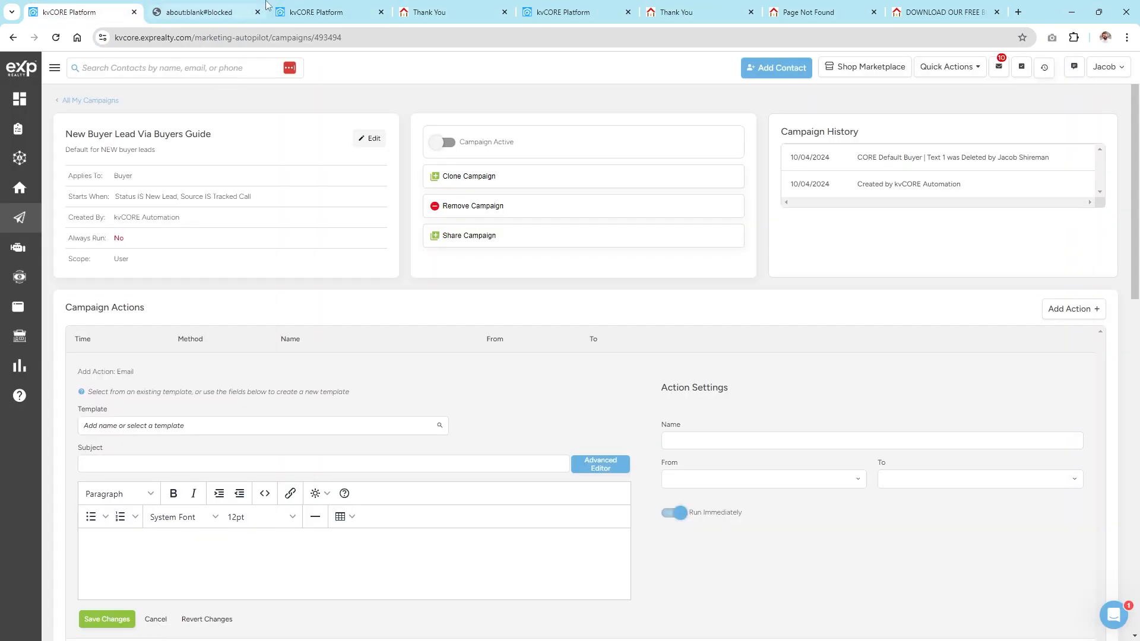
pyautogui.click(285, 7)
# Step: Select the whole Google Drive download link in the email body
pyautogui.scroll(-5, 120, 336)
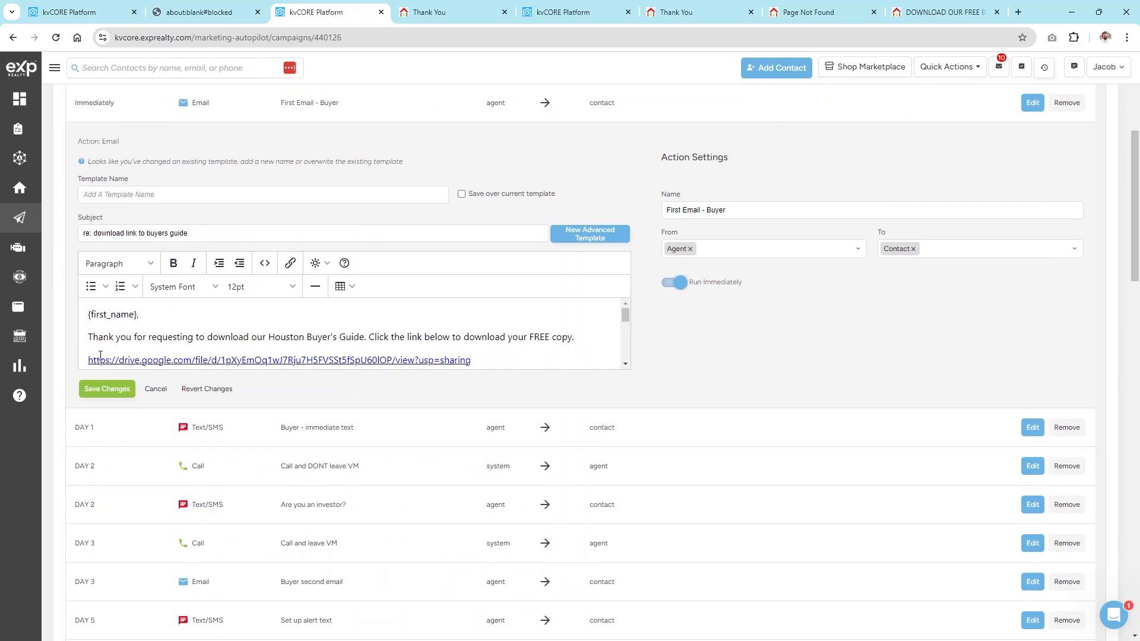
pyautogui.scroll(-3, 100, 355)
pyautogui.scroll(1, 136, 343)
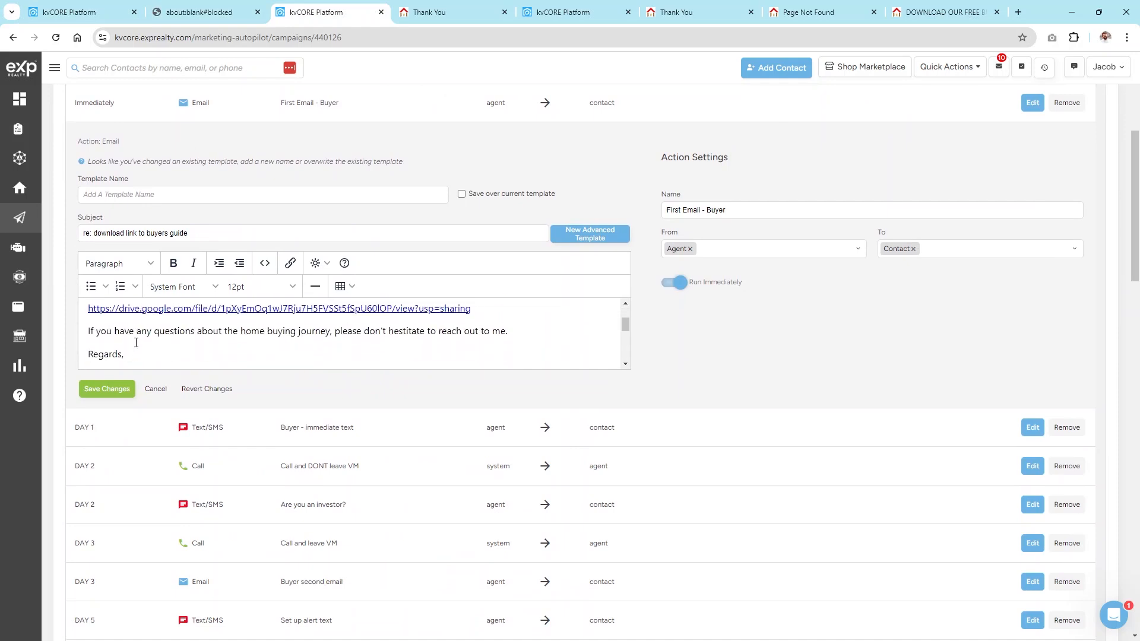
pyautogui.tripleClick(264, 311)
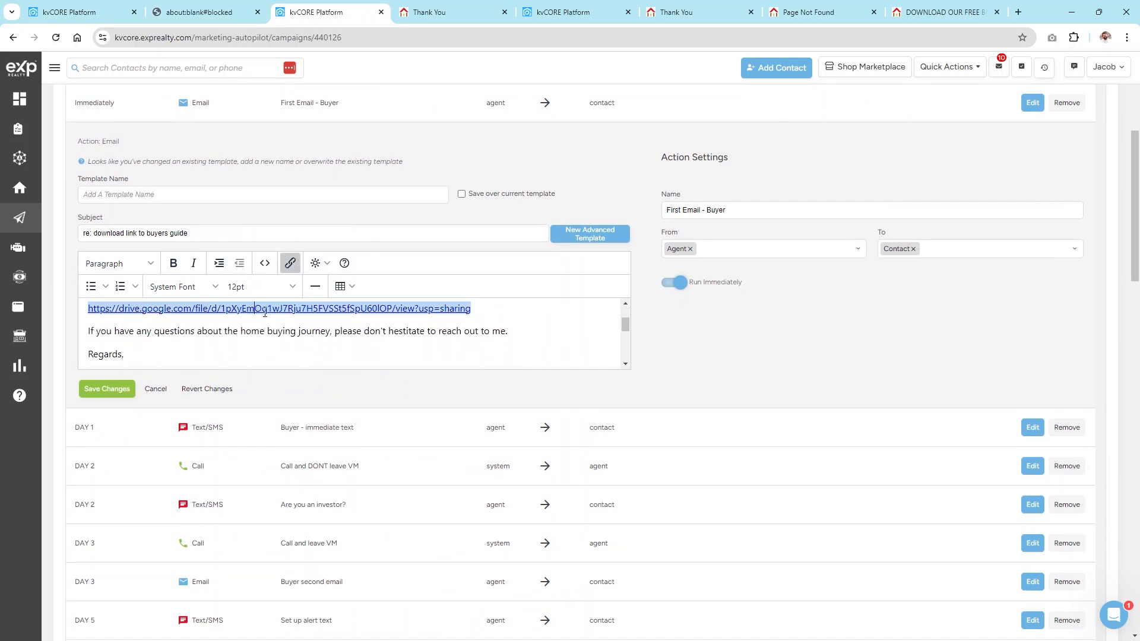